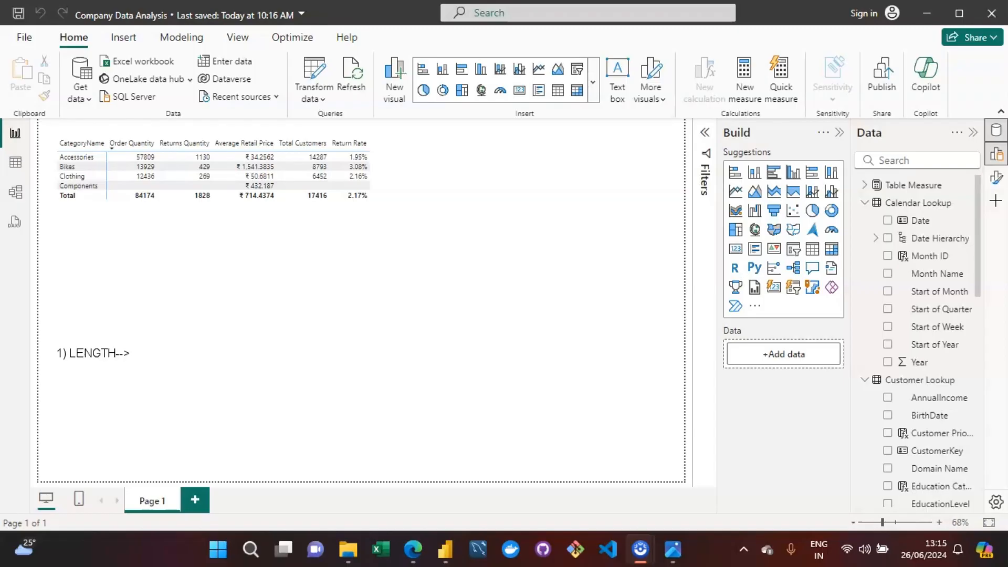
Step: Add the syntax "LEN(text)-->" to the LENGTH note in the text box
{"action": "type", "text": "LEN(text)"}
{"action": "type", "text": "-->"}
Step: Complete the LENGTH note with the description "Returns number of characters that are their in your string"
{"action": "type", "text": "Retu"}
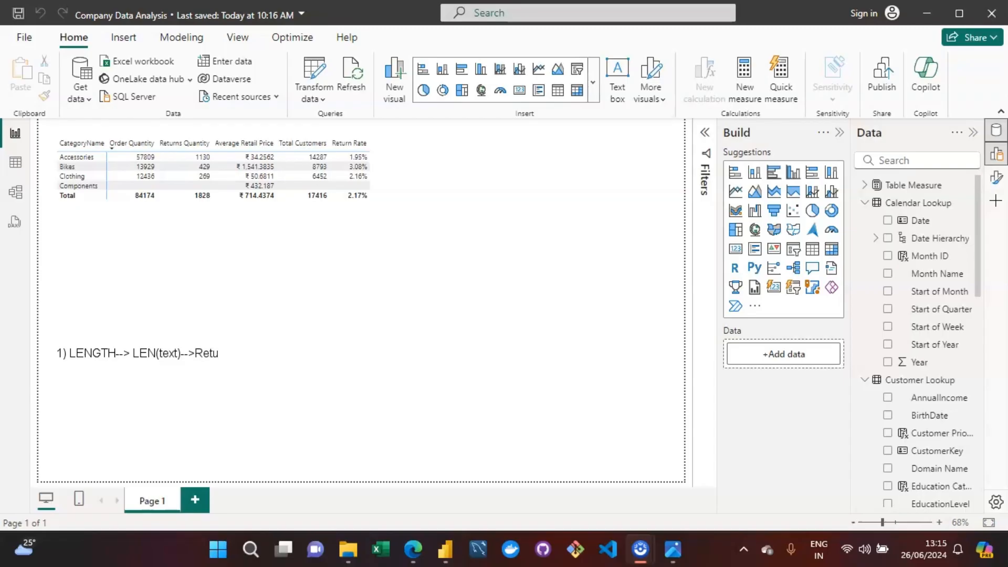
{"action": "type", "text": "rns number of charac"}
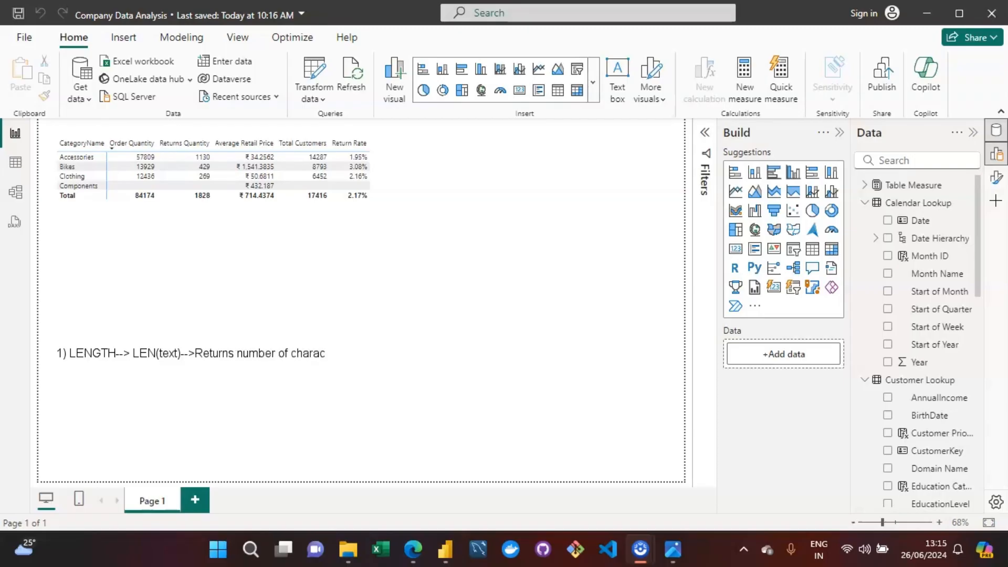
{"action": "type", "text": "ters the"}
{"action": "key", "text": "BackSpace"}
{"action": "type", "text": "at ae"}
{"action": "key", "text": "BackSpace"}
{"action": "type", "text": "re their in your"}
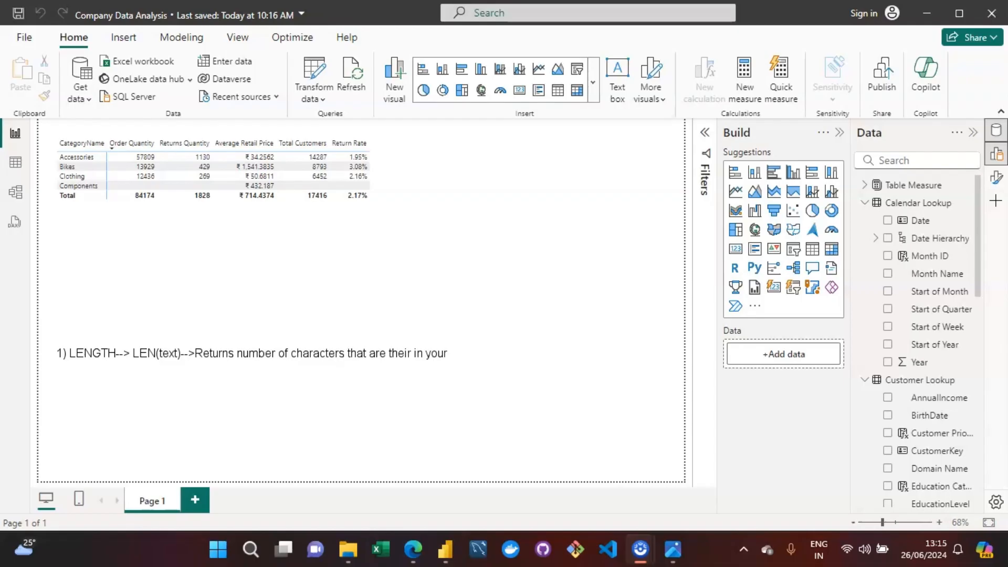
{"action": "type", "text": " string"}
{"action": "key", "text": "Return"}
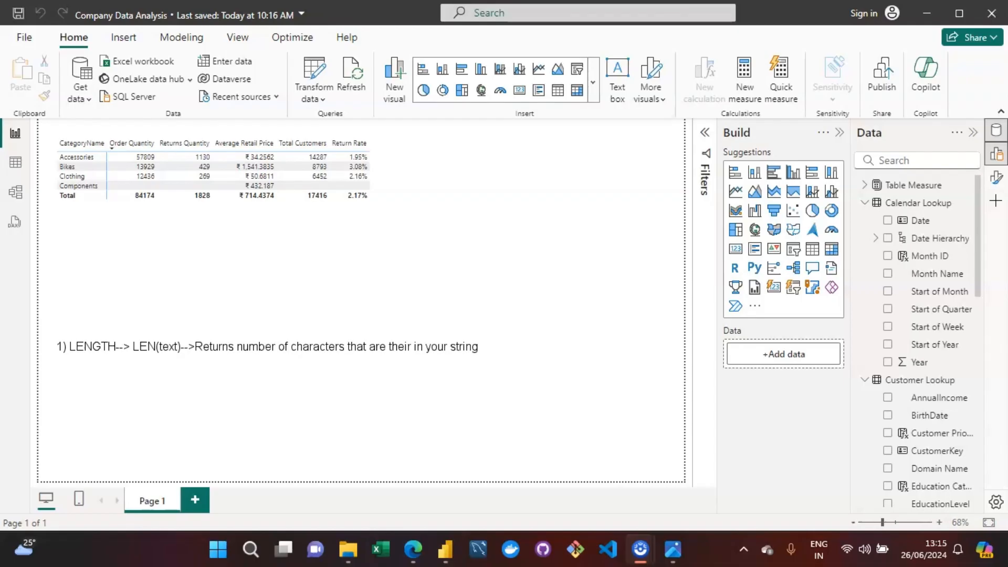
Step: Start a second note below the LENGTH one, reading "2) CONCATENATE-->"
{"action": "key", "text": "Return"}
{"action": "type", "text": "2)"}
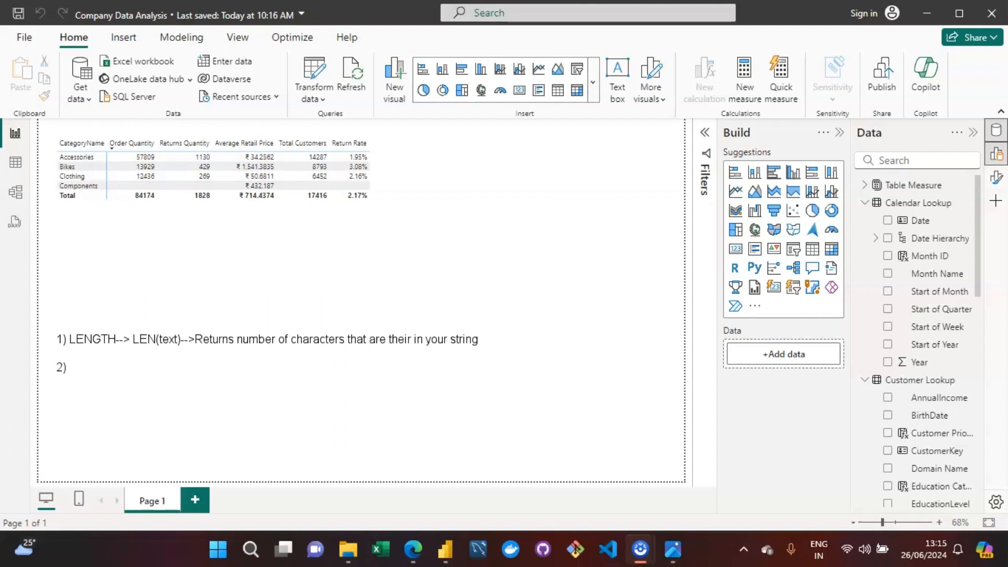
{"action": "type", "text": "CONCATENATE-->"}
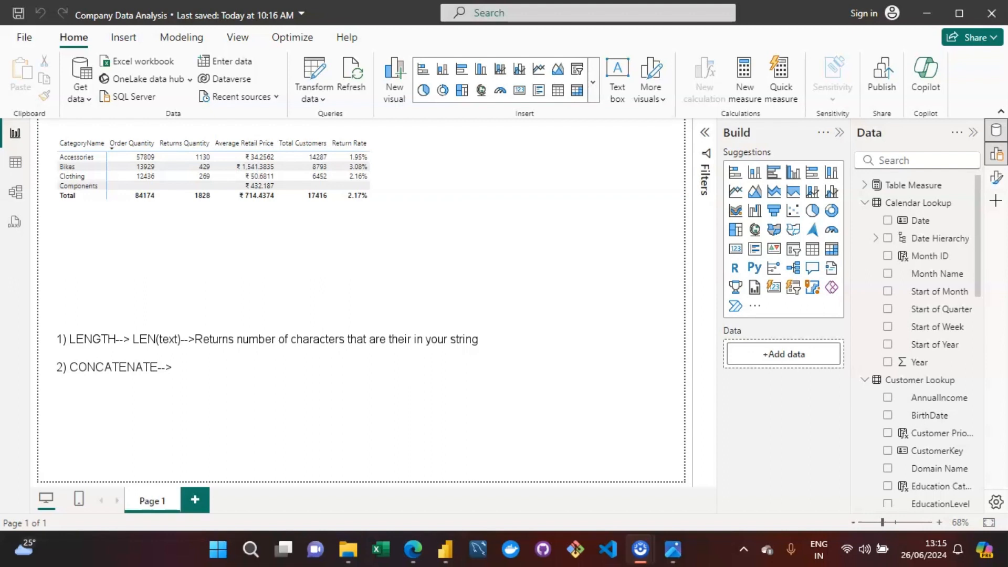
Step: Add the syntax "CONCATENATE(text1,text2)" to the second note
{"action": "type", "text": "&"}
{"action": "key", "text": "BackSpace"}
{"action": "type", "text": "CONA"}
{"action": "key", "text": "BackSpace"}
{"action": "type", "text": "CATENATE("}
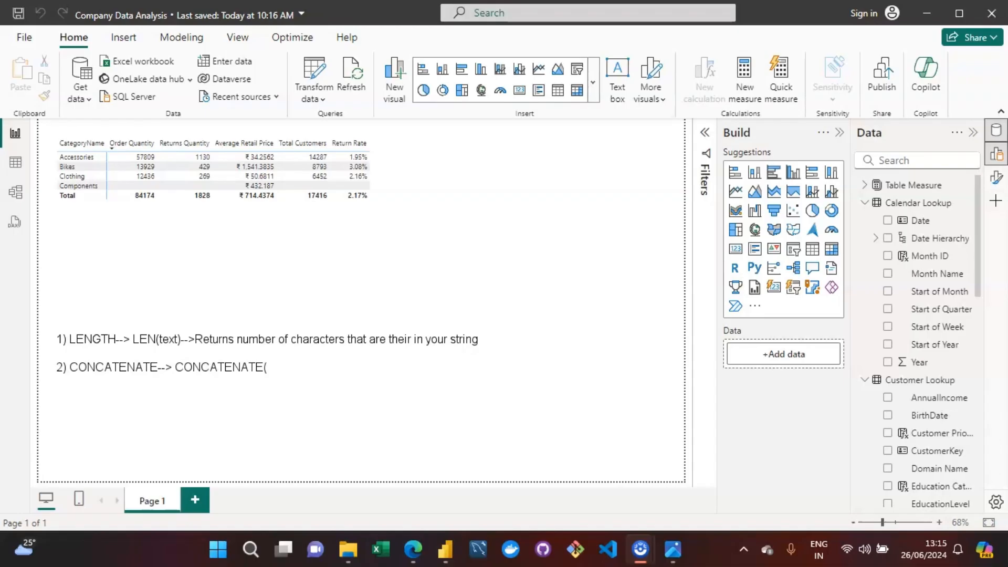
{"action": "type", "text": "text1,text2)__>join"}
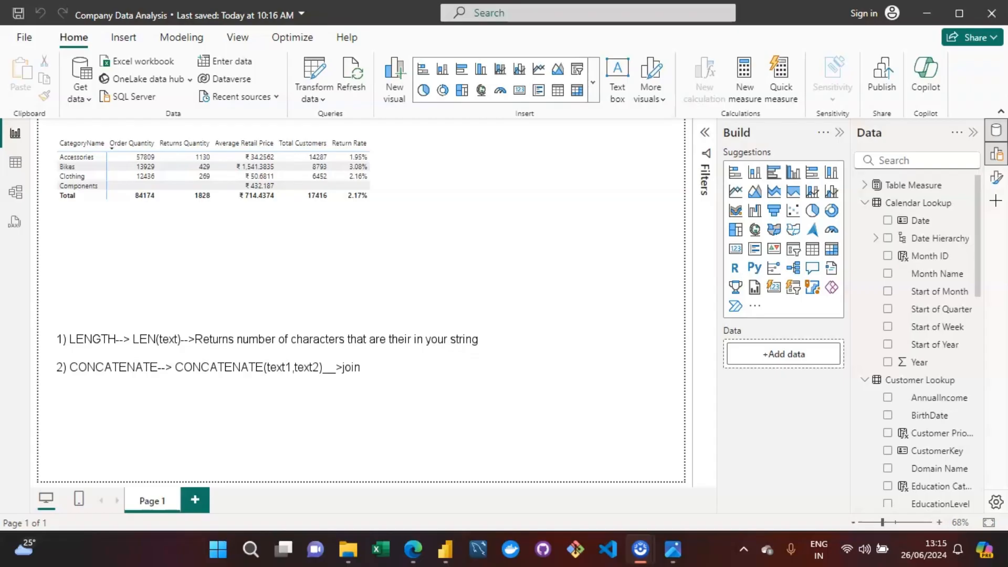
{"action": "type", "text": " two strings together"}
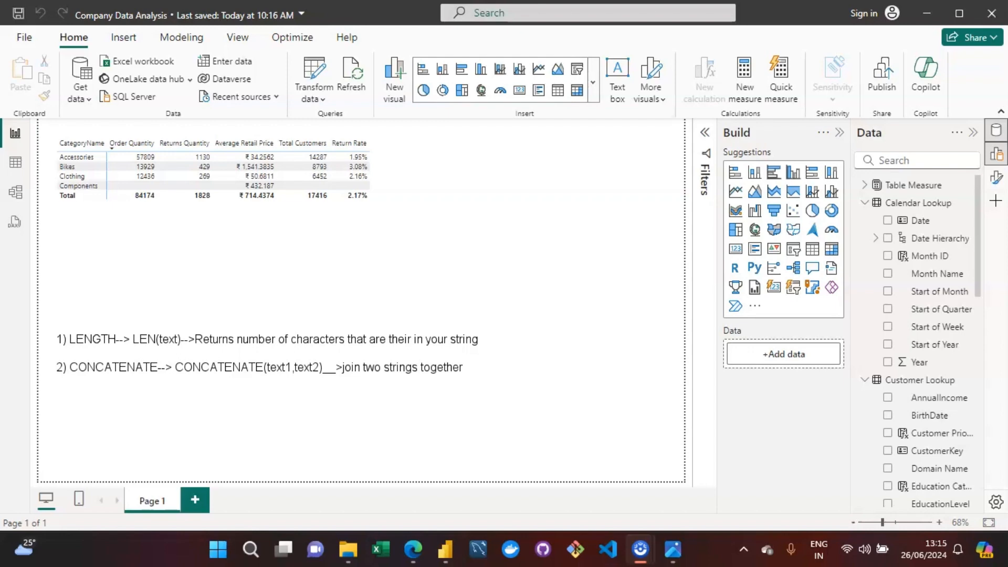
{"action": "type", "text": " into one "}
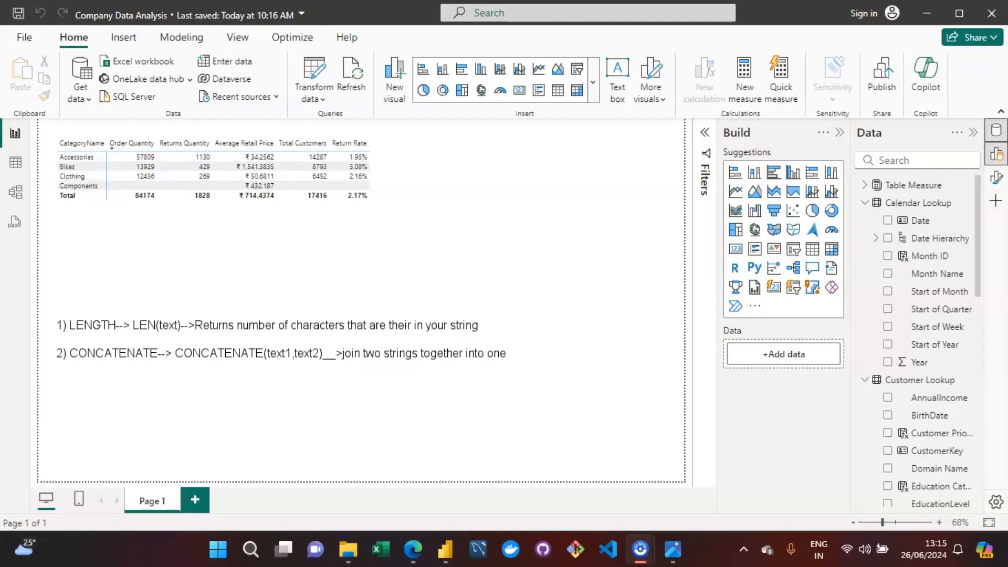
{"action": "type", "text": "3) UPPER/LOWER"}
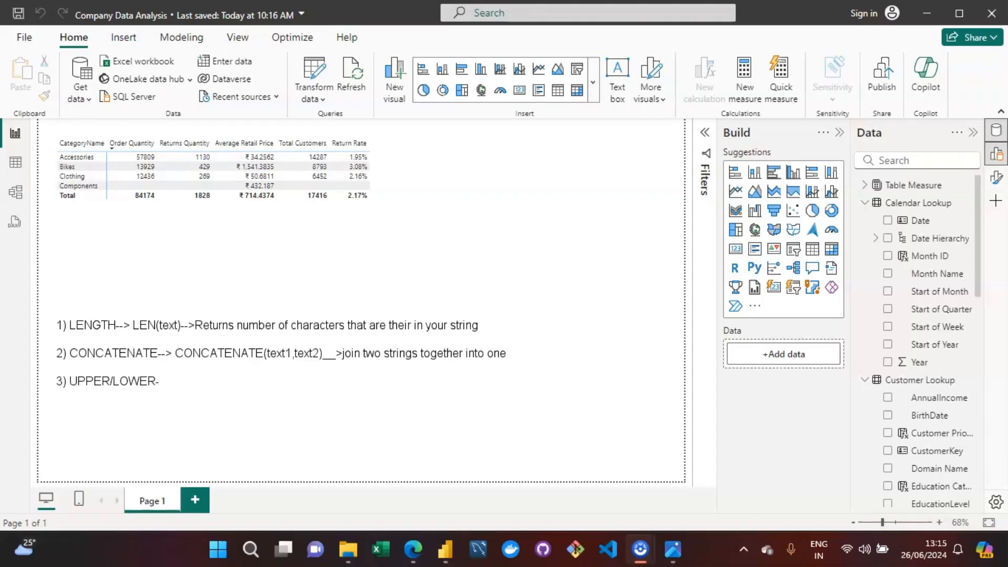
{"action": "type", "text": "-->"}
Step: Add the syntaxes "UPPER(text)" and "LOWER(text)", separated by a comma, to the third note
{"action": "type", "text": "UPPER"}
{"action": "type", "text": "/LOEW"}
{"action": "key", "text": "BackSpace"}
{"action": "key", "text": "BackSpace"}
{"action": "type", "text": "WER"}
{"action": "key", "text": "BackSpace"}
{"action": "key", "text": "BackSpace"}
{"action": "key", "text": "BackSpace"}
{"action": "key", "text": "BackSpace"}
{"action": "key", "text": "BackSpace"}
{"action": "type", "text": "(text)   ,LOWER(text"}
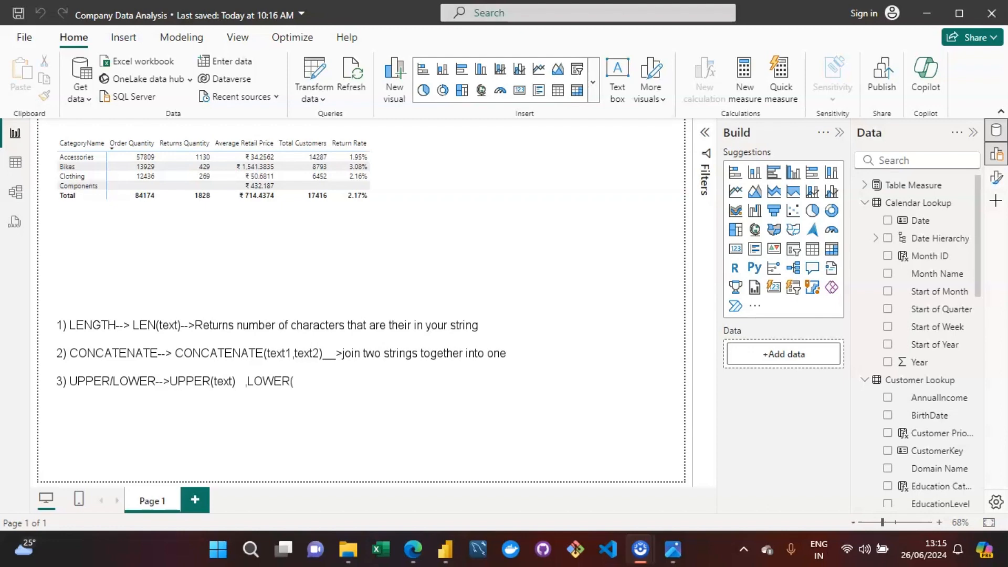
{"action": "type", "text": ")---> r"}
Step: Describe the UPPER/LOWER functions with "---> returns an Uppercase or Lowercase format text"
{"action": "type", "text": "eturns an Upe"}
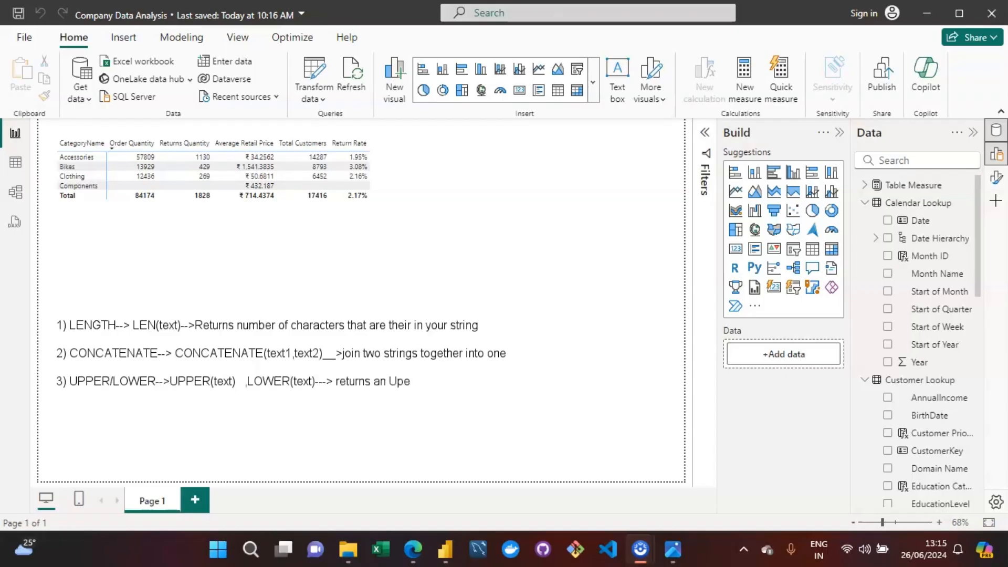
{"action": "key", "text": "BackSpace"}
{"action": "type", "text": "percasee"}
{"action": "key", "text": "BackSpace"}
{"action": "type", "text": "or Lowercase"}
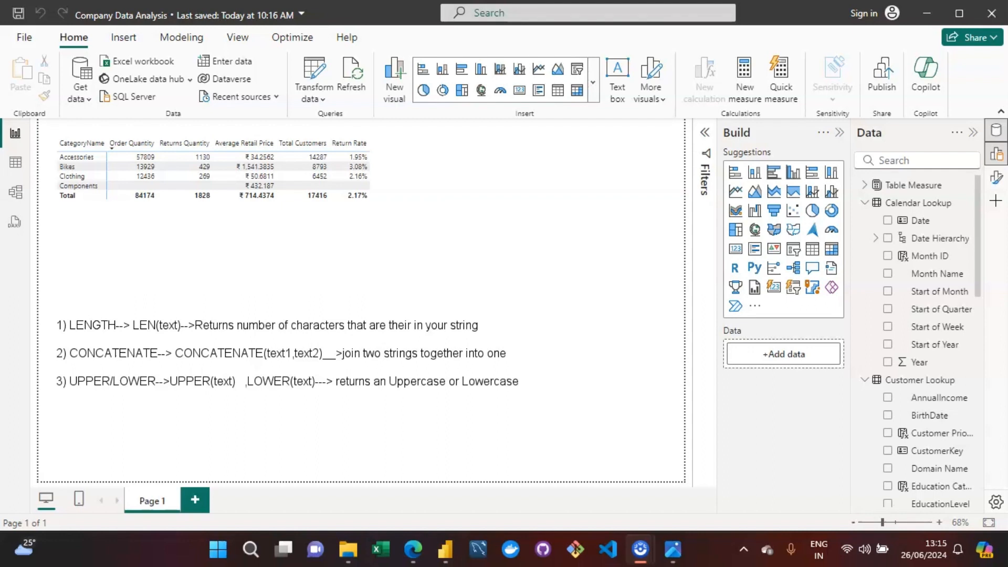
{"action": "type", "text": " format text"}
{"action": "key", "text": "Return"}
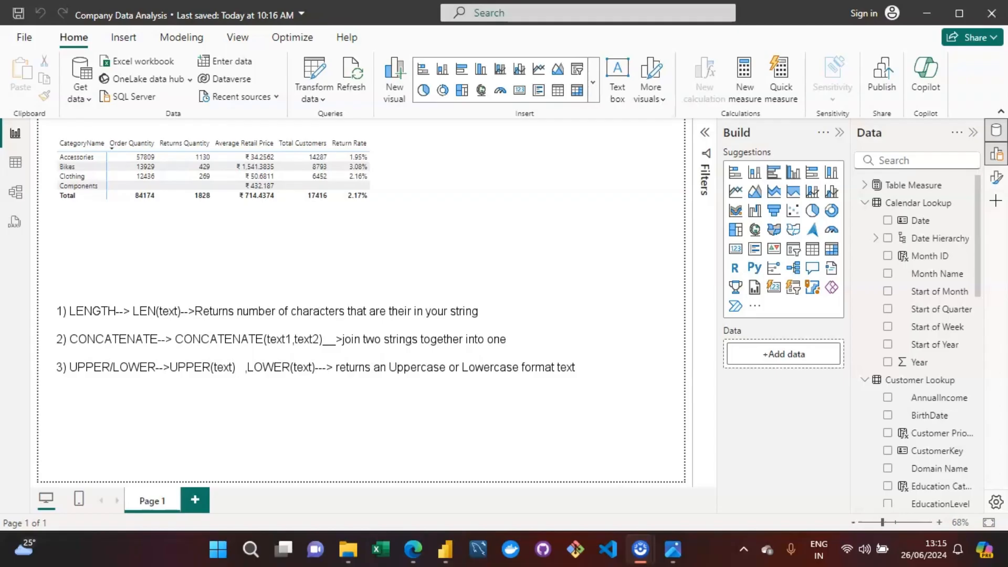
Step: Start a fourth note reading "4) LEFT/RIGHT/MID-->"
{"action": "type", "text": "4"}
{"action": "type", "text": ") LEFT/RIGHT/MID"}
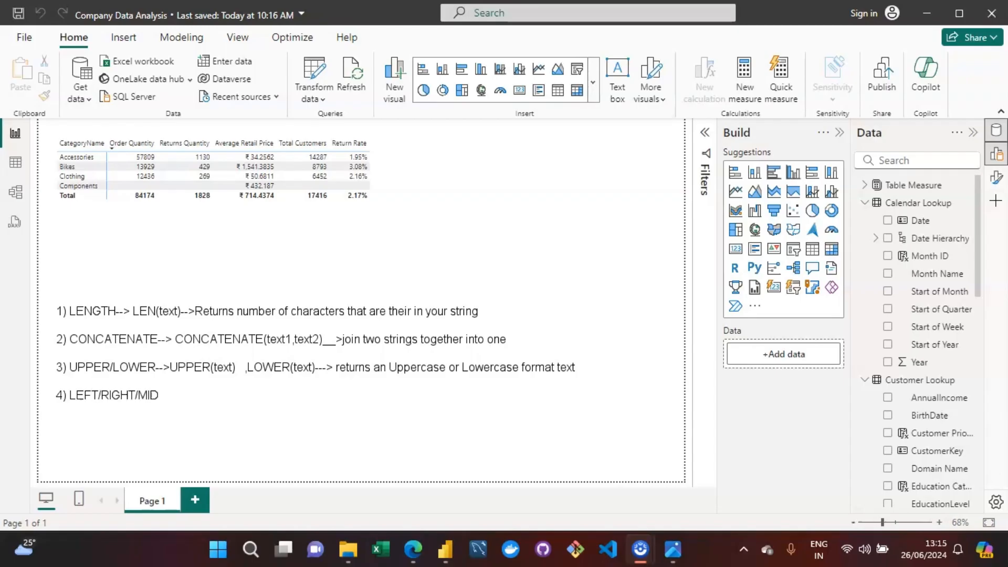
{"action": "type", "text": "-->"}
Step: Add the syntax "LEFT(text,[Num of char])" to the fourth note
{"action": "type", "text": "LEFT("}
{"action": "type", "text": "text,[Num"}
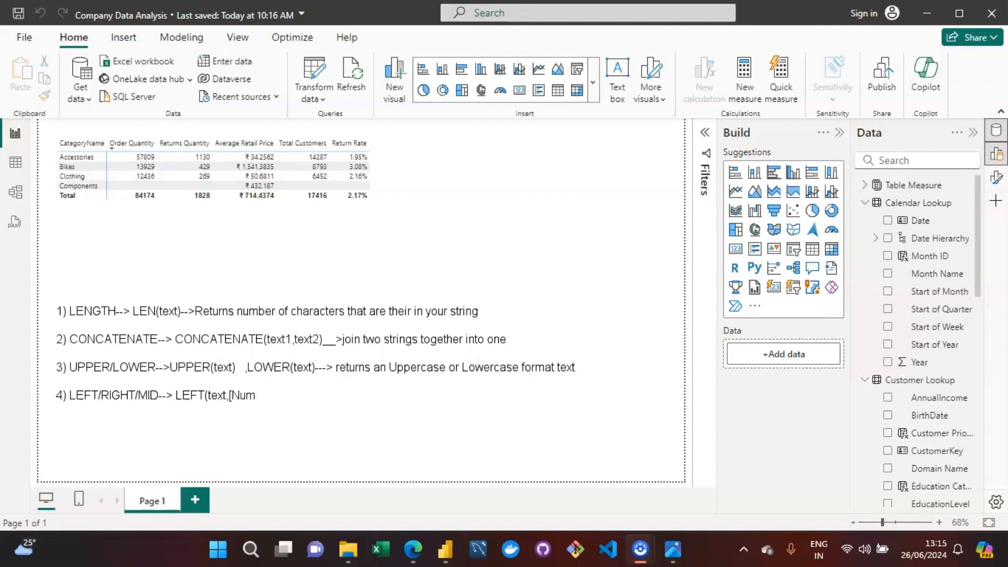
{"action": "type", "text": " of char])"}
Step: Add the syntax ",RIGHT(text,[Num of char])" after the LEFT syntax
{"action": "type", "text": "E"}
{"action": "key", "text": "BackSpace"}
{"action": "type", "text": "RIG"}
{"action": "type", "text": "HT"}
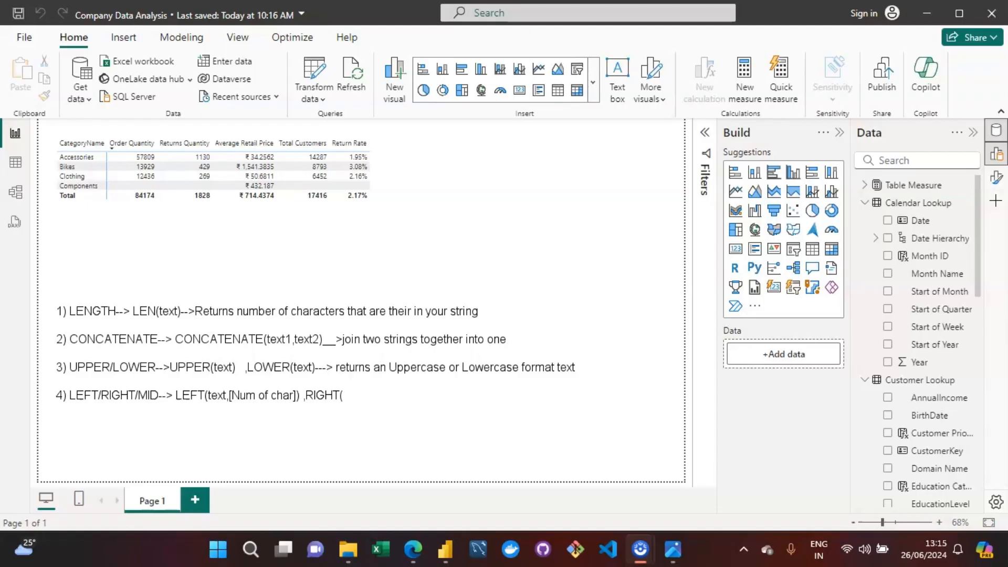
{"action": "type", "text": "(text"}
{"action": "type", "text": ",[Num of char])"}
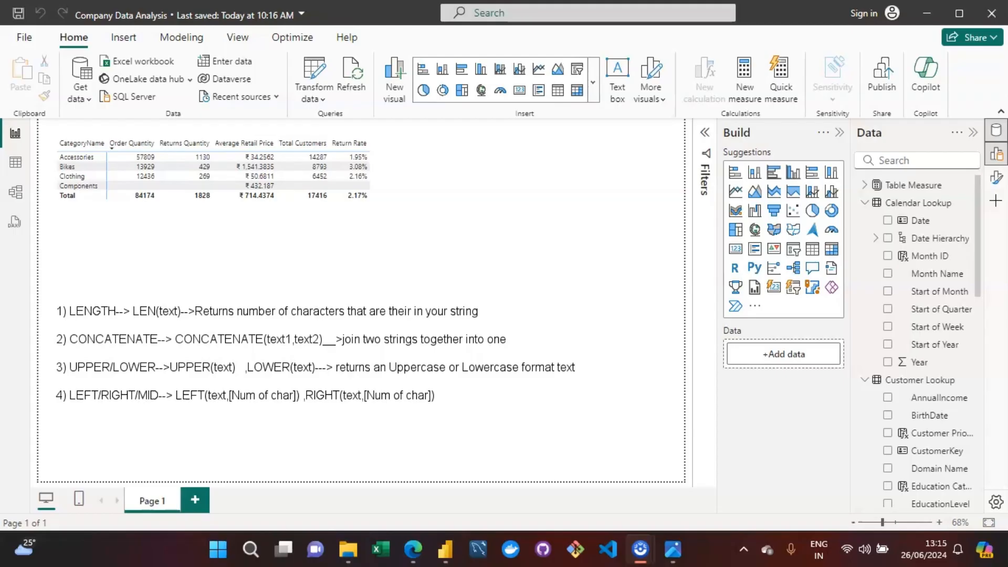
Step: Finish the fourth note with the syntax ",MID(Text,Start Position ,Number of characters)" and leave a blank line
{"action": "type", "text": "MID(Text,Start"}
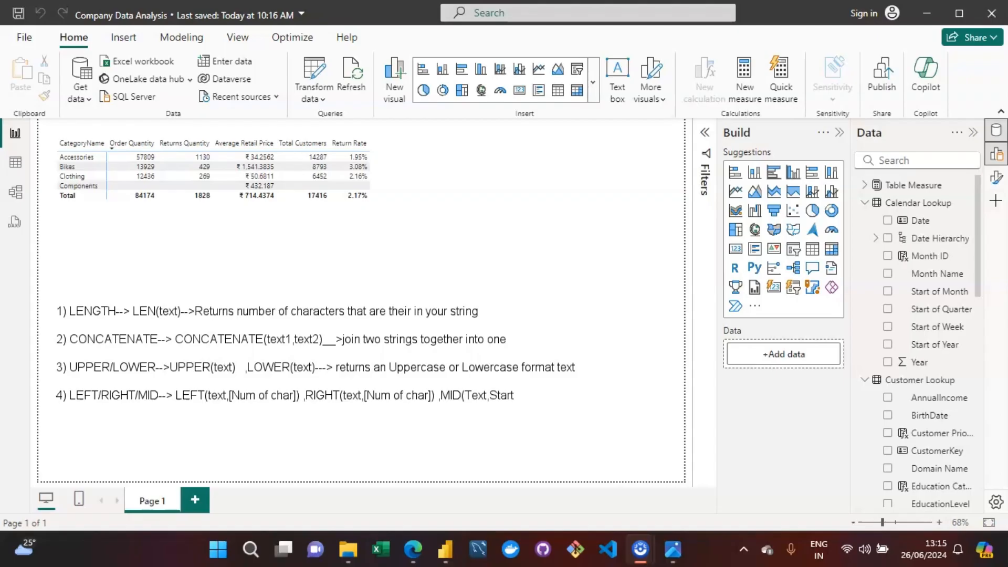
{"action": "type", "text": " Position ,"}
{"action": "type", "text": "Number of ch"}
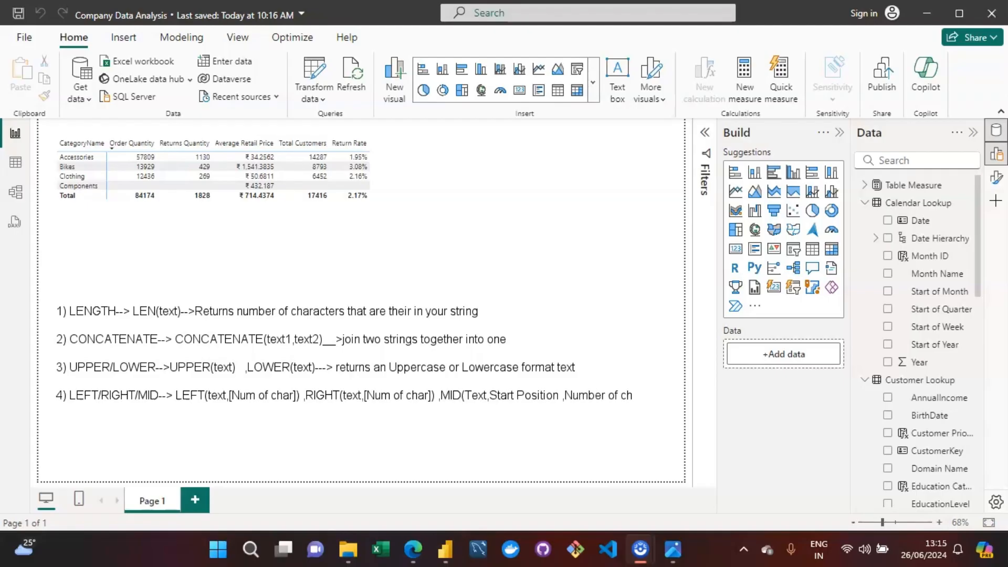
{"action": "type", "text": "aracters"}
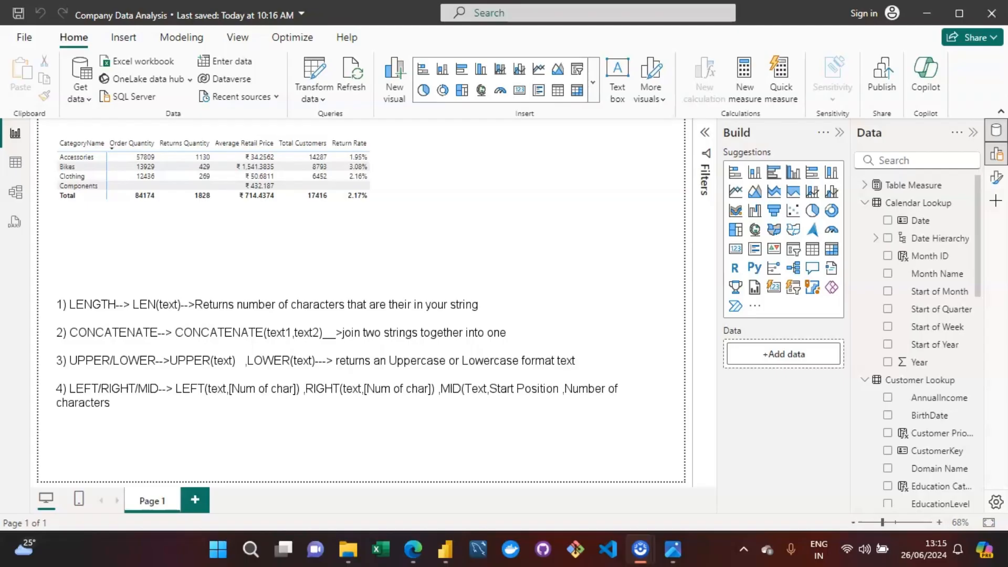
{"action": "type", "text": ")"}
{"action": "key", "text": "Return"}
{"action": "key", "text": "Return"}
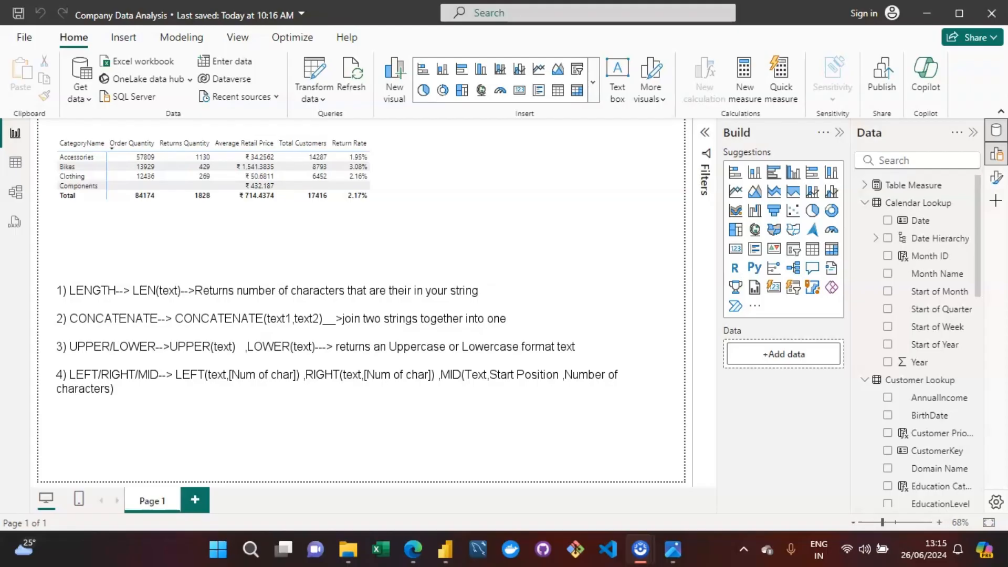
Step: Start a fifth note reading "5) SUBSTITUTE-->"
{"action": "type", "text": "5"}
{"action": "type", "text": ") SUBSTI"}
{"action": "type", "text": "TI"}
{"action": "type", "text": "UTE-->"}
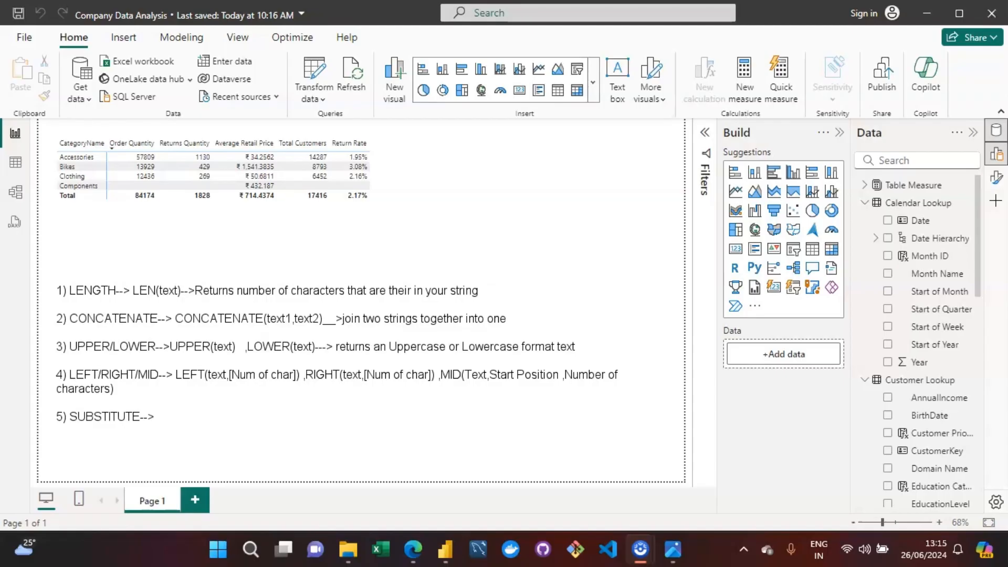
Step: Add the syntax "SUBSTITUTE(Text,Oldtext,NewText,[Instance Number])" to the fifth note
{"action": "type", "text": "SUBSTITUTE"}
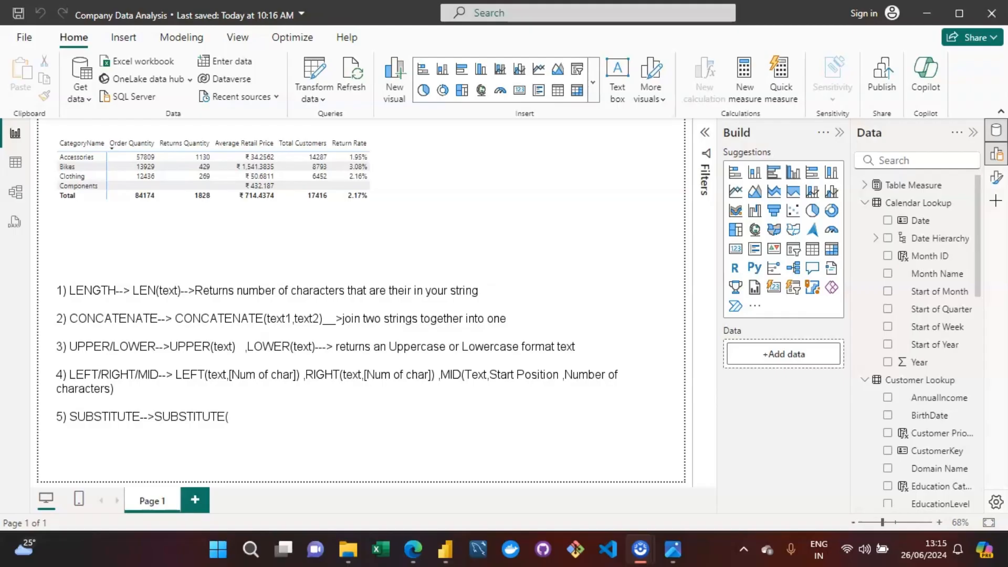
{"action": "type", "text": "(Text,OLd"}
{"action": "key", "text": "BackSpace"}
{"action": "key", "text": "BackSpace"}
{"action": "type", "text": "ldtext,"}
{"action": "type", "text": "NewText,"}
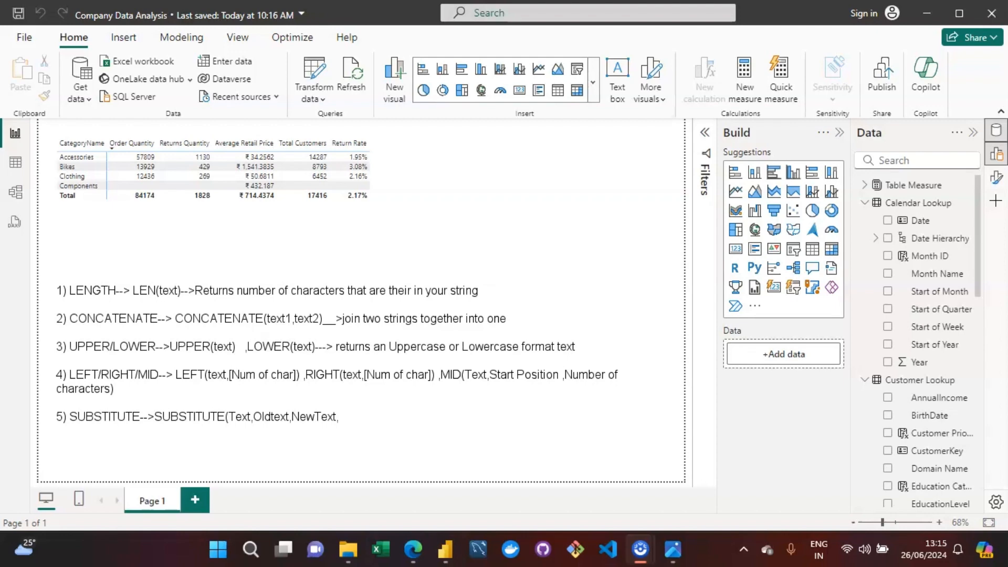
{"action": "type", "text": "[Instance Number"}
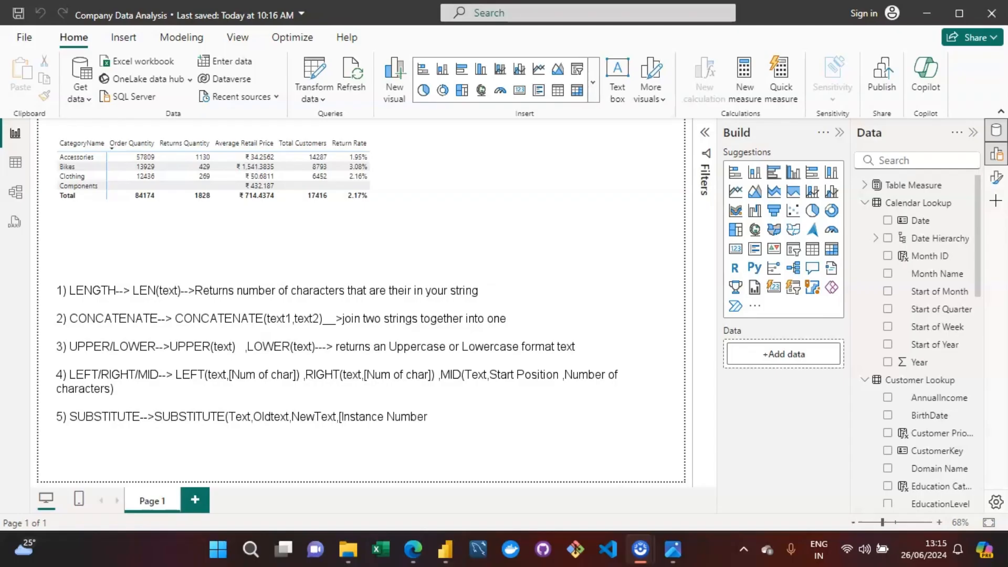
{"action": "type", "text": "])"}
Step: Describe the SUBSTITUTE function with "--->replace an instance of text with new text in a string"
{"action": "type", "text": "--->replace and"}
{"action": "key", "text": "BackSpace"}
{"action": "type", "text": "instanc"}
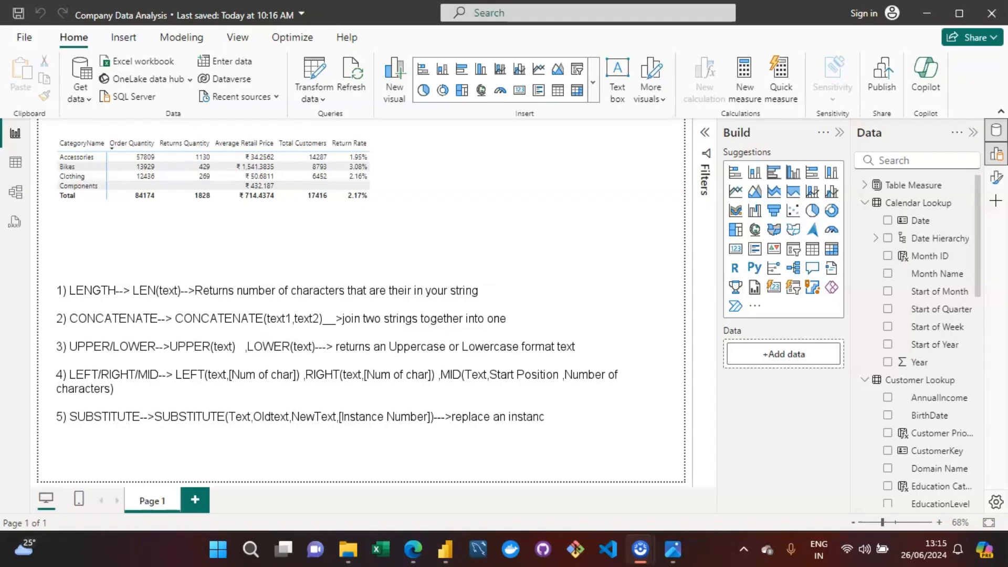
{"action": "type", "text": "e of text with new text"}
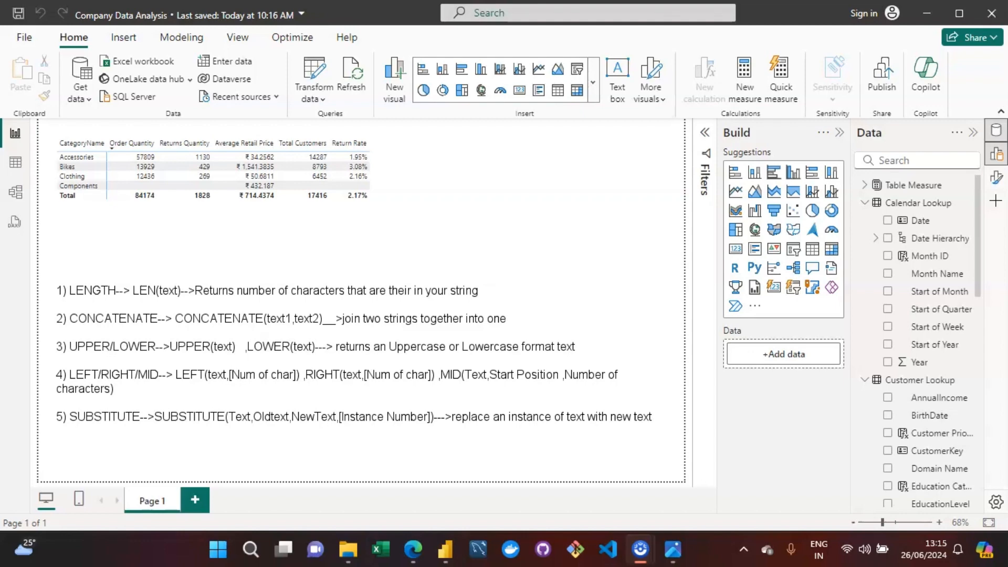
{"action": "type", "text": " in a string"}
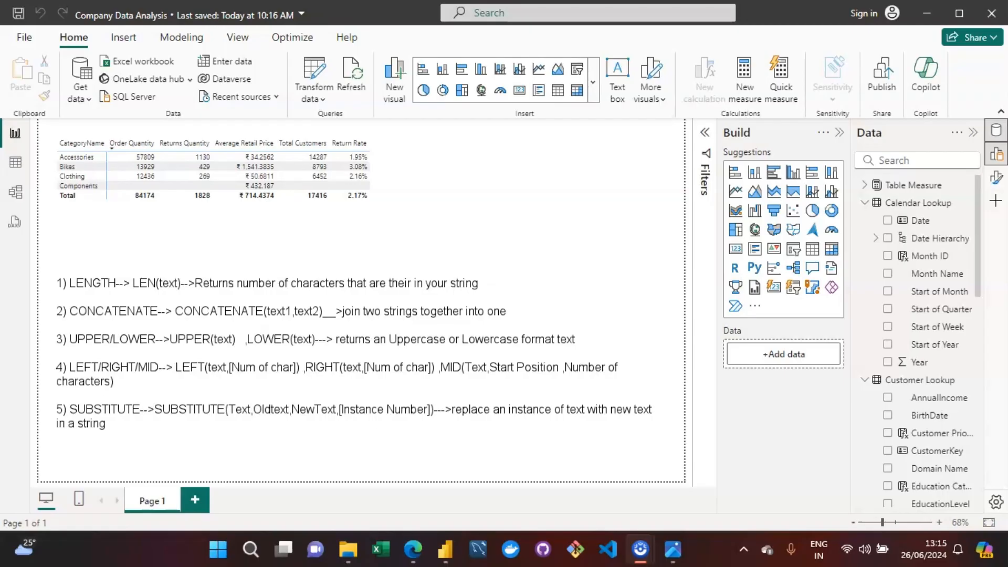
{"action": "key", "text": "Return"}
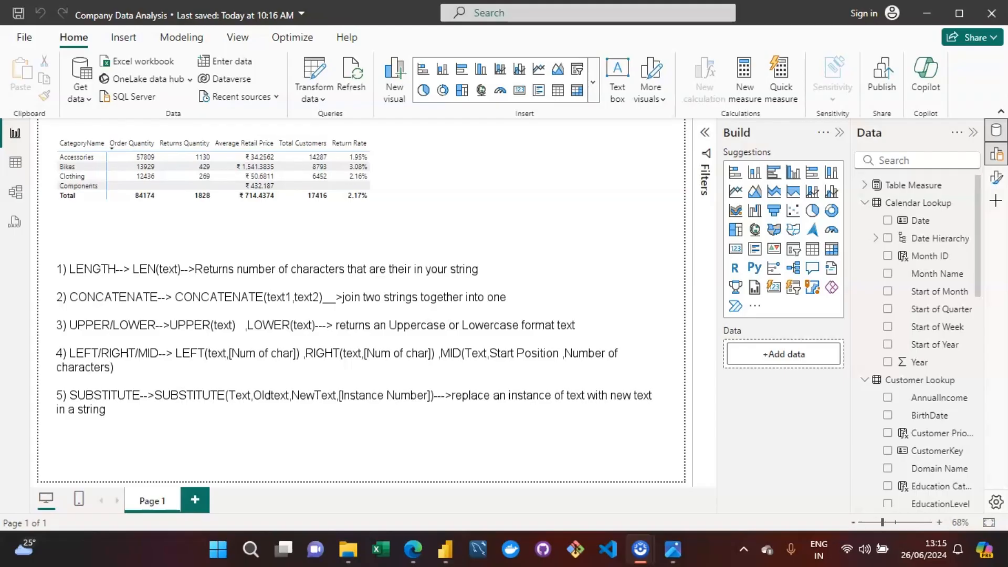
Step: Start a sixth note reading "6) SEARCH-->"
{"action": "type", "text": "6) SEARCH-->SEARCH"}
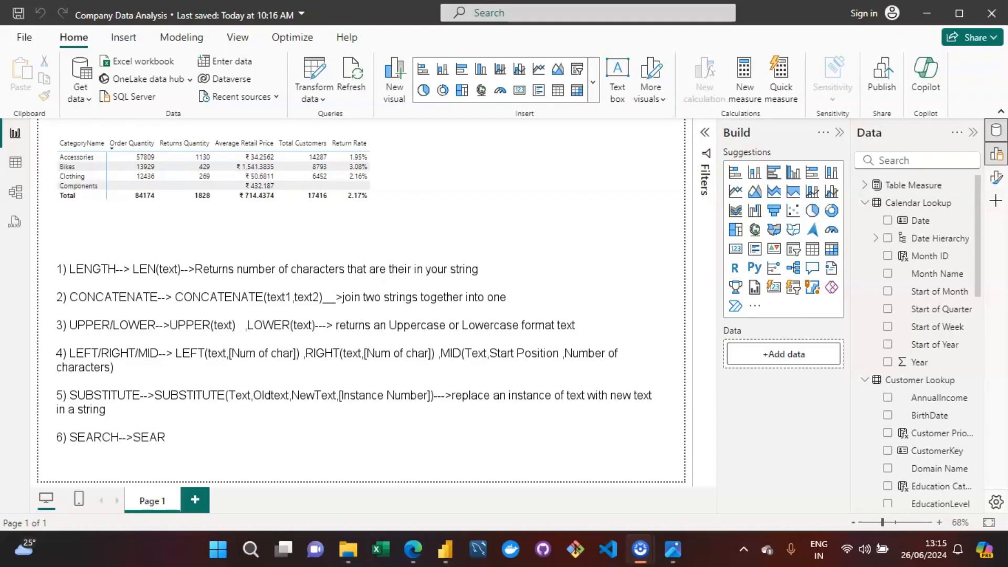
{"action": "type", "text": "(fin"}
Step: Begin the SEARCH syntax in the sixth note with "SEARCH(findtext,withintext"
{"action": "type", "text": "dtext"}
{"action": "type", "text": ",withint"}
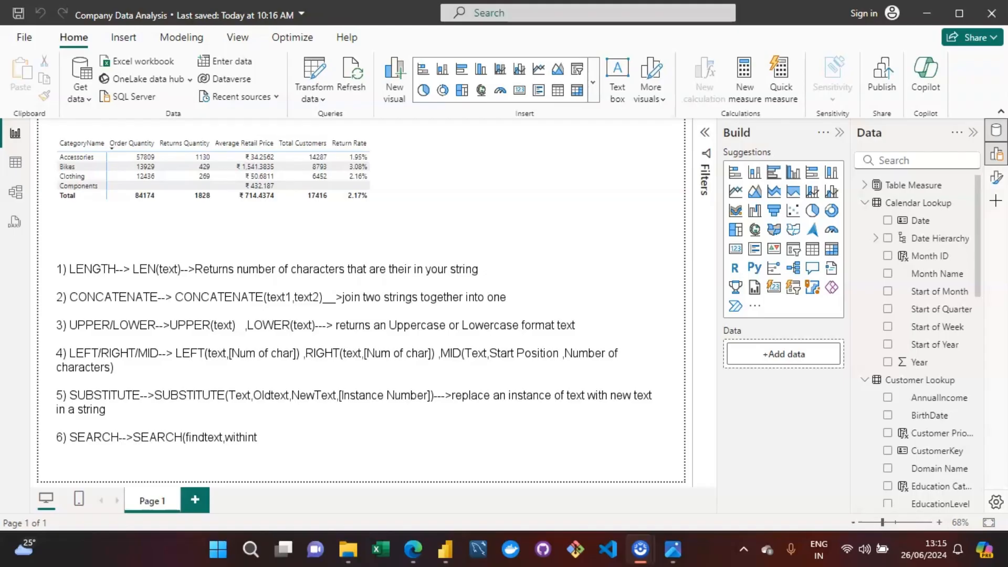
{"action": "type", "text": "ext"}
Step: Complete the SEARCH syntax in the sixth note with ",[startposition],[not found value])"
{"action": "type", "text": "[a"}
{"action": "key", "text": "BackSpace"}
{"action": "type", "text": "startpositi"}
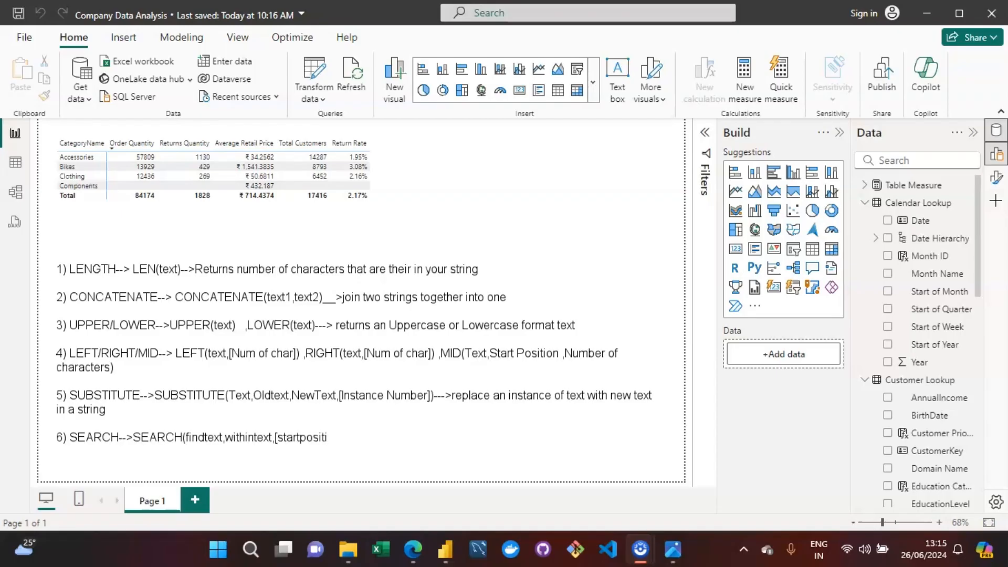
{"action": "type", "text": "on],["}
{"action": "type", "text": "not found valu"}
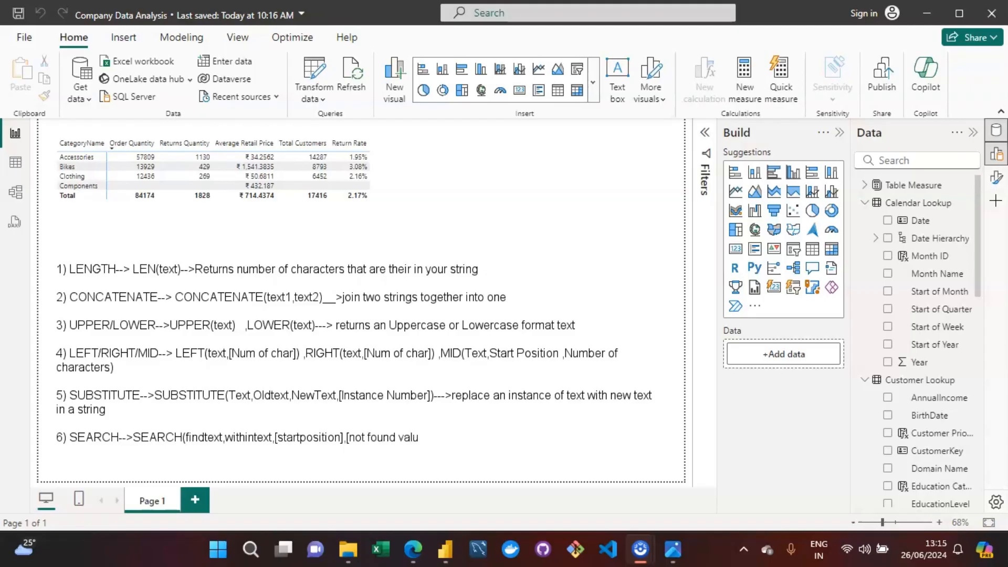
{"action": "type", "text": "e])"}
Step: Begin the SEARCH description after the syntax with "-->returns the position"
{"action": "type", "text": "returs"}
{"action": "key", "text": "BackSpace"}
{"action": "type", "text": "ns the o"}
{"action": "key", "text": "BackSpace"}
{"action": "type", "text": "position"}
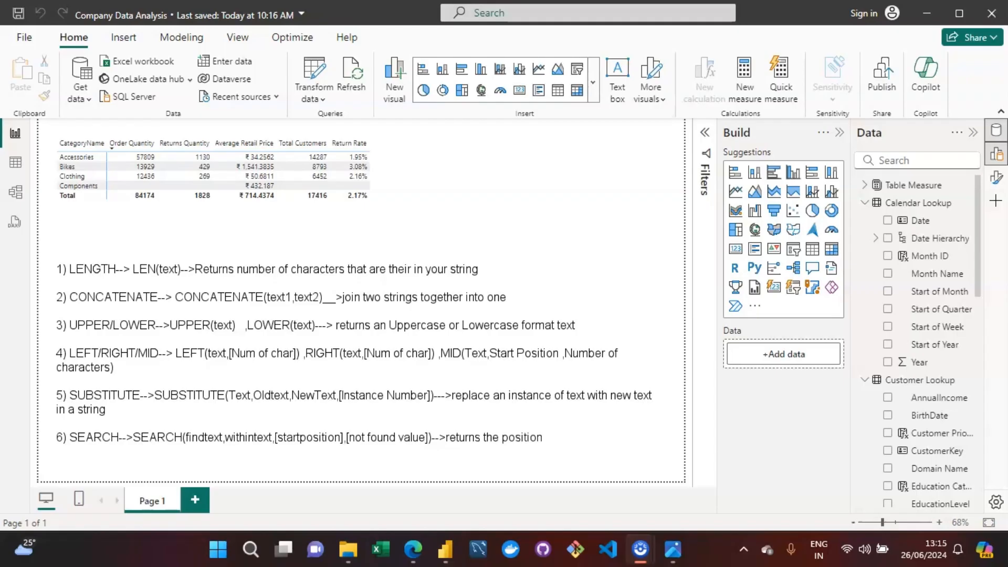
{"action": "type", "text": " e"}
Step: Continue the SEARCH description with "where the specified string or"
{"action": "key", "text": "BackSpace"}
{"action": "type", "text": "where rge"}
{"action": "key", "text": "BackSpace"}
{"action": "key", "text": "BackSpace"}
{"action": "type", "text": "the"}
{"action": "type", "text": " specifie"}
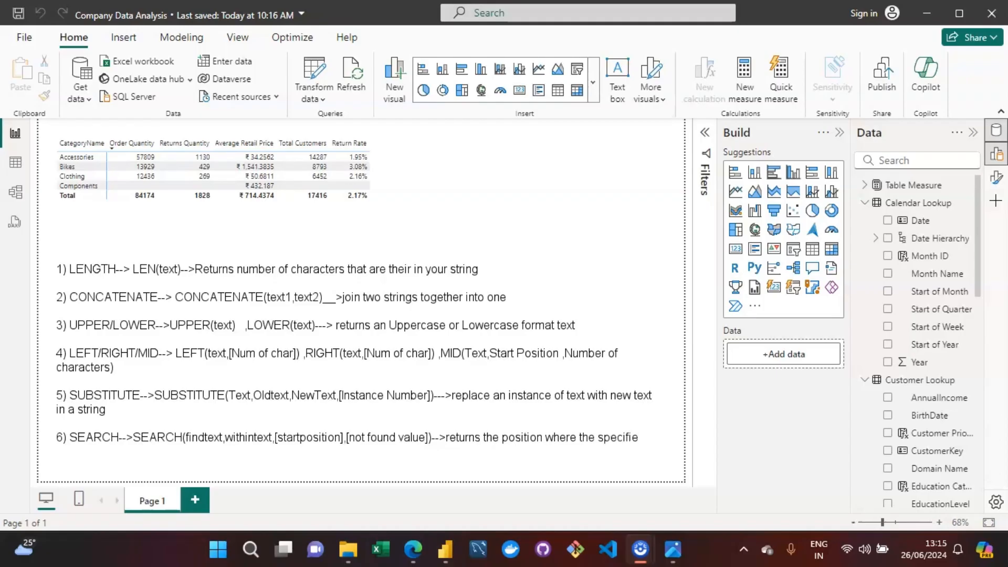
{"action": "type", "text": "d stri"}
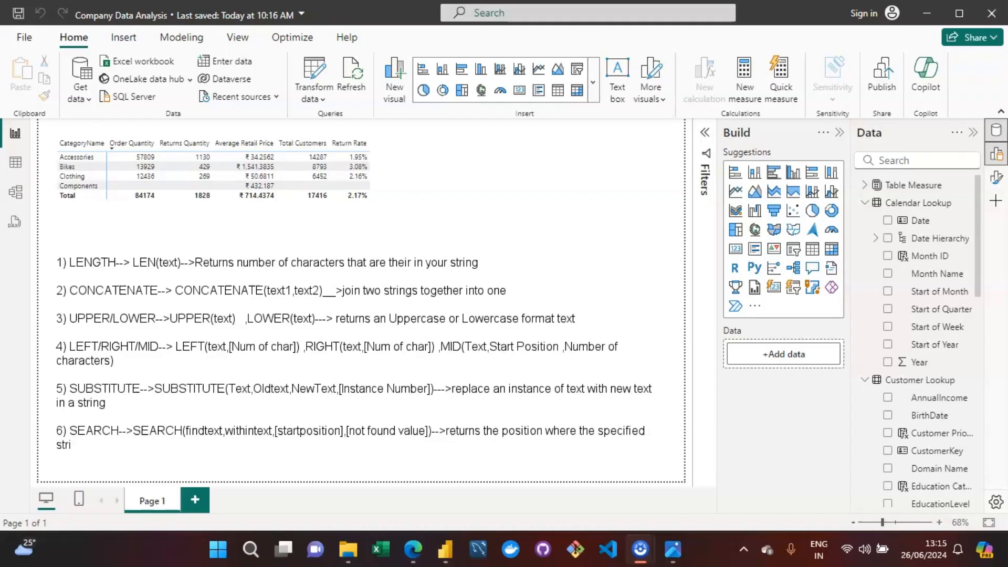
{"action": "type", "text": "ng or char is found f"}
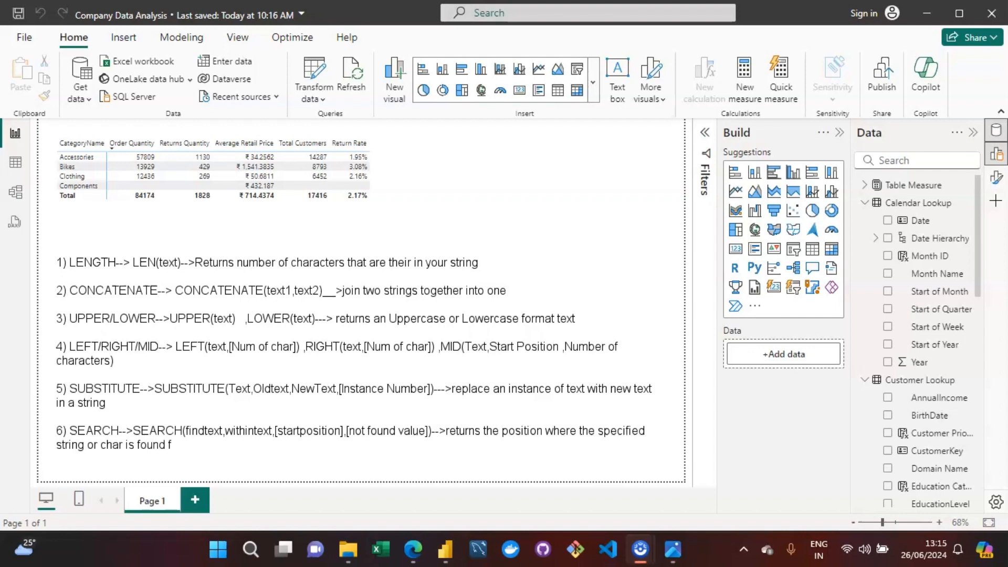
Step: Finish the SEARCH description with "char is found from left to right"
{"action": "type", "text": "rom left to right"}
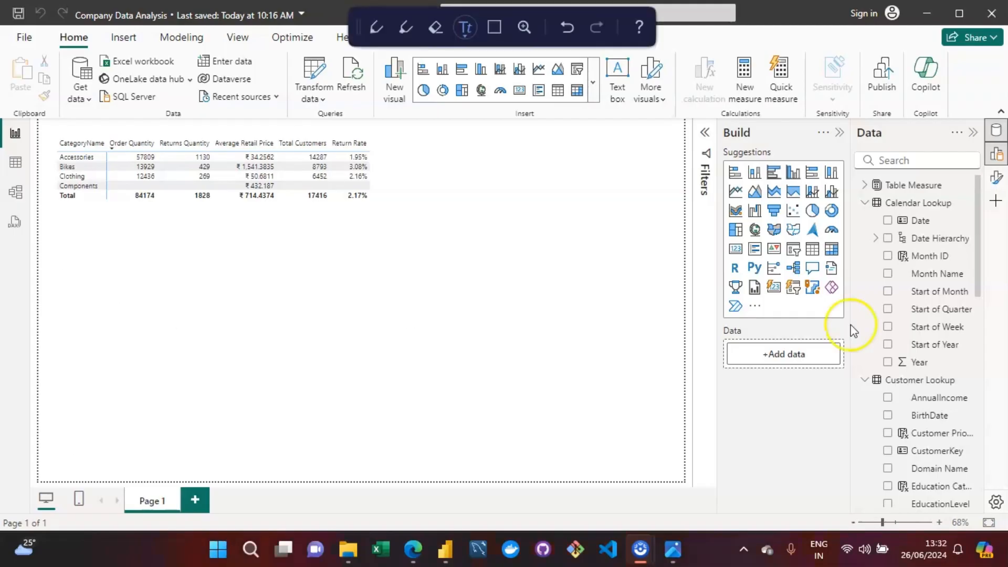
Step: Switch to the table view and add a new calculated column to the Customer Lookup table
{"action": "left_click", "coordinate": [16, 167]}
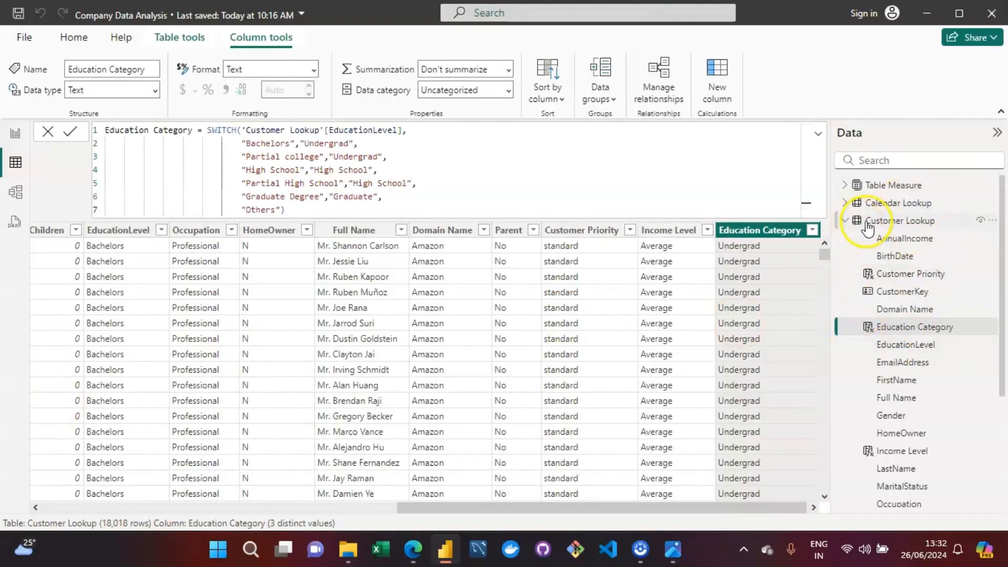
{"action": "left_click", "coordinate": [530, 292]}
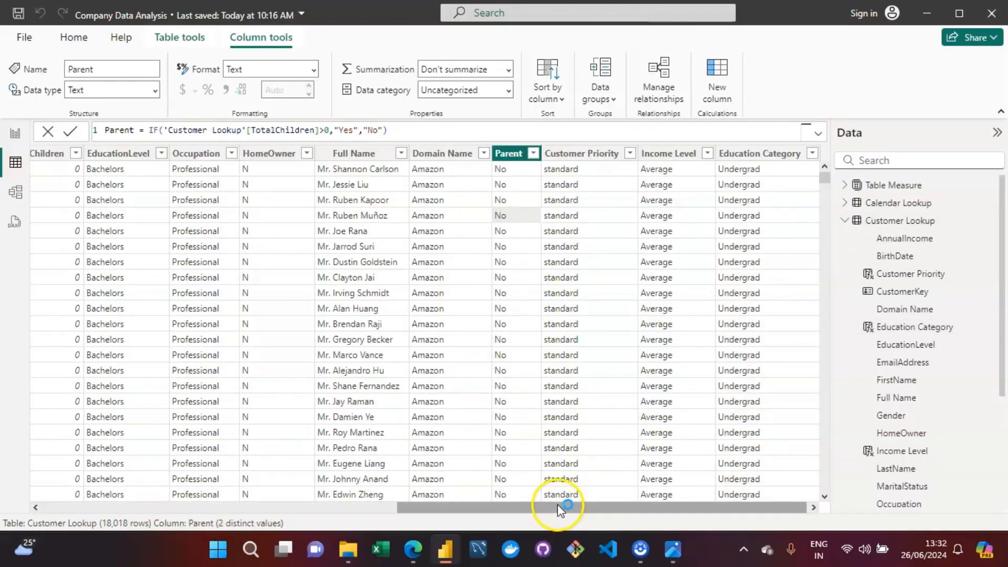
{"action": "left_click_drag", "start_coordinate": [562, 506], "coordinate": [37, 520]}
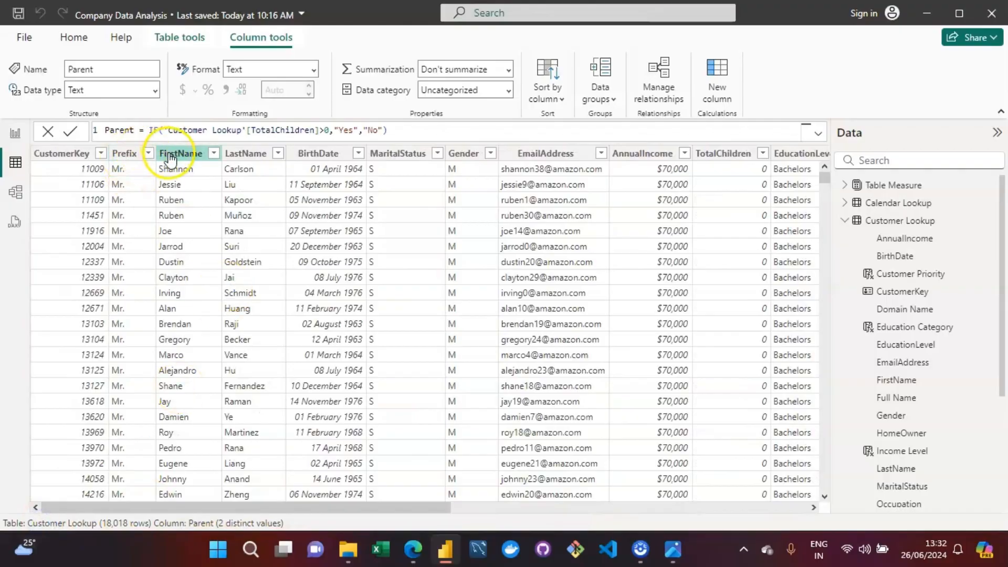
{"action": "left_click", "coordinate": [238, 152]}
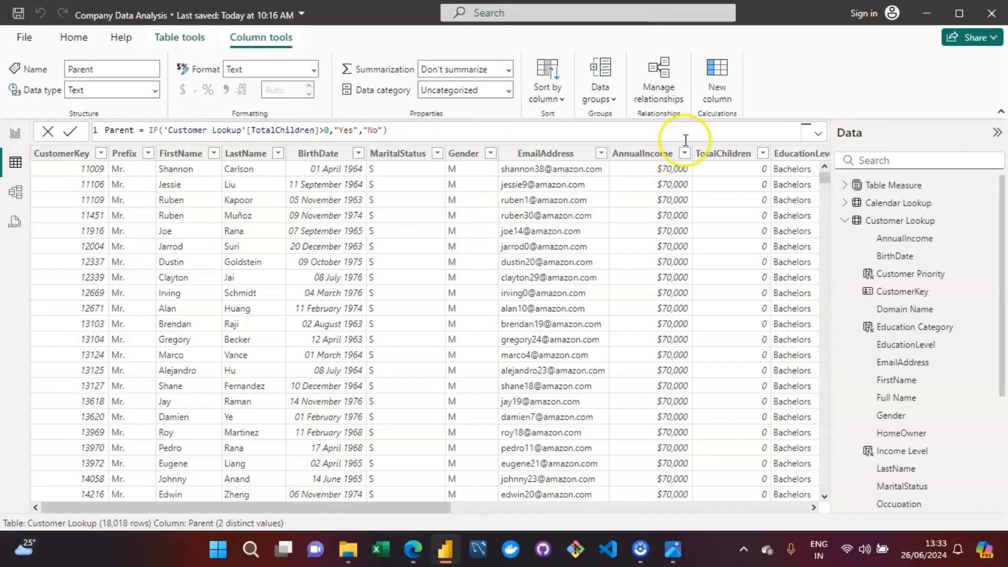
{"action": "left_click", "coordinate": [709, 102]}
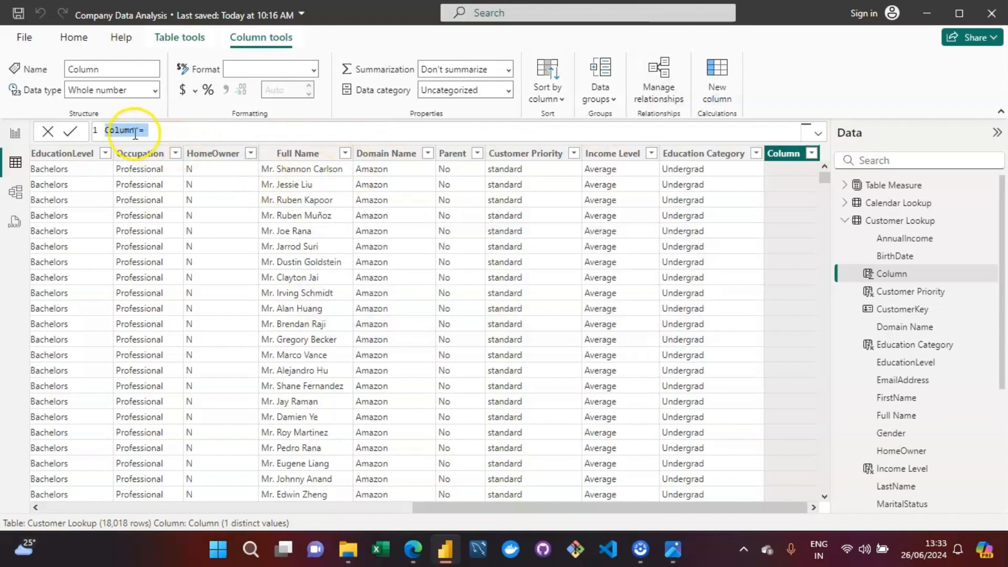
Step: Replace the new column's default name in the formula with "Full Name"
{"action": "key", "text": "Left"}
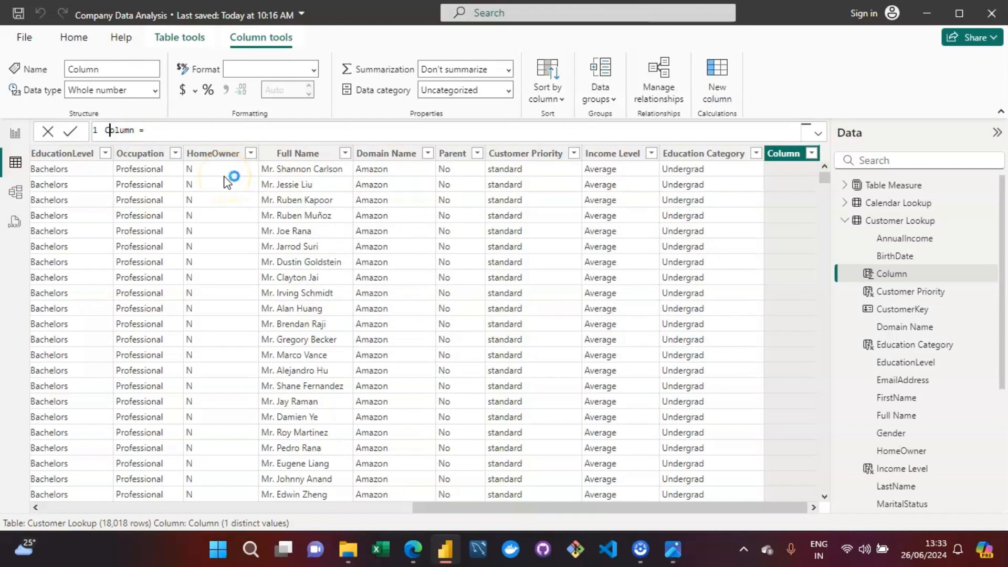
{"action": "key", "text": "Right"}
{"action": "key", "text": "Right"}
{"action": "key", "text": "Right"}
{"action": "key", "text": "Right"}
{"action": "key", "text": "BackSpace"}
{"action": "key", "text": "BackSpace"}
{"action": "key", "text": "BackSpace"}
{"action": "key", "text": "BackSpace"}
{"action": "key", "text": "BackSpace"}
{"action": "key", "text": "BackSpace"}
{"action": "type", "text": "Fu;"}
{"action": "type", "text": "ll Name"}
Step: Start the column formula with 'Customer Lookup'[Prefix] followed by the & operator
{"action": "key", "text": "Right"}
{"action": "key", "text": "Right"}
{"action": "type", "text": "pref"}
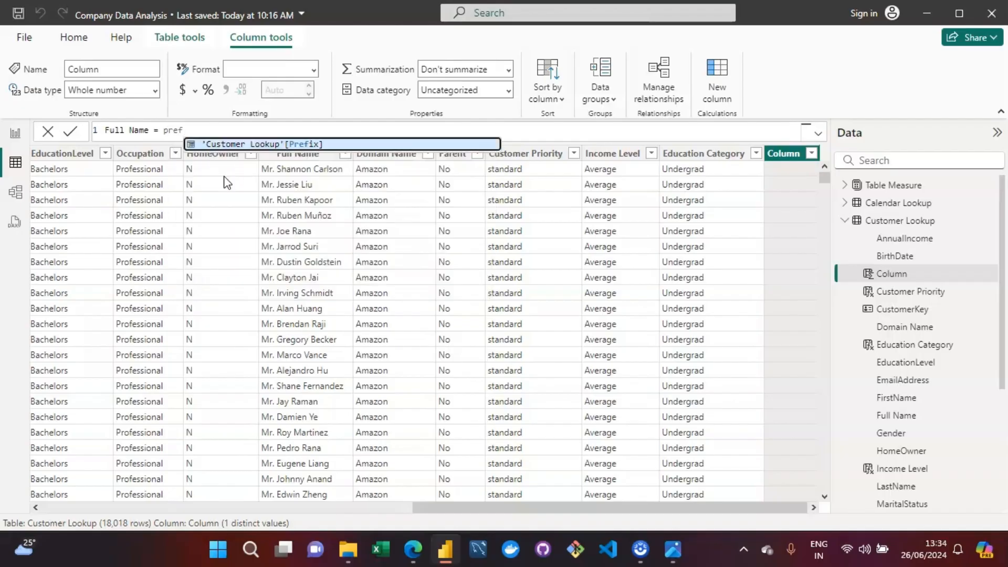
{"action": "key", "text": "Tab"}
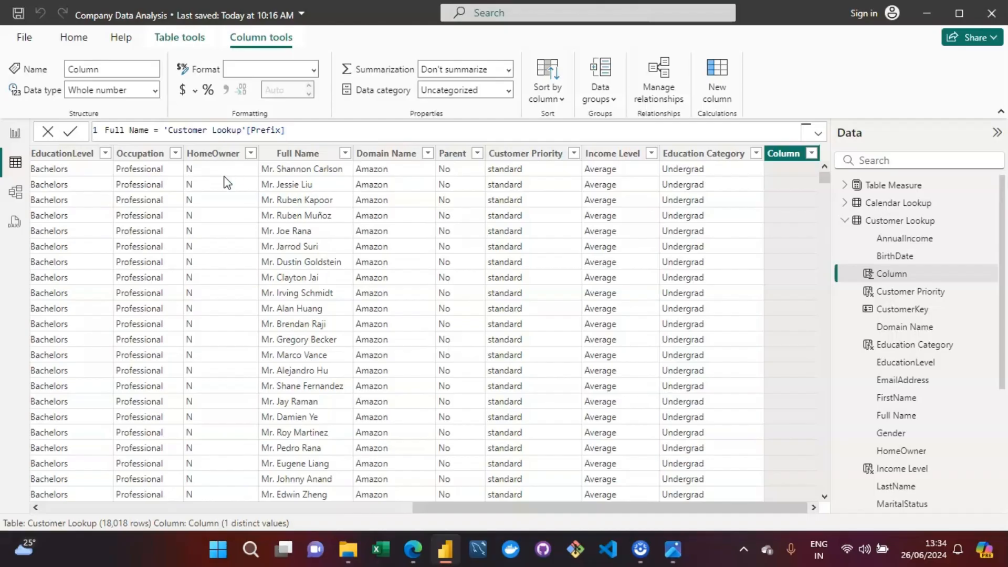
{"action": "type", "text": "& "}
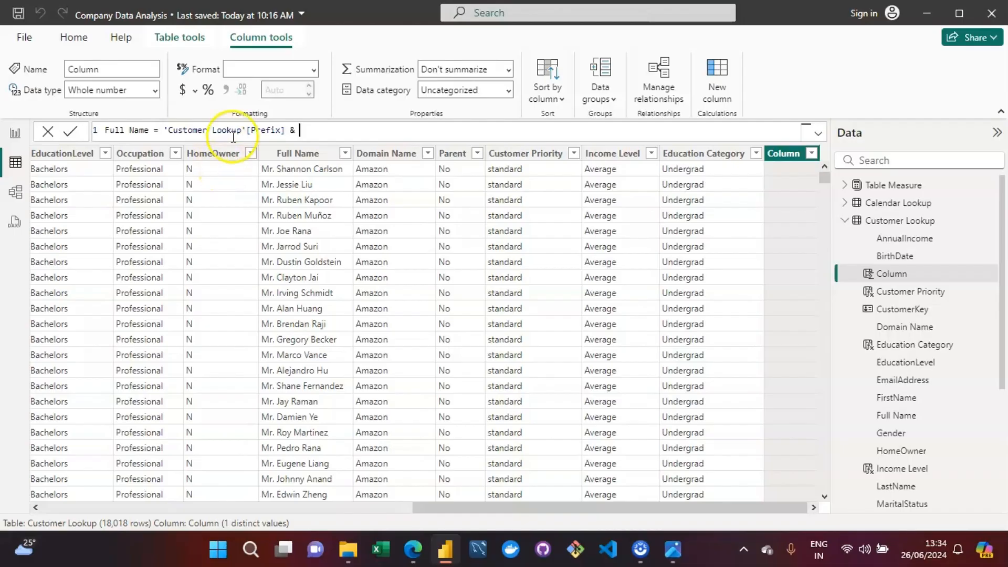
{"action": "type", "text": "\"\""}
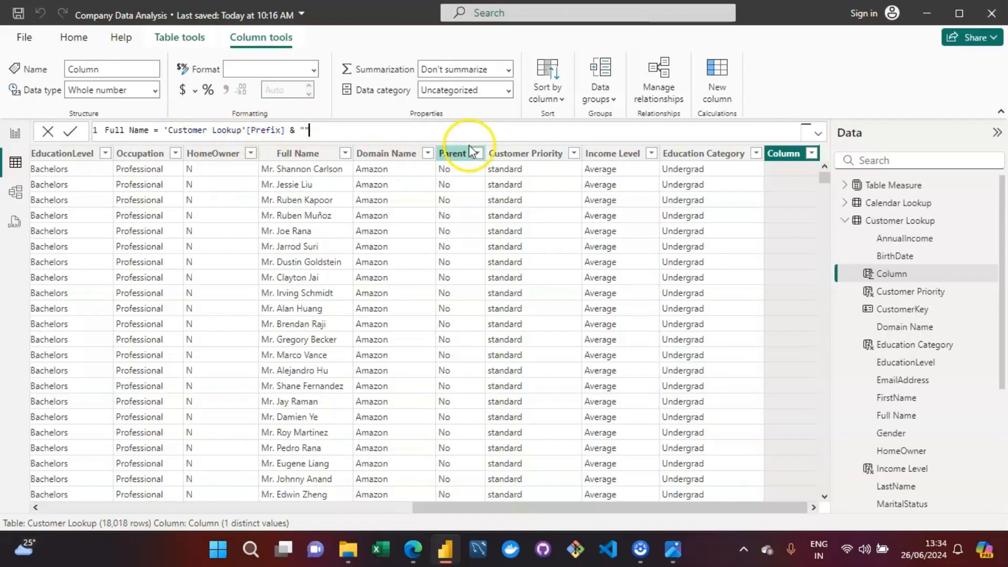
{"action": "type", "text": " \""}
{"action": "key", "text": "BackSpace"}
{"action": "key", "text": "BackSpace"}
{"action": "key", "text": "BackSpace"}
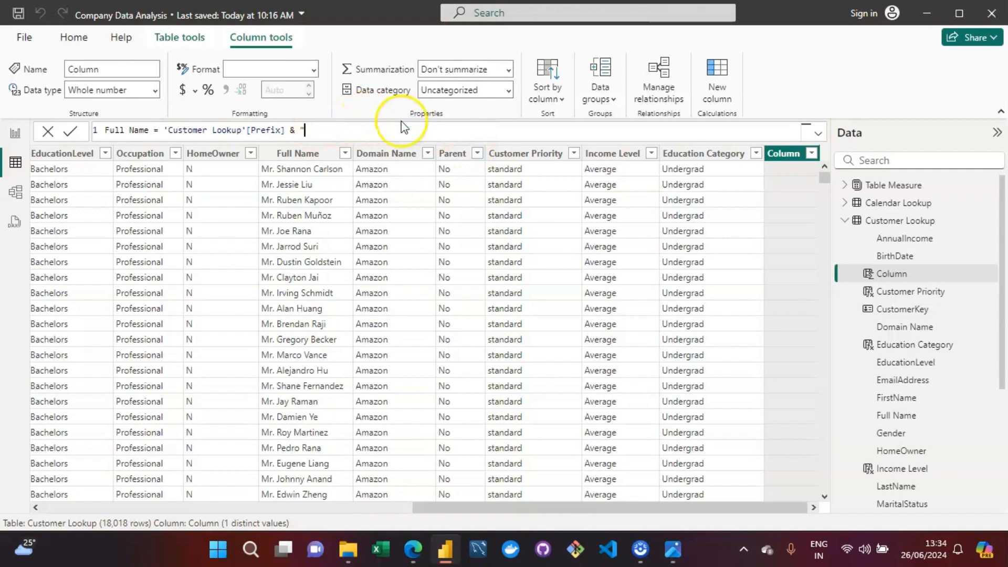
{"action": "key", "text": "BackSpace"}
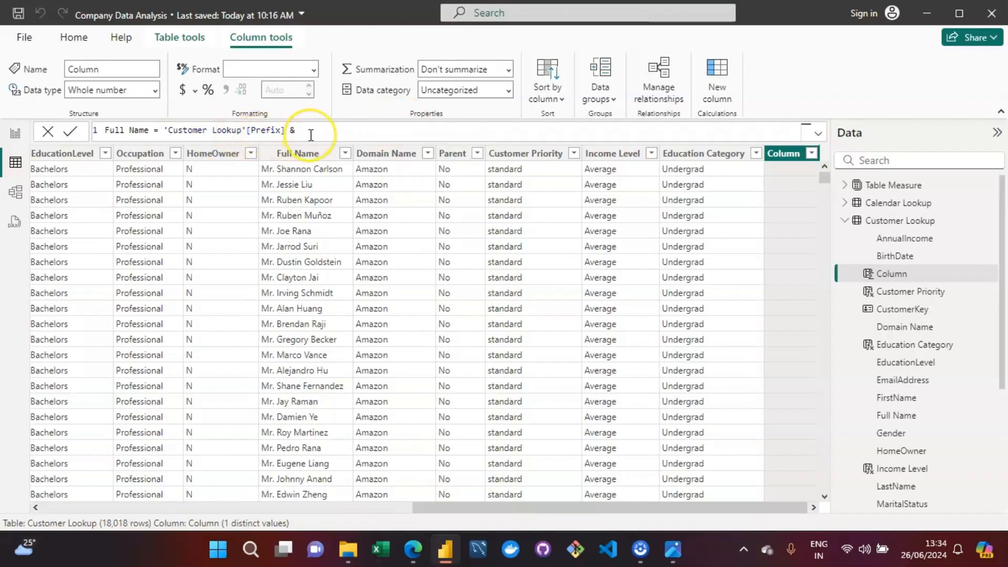
Step: Extend the formula with 'Customer Lookup'[FirstName] & 'Customer Lookup'[LastName]
{"action": "type", "text": "first"}
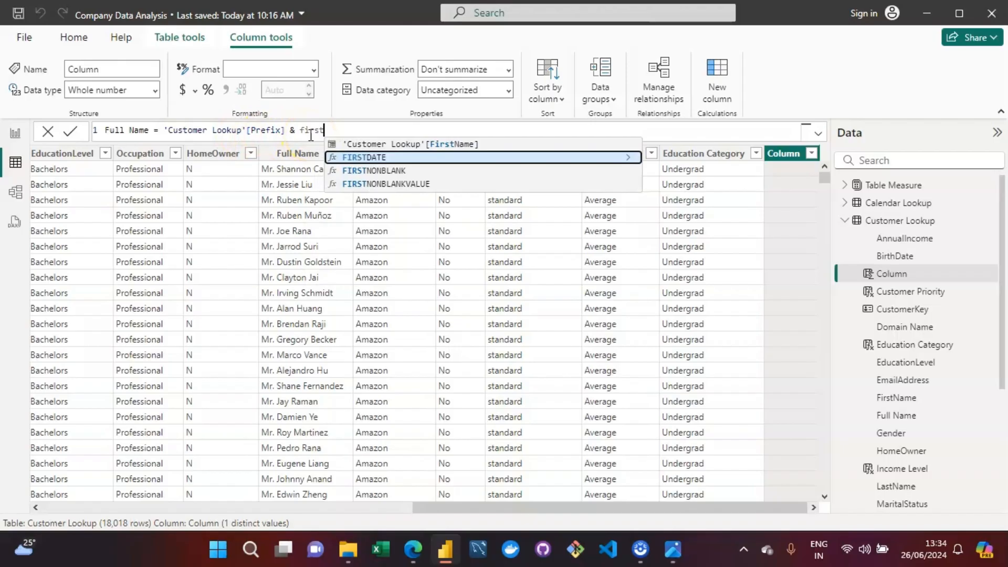
{"action": "key", "text": "Up"}
{"action": "key", "text": "Tab"}
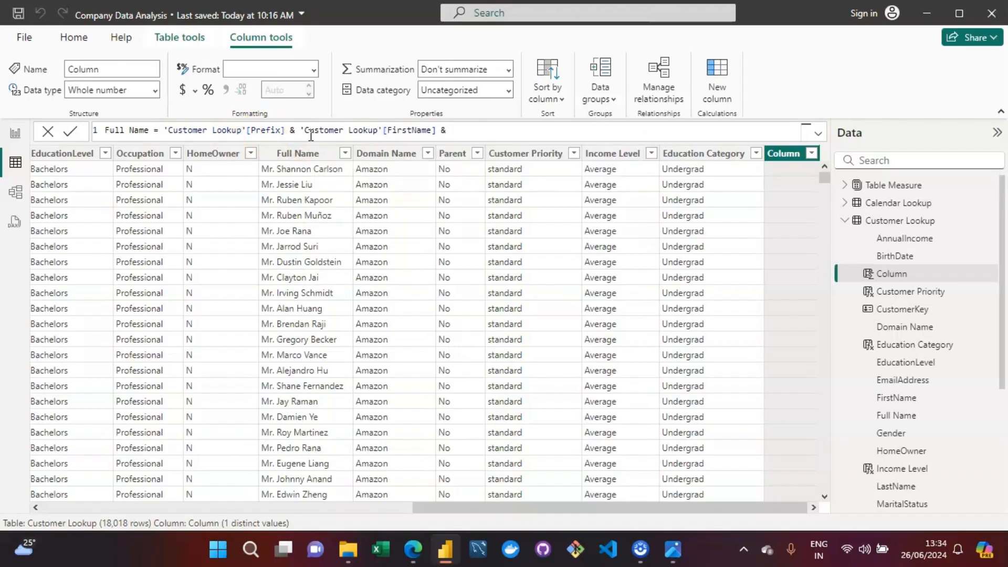
{"action": "type", "text": "& last"}
{"action": "key", "text": "Up"}
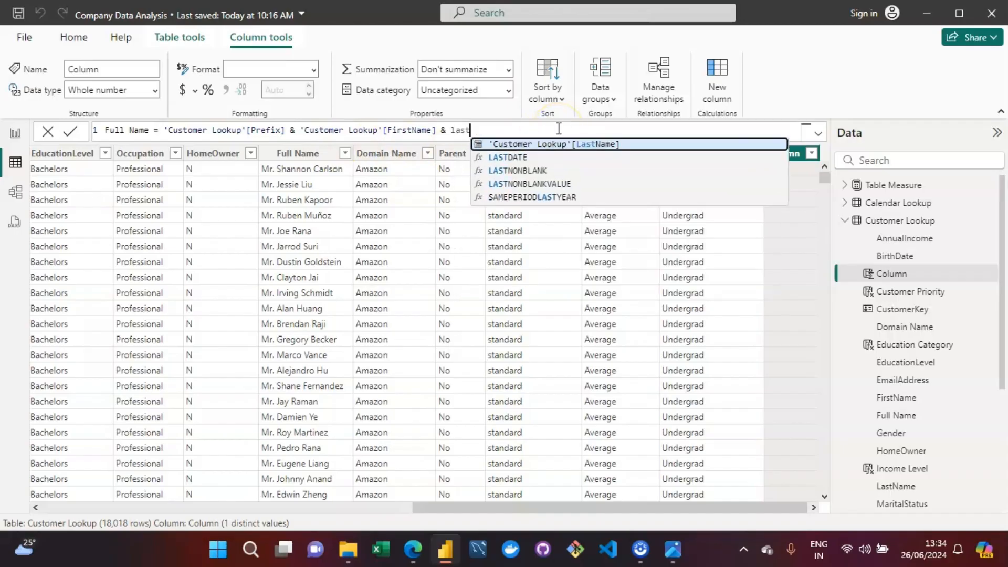
{"action": "key", "text": "Tab"}
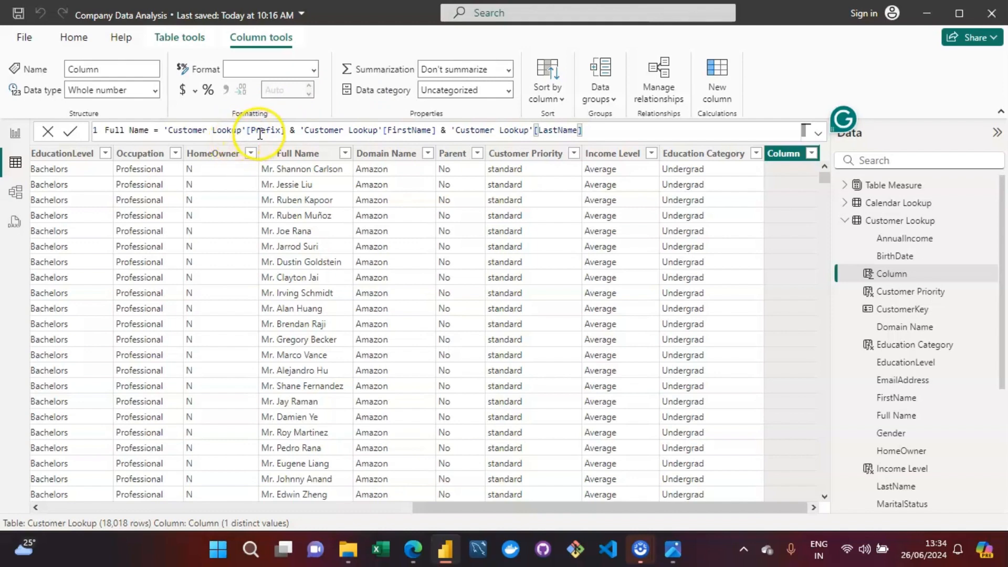
Step: Try to commit the calculated column under the name "Full Name"
{"action": "left_click", "coordinate": [619, 135]}
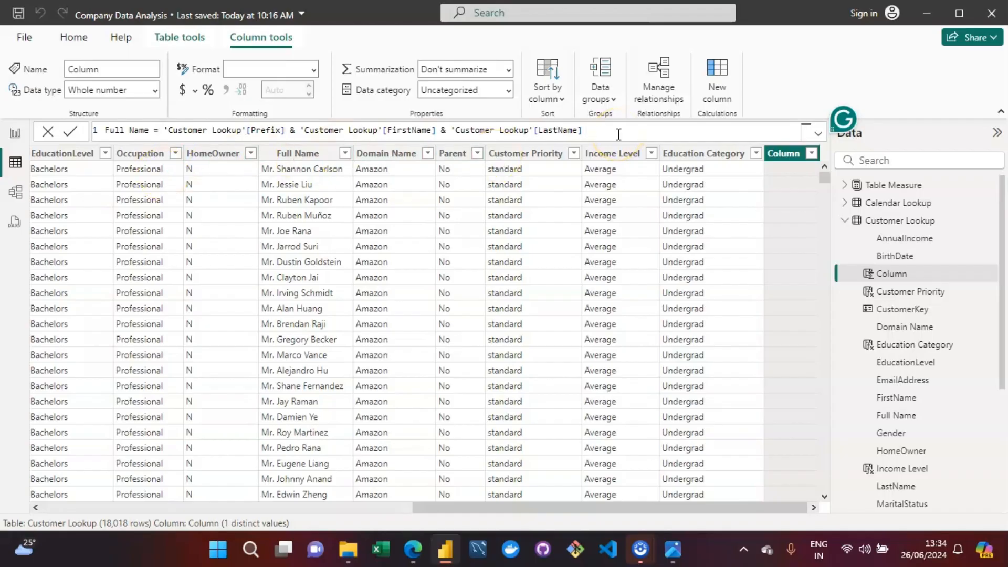
{"action": "key", "text": "Return"}
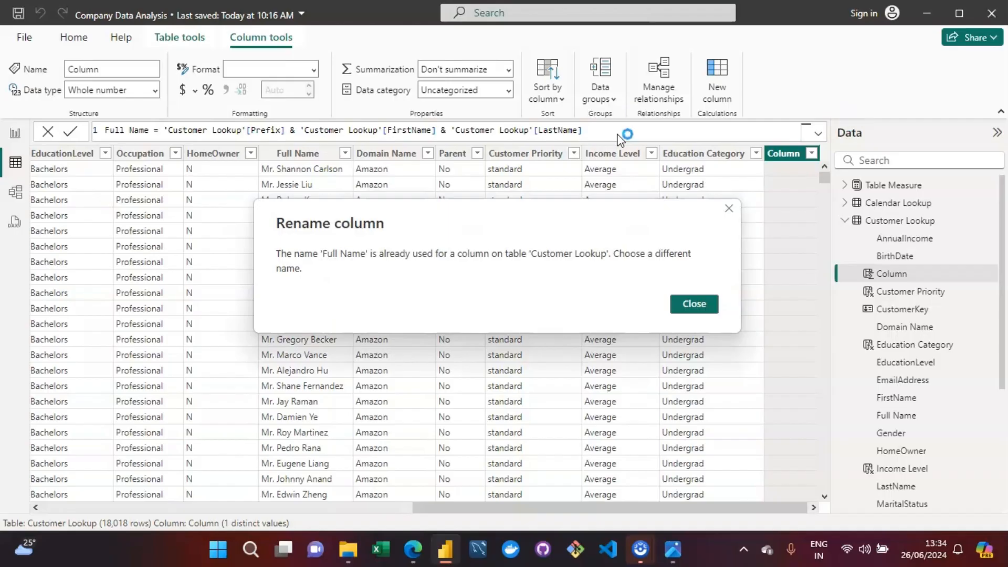
{"action": "left_click", "coordinate": [703, 309]}
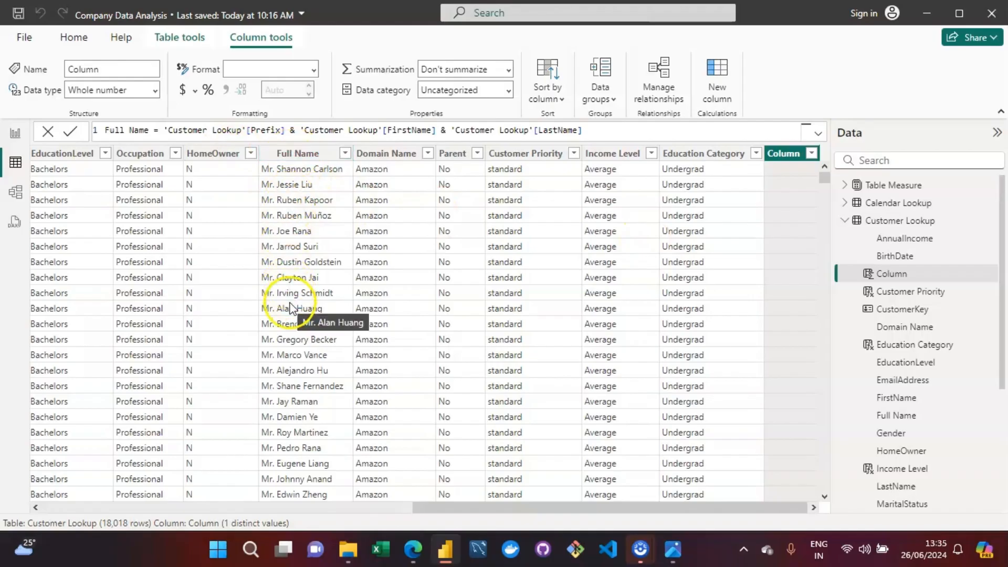
Step: Rename the calculated column "Full Name DAX" in its formula and commit it
{"action": "left_click", "coordinate": [156, 131]}
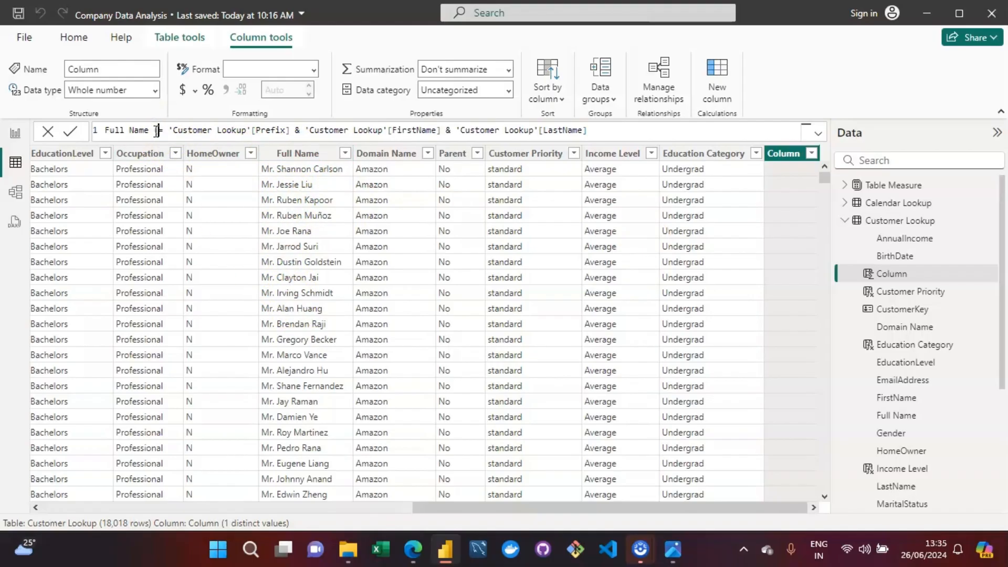
{"action": "key", "text": "BackSpace"}
{"action": "type", "text": "DAX"}
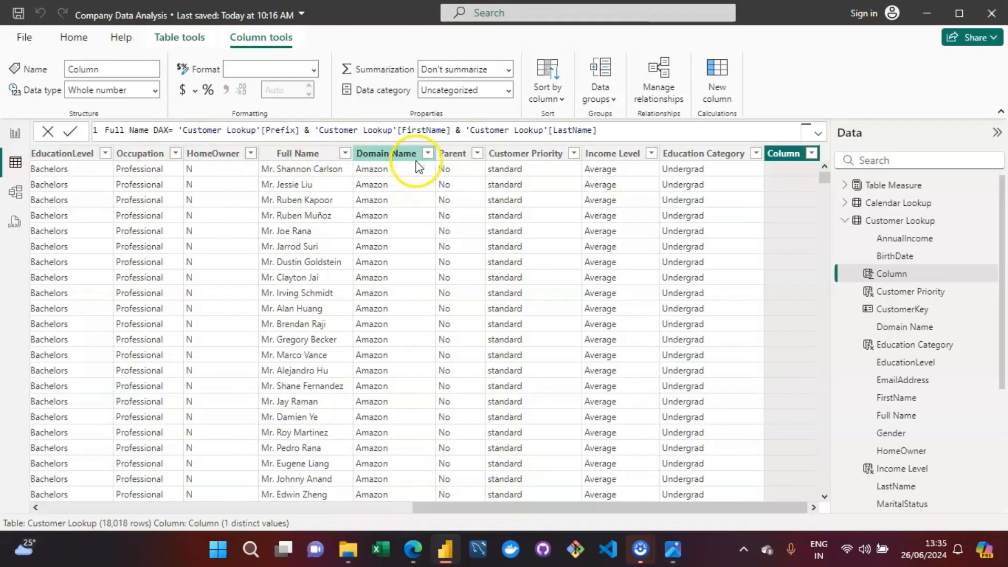
{"action": "key", "text": "Return"}
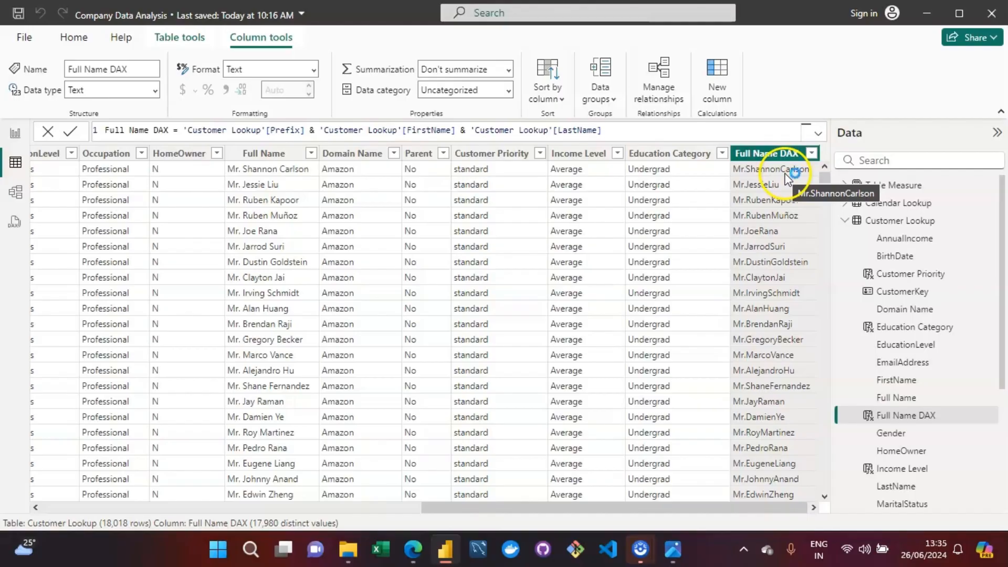
Step: Insert a " " & separator between the Prefix and FirstName references in the Full Name DAX formula
{"action": "key", "text": "Left"}
{"action": "key", "text": "Left"}
{"action": "key", "text": "Left"}
{"action": "key", "text": "Left"}
{"action": "key", "text": "Left"}
{"action": "key", "text": "Left"}
{"action": "key", "text": "Left"}
{"action": "key", "text": "Left"}
{"action": "key", "text": "Left"}
{"action": "key", "text": "Left"}
{"action": "key", "text": "Left"}
{"action": "key", "text": "Left"}
{"action": "key", "text": "Left"}
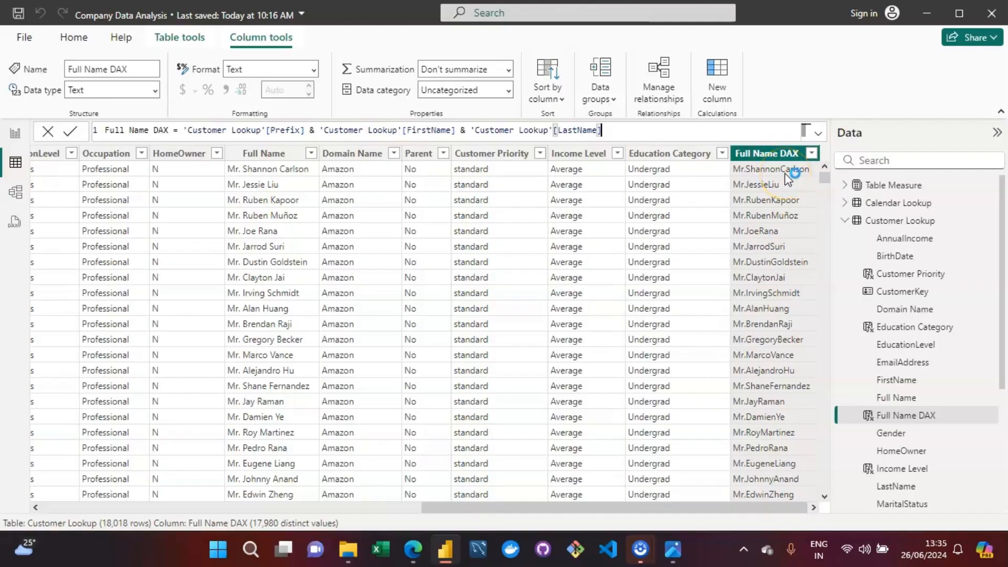
{"action": "key", "text": "ctrl+Left"}
{"action": "key", "text": "ctrl+Left"}
{"action": "key", "text": "Left"}
{"action": "key", "text": "Left"}
{"action": "key", "text": "Left"}
{"action": "key", "text": "Left"}
{"action": "key", "text": "Left"}
{"action": "key", "text": "Left"}
{"action": "key", "text": "Left"}
{"action": "key", "text": "Left"}
{"action": "key", "text": "Left"}
{"action": "key", "text": "Left"}
{"action": "key", "text": "Left"}
{"action": "key", "text": "Left"}
{"action": "key", "text": "Left"}
{"action": "key", "text": "Left"}
{"action": "key", "text": "Left"}
{"action": "key", "text": "Left"}
{"action": "key", "text": "Left"}
{"action": "key", "text": "Left"}
{"action": "key", "text": "Left"}
{"action": "key", "text": "Left"}
{"action": "key", "text": "Right"}
{"action": "key", "text": "Right"}
{"action": "key", "text": "Right"}
{"action": "key", "text": "Right"}
{"action": "type", "text": "\" \""}
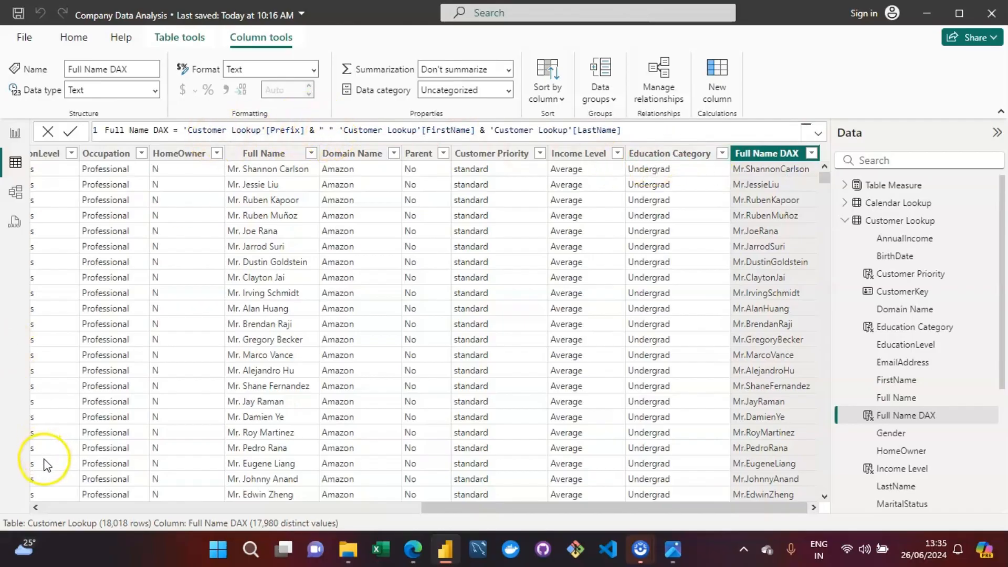
{"action": "left_click", "coordinate": [336, 130]}
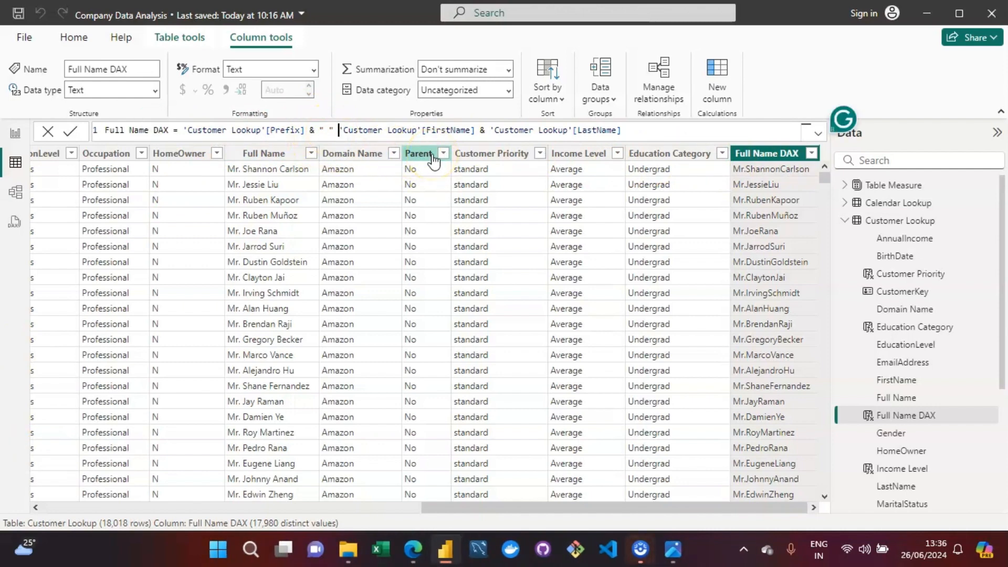
{"action": "type", "text": "&"}
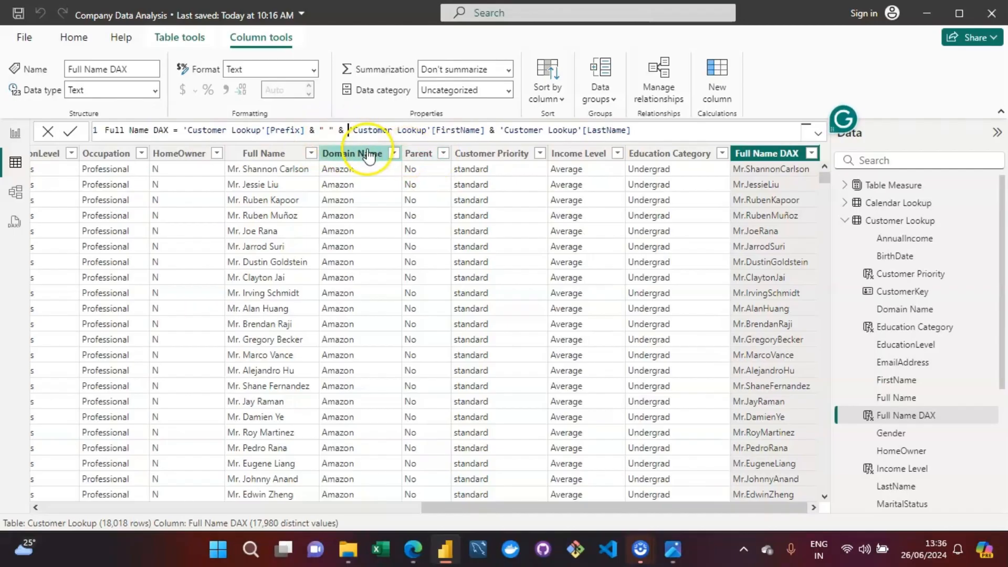
Step: Insert a " " & separator between the FirstName and LastName references in the Full Name DAX formula and commit it
{"action": "left_click", "coordinate": [498, 131]}
{"action": "type", "text": "\""}
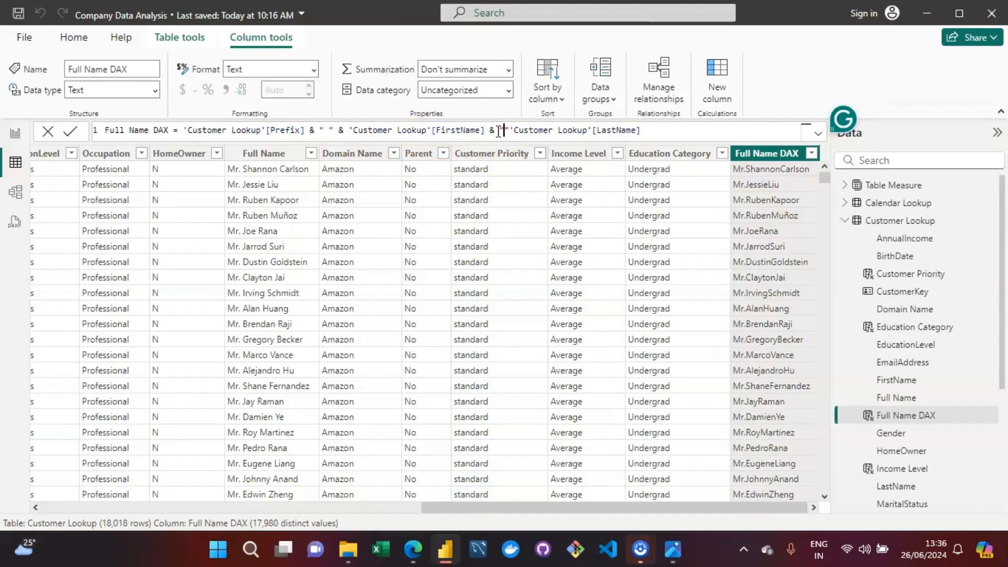
{"action": "type", "text": " \" "}
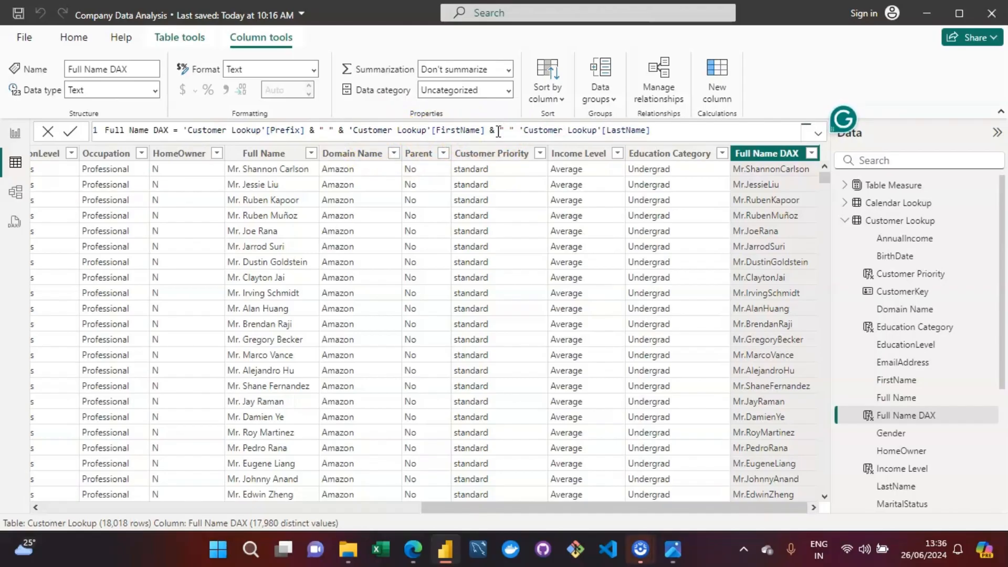
{"action": "type", "text": "&"}
{"action": "left_click", "coordinate": [584, 128]}
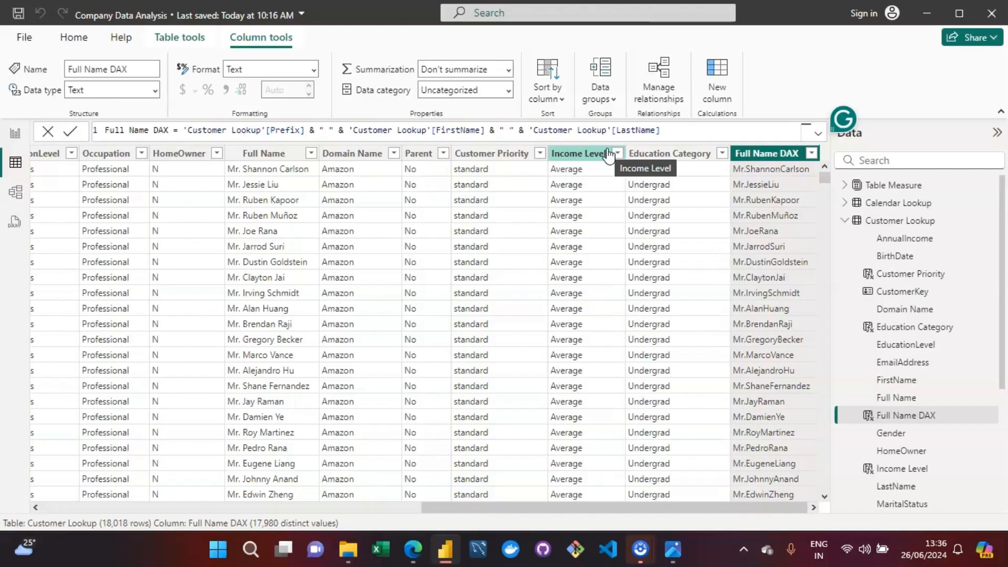
{"action": "left_click", "coordinate": [666, 131]}
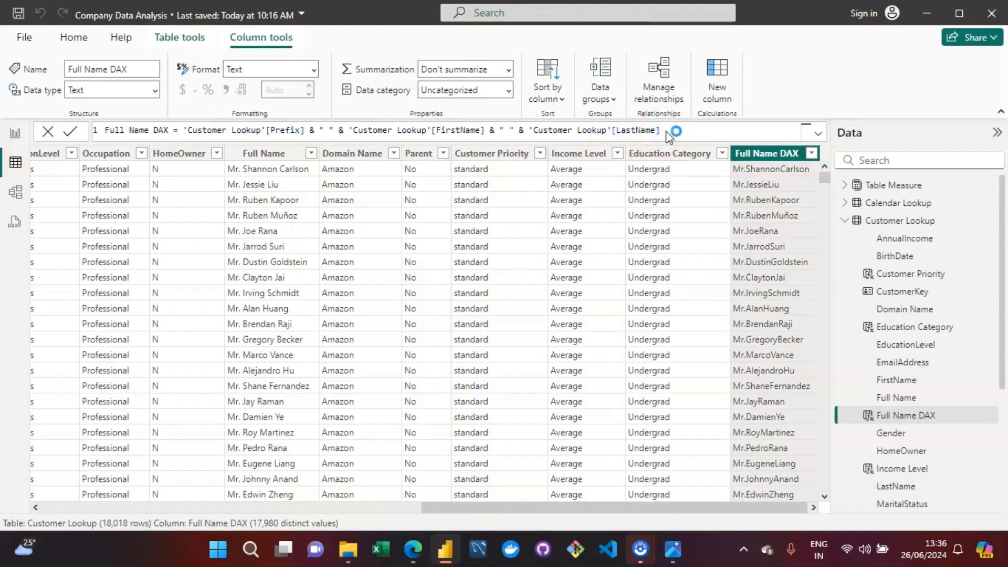
{"action": "left_click", "coordinate": [798, 184]}
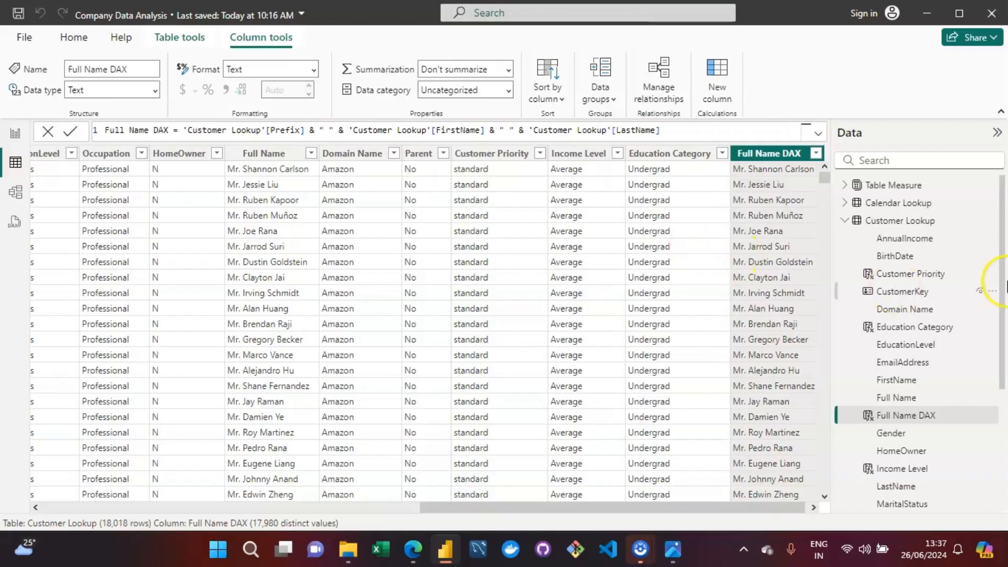
Step: Collapse the Customer Lookup fields, show the Calendar Lookup table and select its Month Name column
{"action": "left_click", "coordinate": [844, 220]}
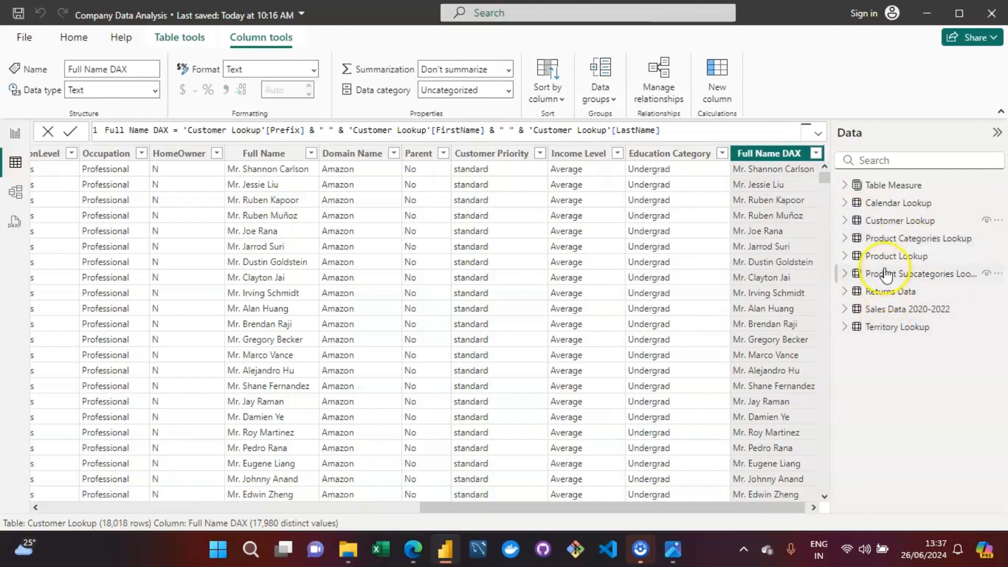
{"action": "left_click", "coordinate": [900, 204]}
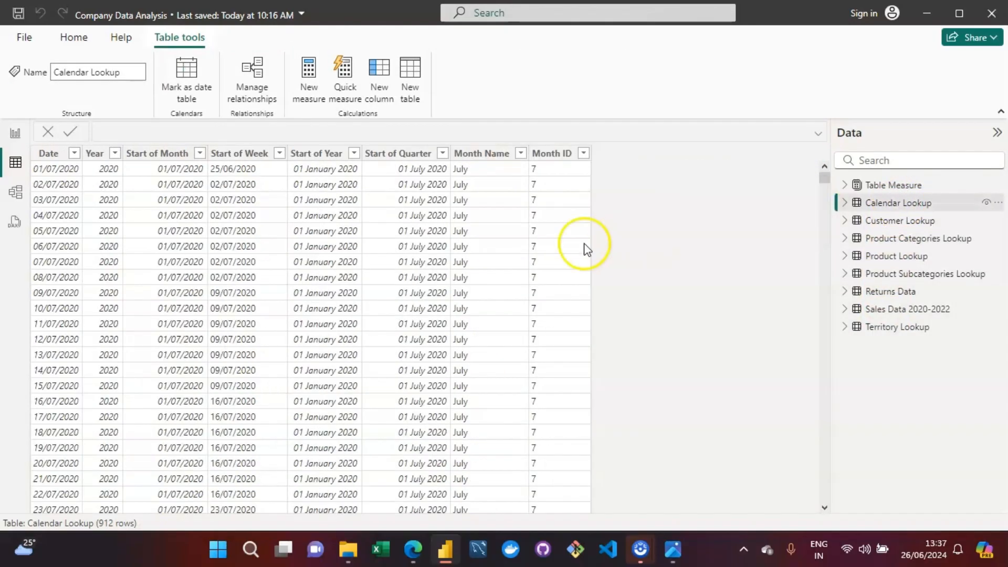
{"action": "left_click", "coordinate": [482, 158]}
{"action": "left_click", "coordinate": [467, 188]}
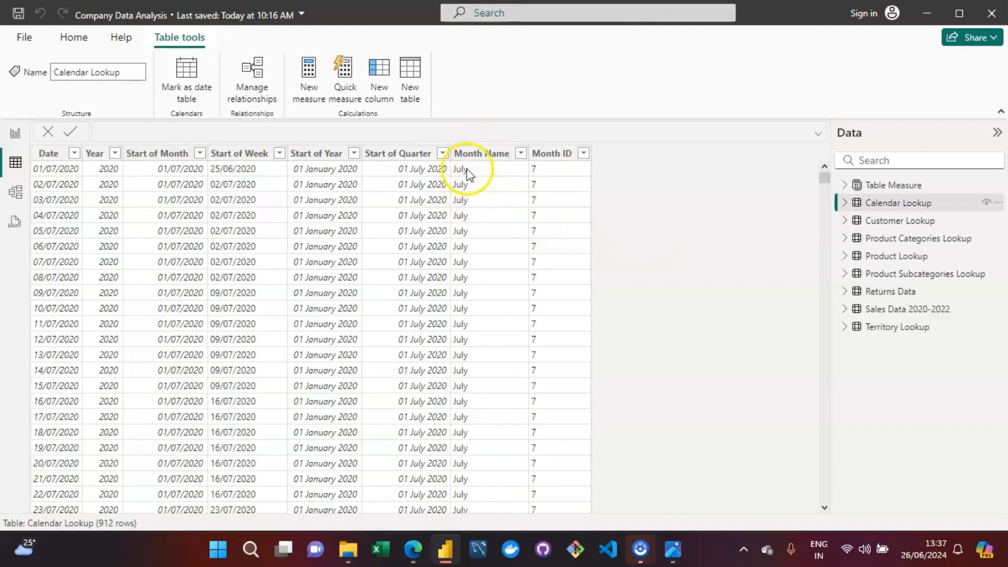
{"action": "left_click", "coordinate": [483, 155]}
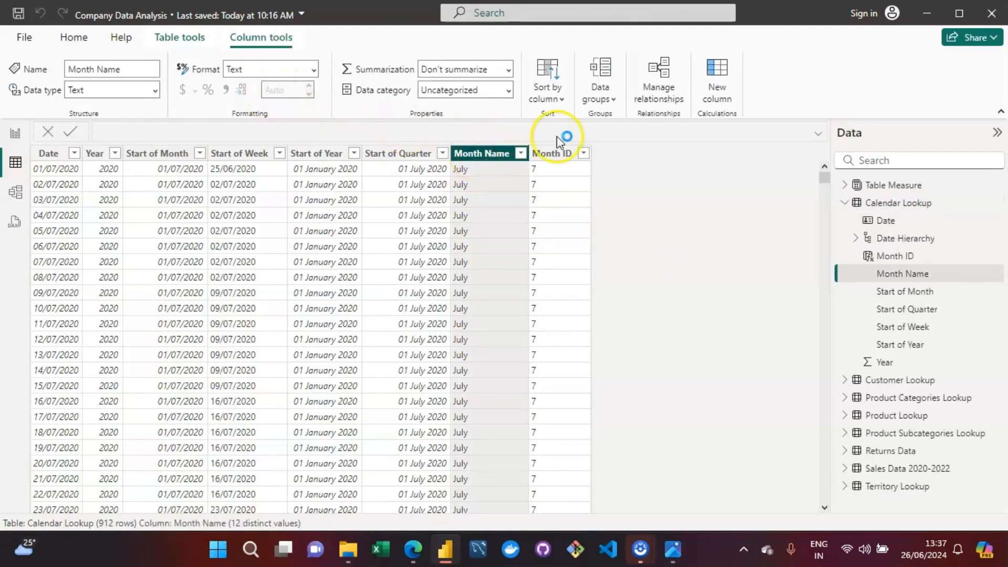
Step: Add a calculated column to Calendar Lookup and name it "Short Month" in its formula
{"action": "left_click", "coordinate": [715, 99]}
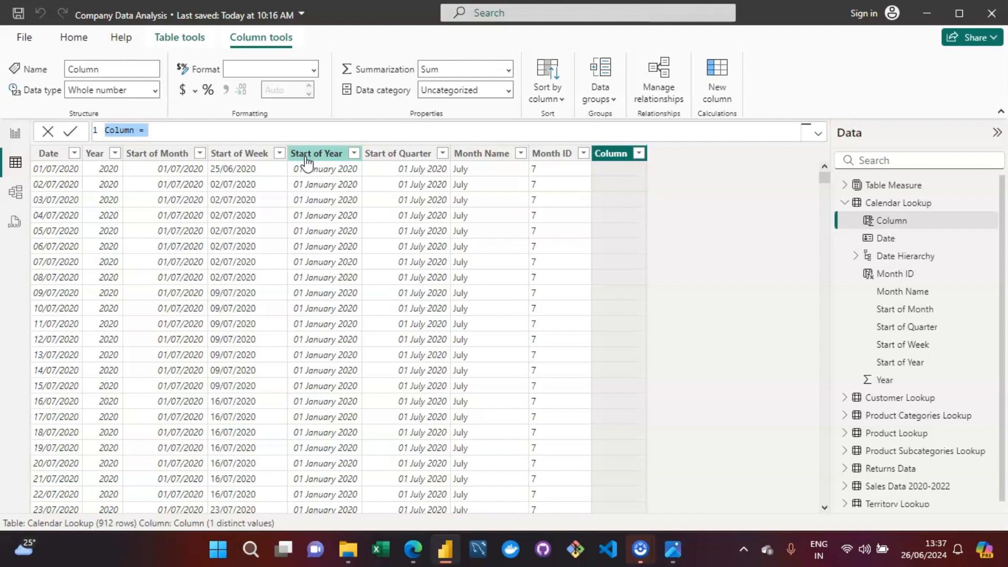
{"action": "type", "text": "Colu"}
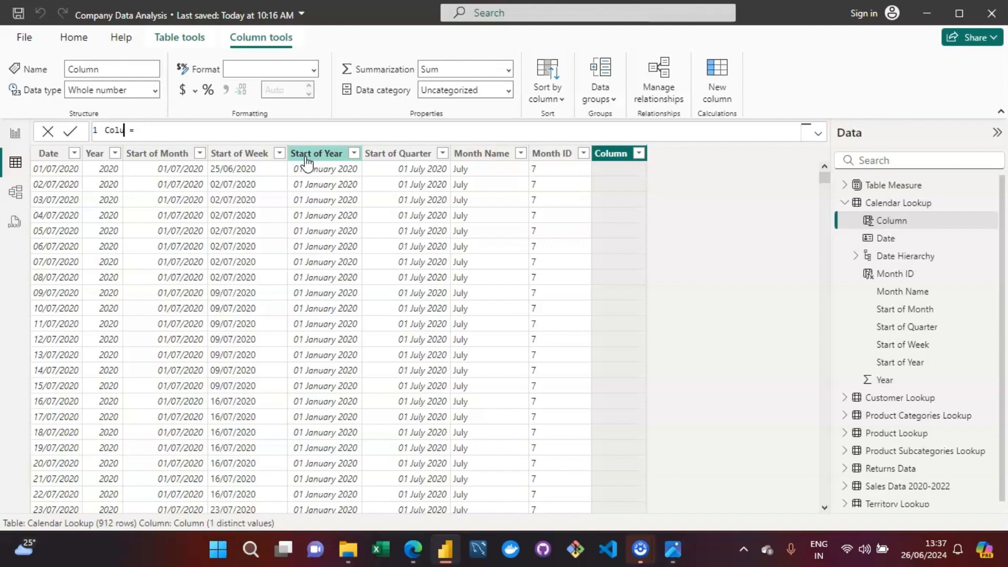
{"action": "key", "text": "BackSpace"}
{"action": "key", "text": "BackSpace"}
{"action": "key", "text": "BackSpace"}
{"action": "key", "text": "BackSpace"}
{"action": "type", "text": "Short "}
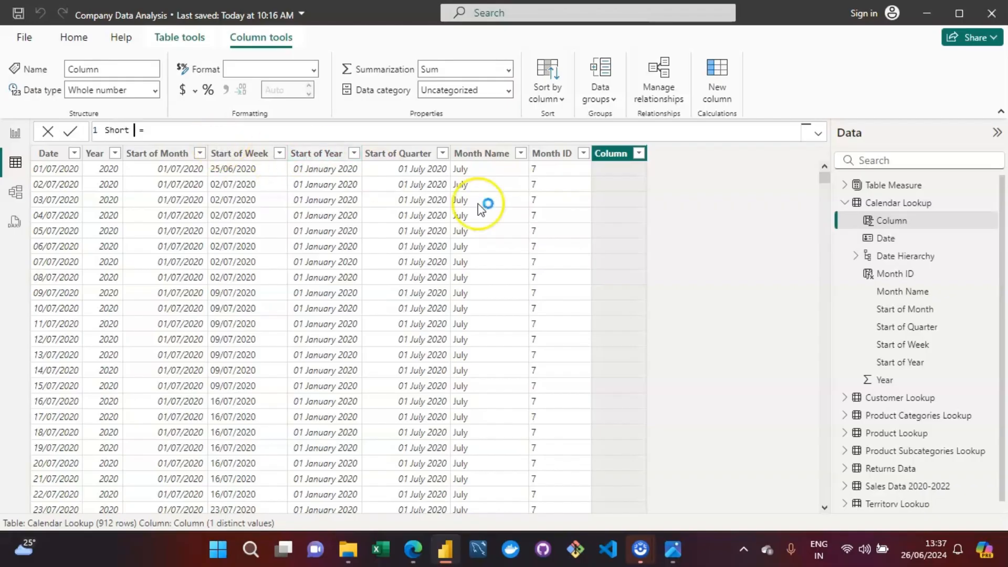
{"action": "type", "text": "Dat"}
{"action": "key", "text": "BackSpace"}
{"action": "key", "text": "BackSpace"}
{"action": "key", "text": "BackSpace"}
{"action": "type", "text": "Month"}
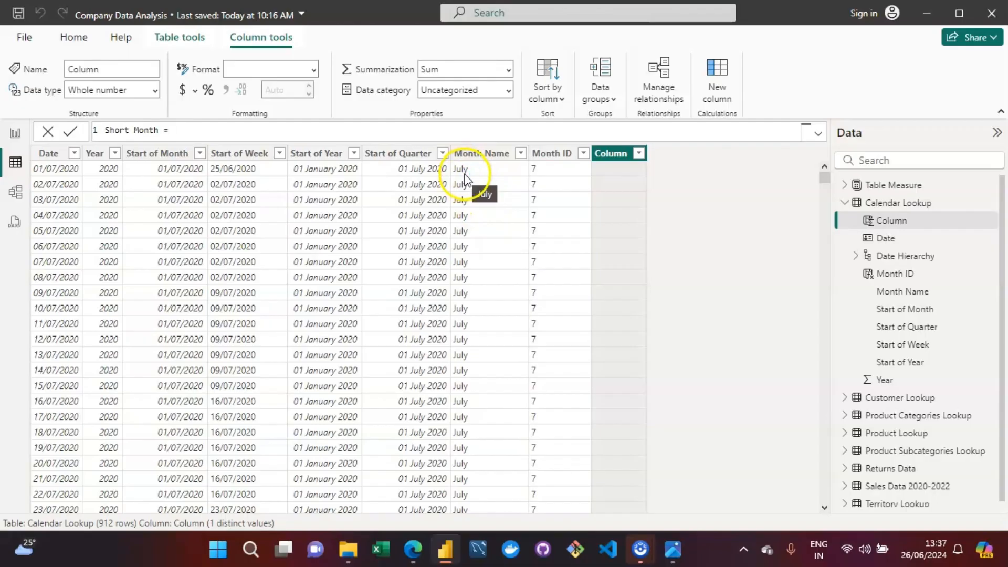
{"action": "type", "text": " = LEFT"}
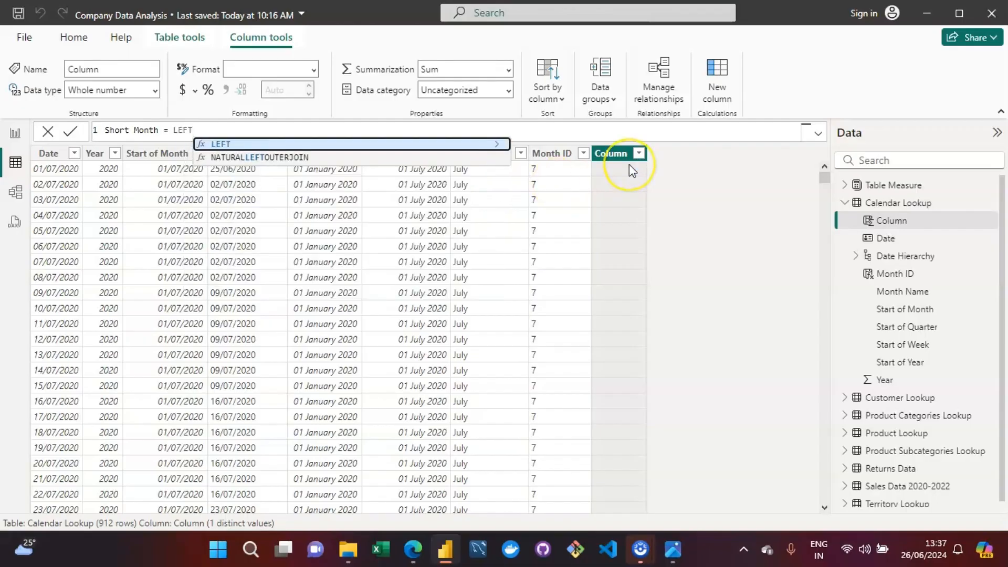
{"action": "type", "text": "("}
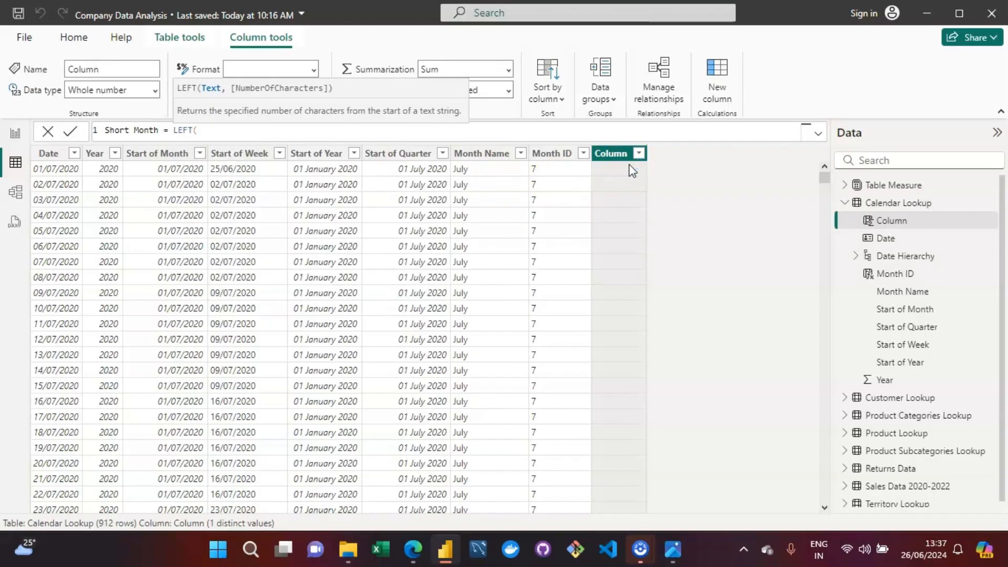
{"action": "type", "text": "month"}
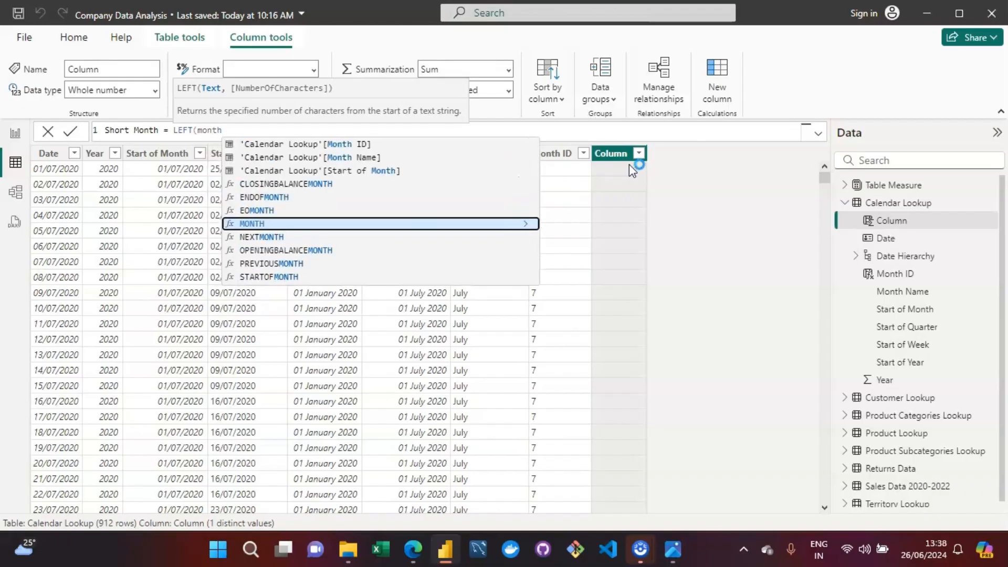
Step: Start the Short Month formula with the LEFT function, using 'Calendar Lookup'[Month Name] as its text argument
{"action": "key", "text": "Up"}
{"action": "key", "text": "Up"}
{"action": "key", "text": "Up"}
{"action": "key", "text": "Up"}
{"action": "key", "text": "Up"}
{"action": "key", "text": "Tab"}
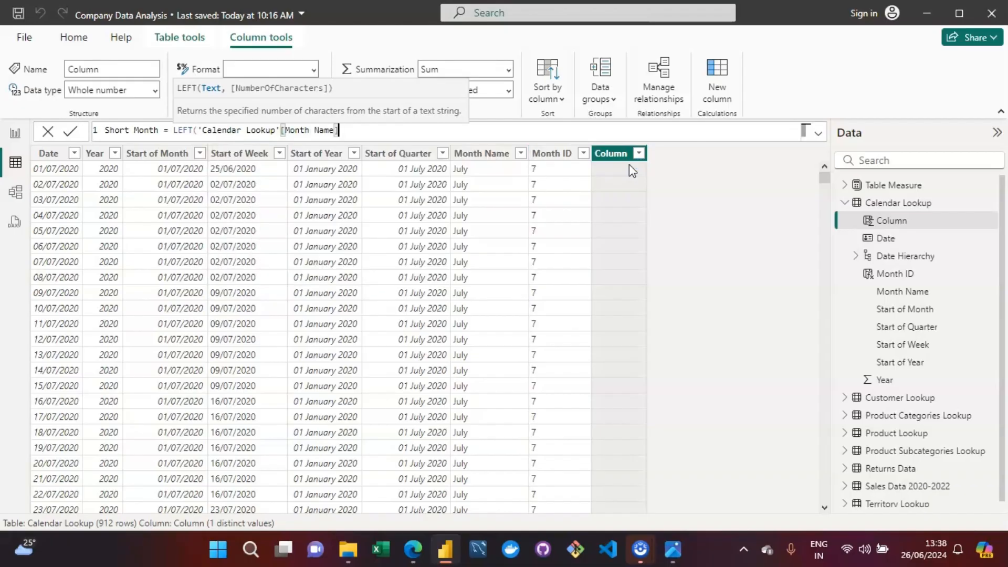
Step: Complete and commit the LEFT formula with 3 as the number of characters, and check the Short Month column's distinct values
{"action": "type", "text": ",3"}
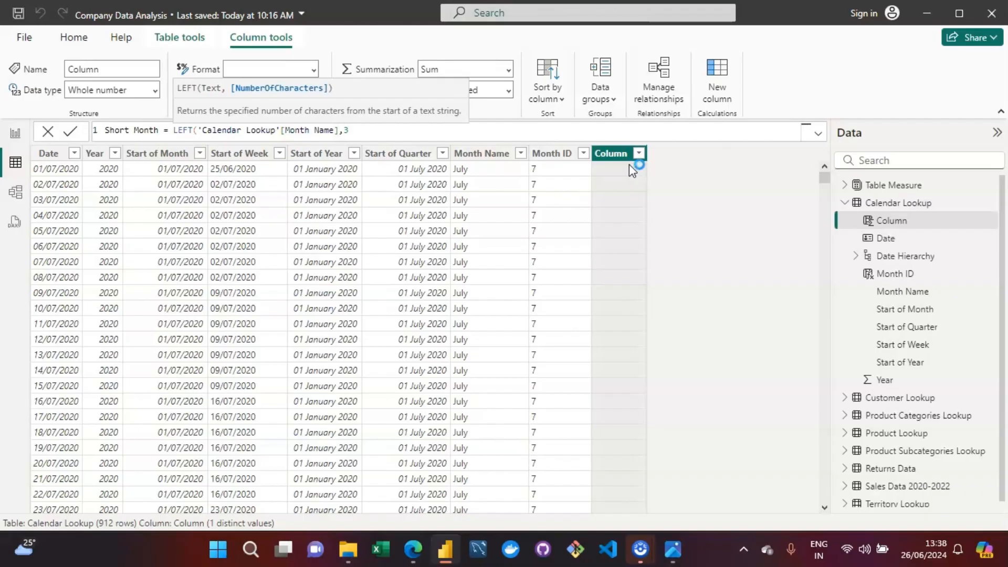
{"action": "type", "text": ")"}
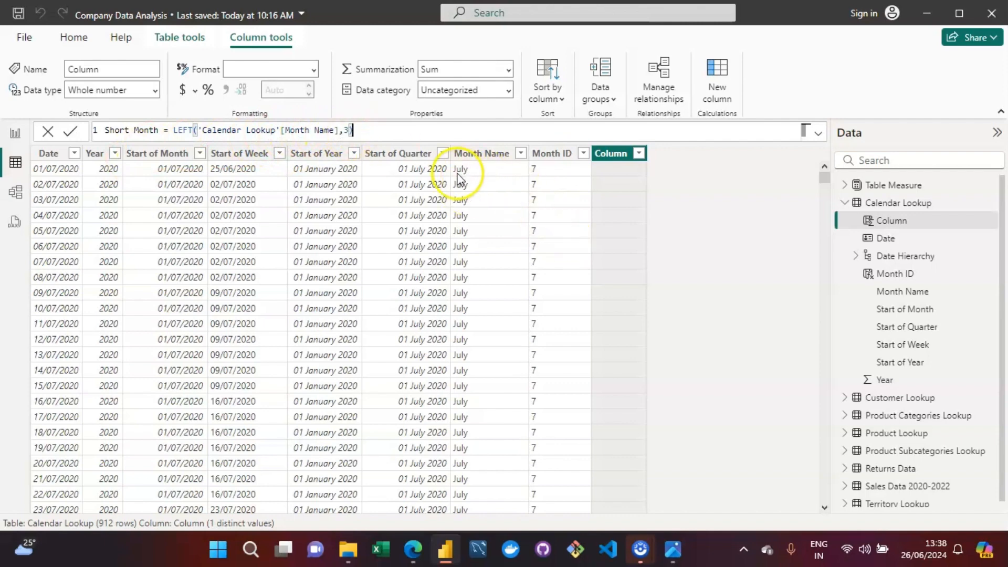
{"action": "key", "text": "Return"}
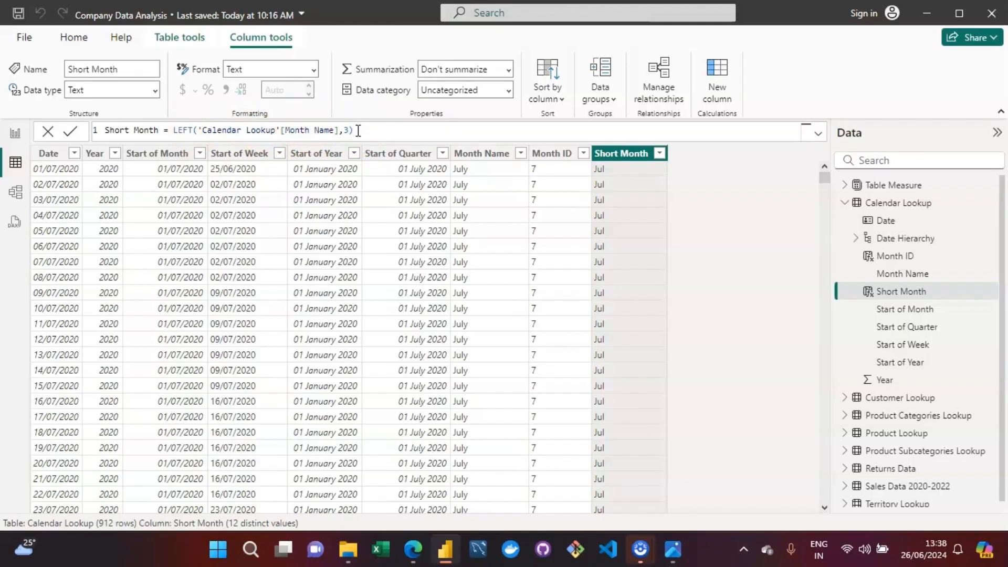
{"action": "left_click", "coordinate": [659, 153]}
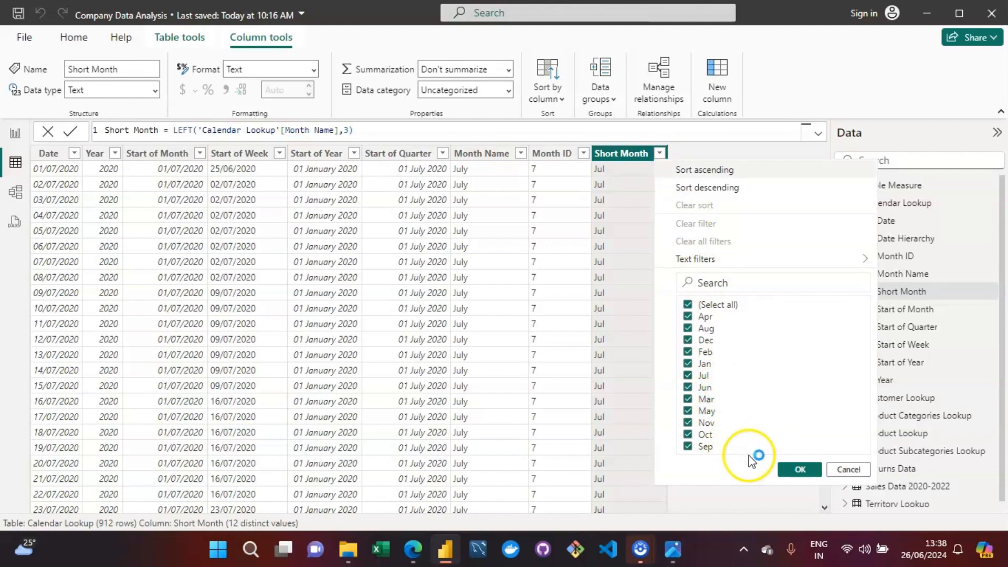
{"action": "left_click", "coordinate": [800, 471]}
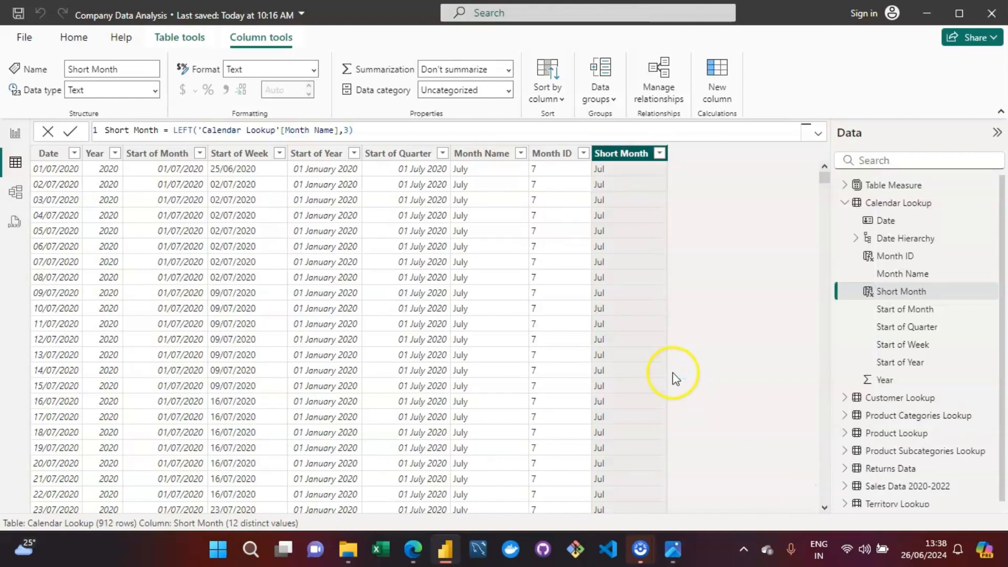
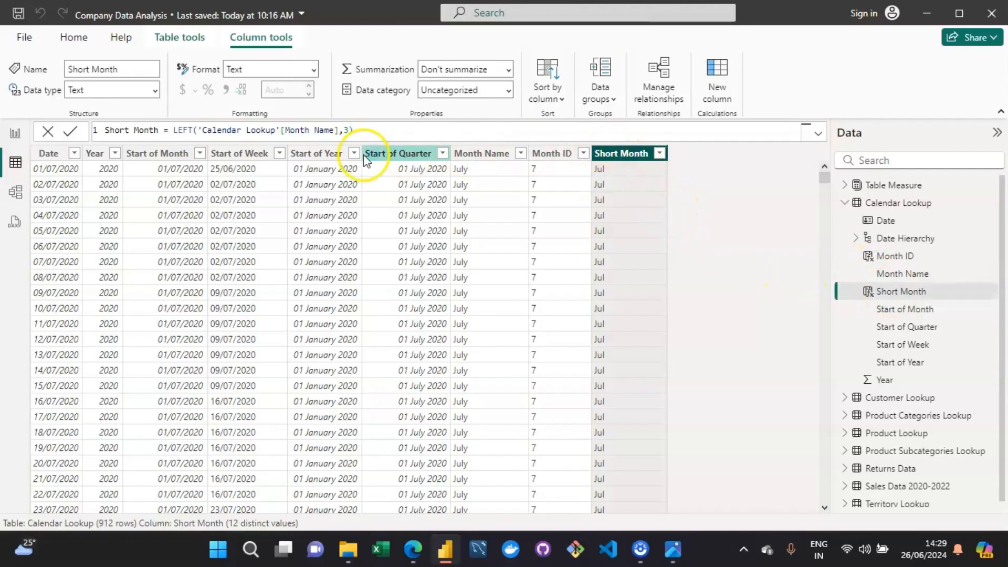
Step: Delete the Short Month column from Calendar Lookup and confirm the deletion
{"action": "right_click", "coordinate": [606, 157]}
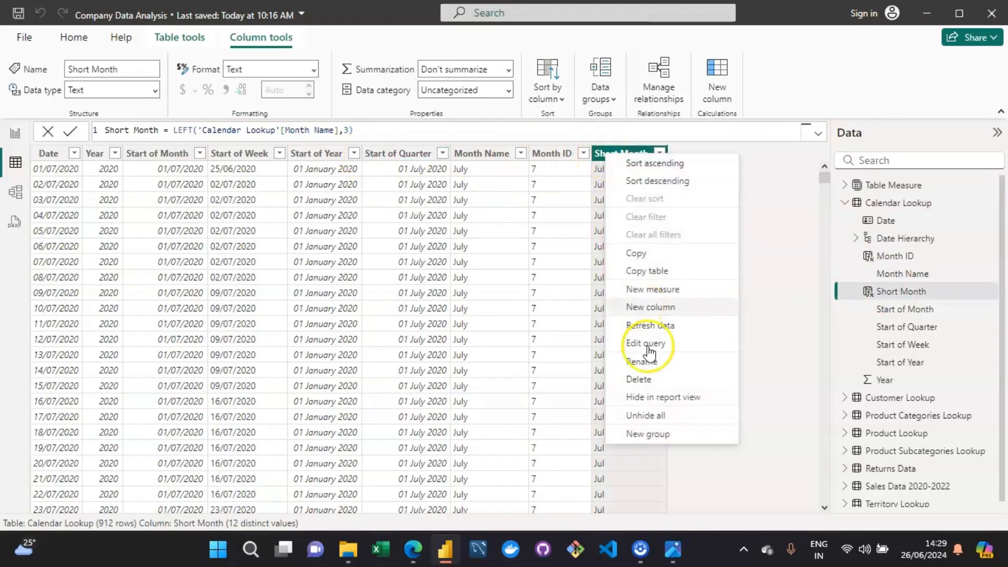
{"action": "left_click", "coordinate": [653, 378]}
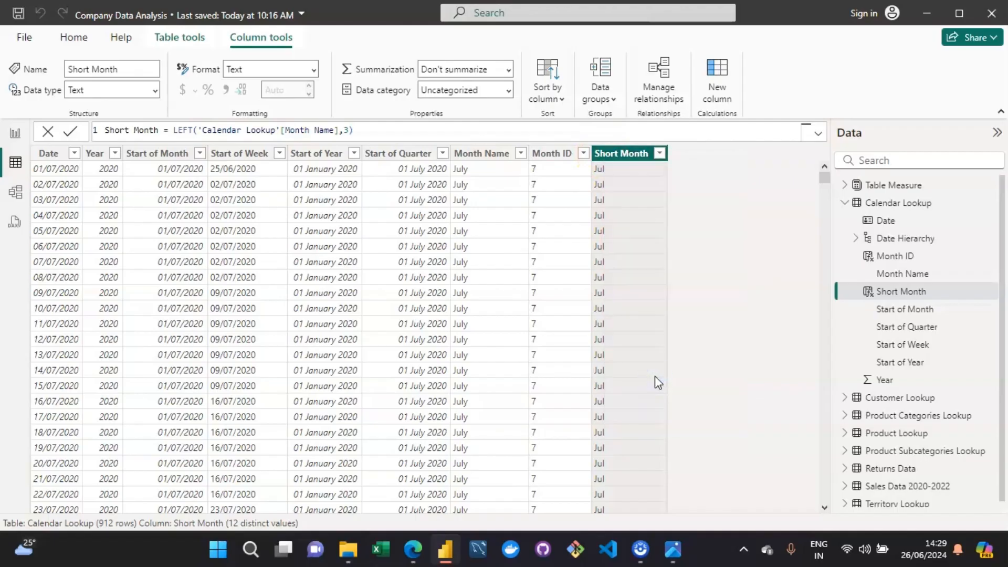
{"action": "left_click", "coordinate": [589, 309]}
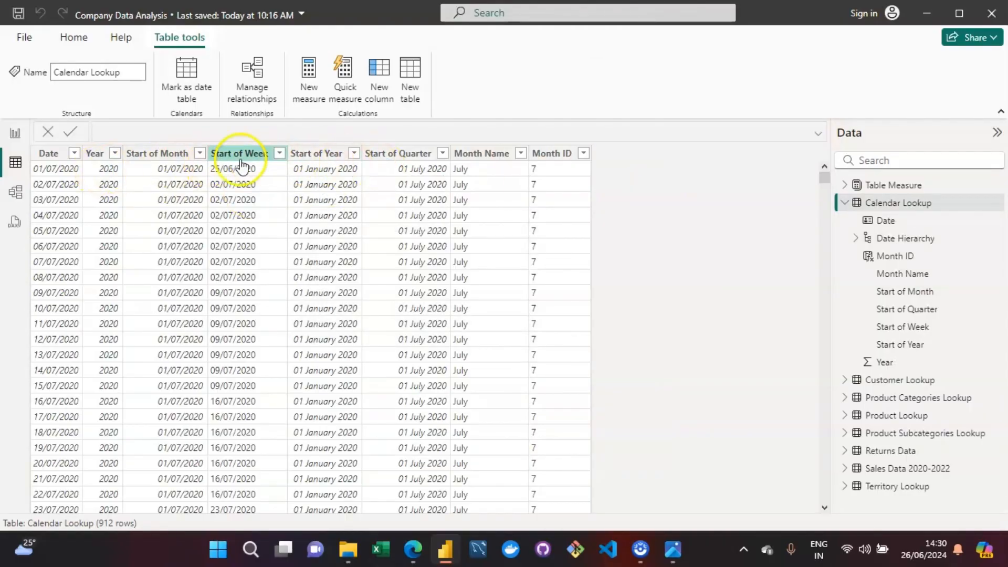
Step: Select the Month Name column and add a new calculated column to Calendar Lookup
{"action": "left_click", "coordinate": [492, 154]}
{"action": "right_click", "coordinate": [494, 160]}
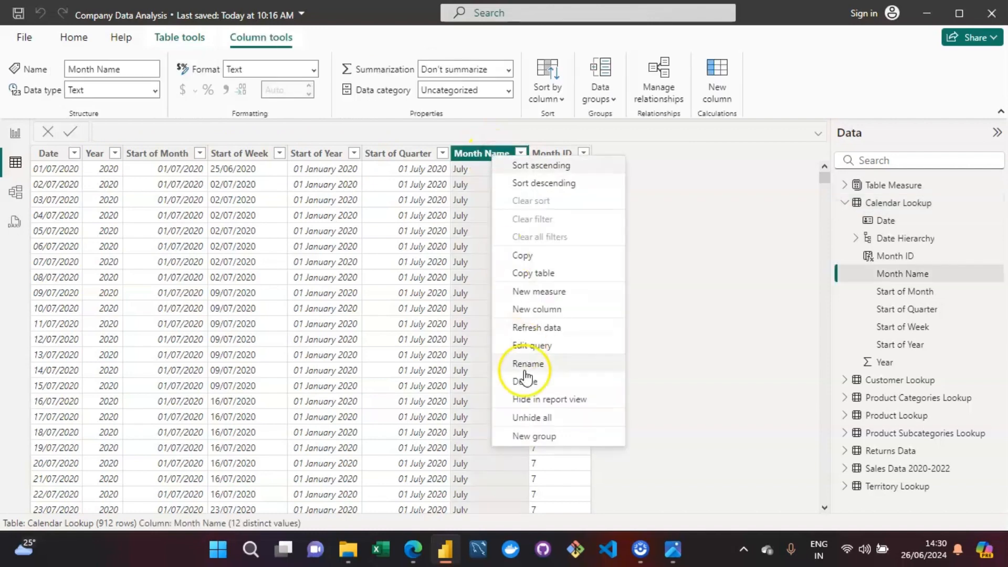
{"action": "left_click", "coordinate": [544, 312]}
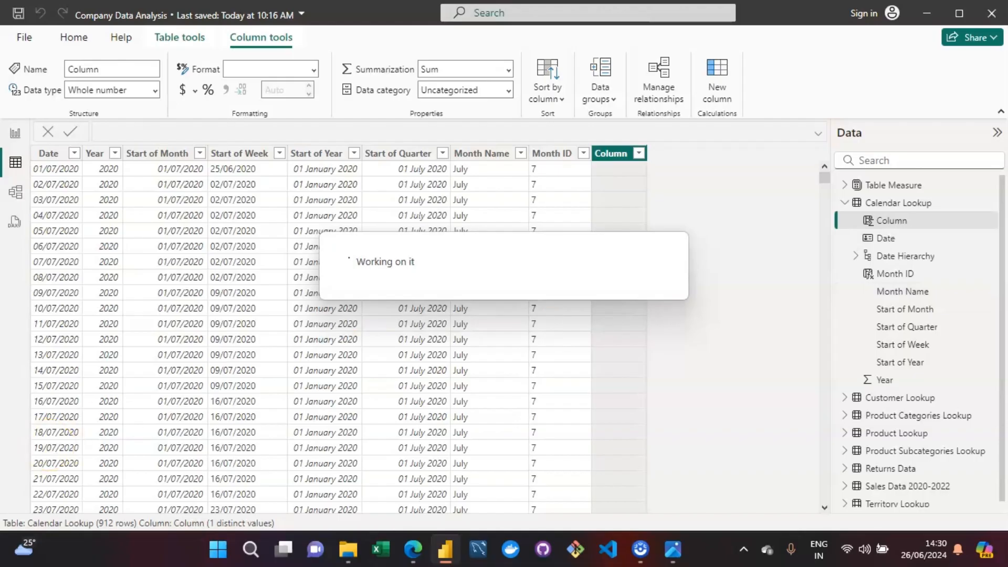
Step: Replace the default column name in the formula with "Month Short", checking the assignment image for the required name
{"action": "left_click", "coordinate": [135, 131]}
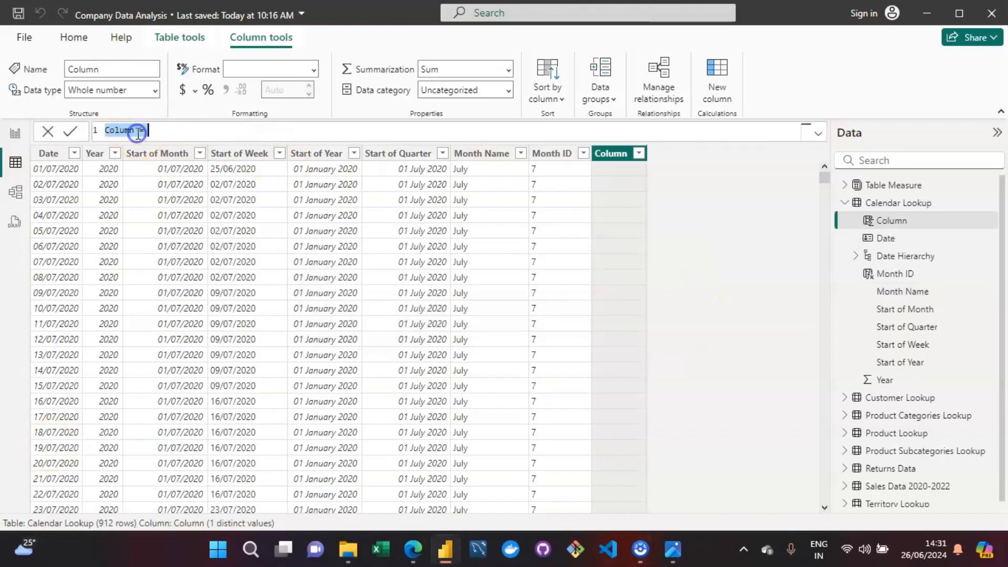
{"action": "key", "text": "Right"}
{"action": "key", "text": "Right"}
{"action": "key", "text": "Right"}
{"action": "key", "text": "Right"}
{"action": "key", "text": "Right"}
{"action": "key", "text": "Right"}
{"action": "key", "text": "BackSpace"}
{"action": "key", "text": "BackSpace"}
{"action": "key", "text": "BackSpace"}
{"action": "key", "text": "BackSpace"}
{"action": "key", "text": "BackSpace"}
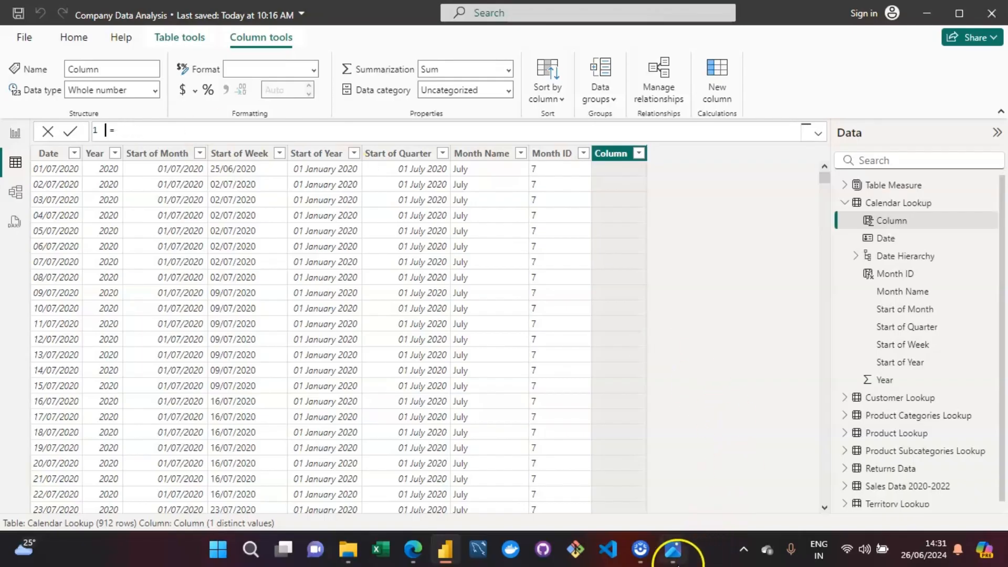
{"action": "left_click", "coordinate": [673, 550]}
{"action": "left_click", "coordinate": [674, 559]}
{"action": "key", "text": "BackSpace"}
{"action": "type", "text": "Month Short"}
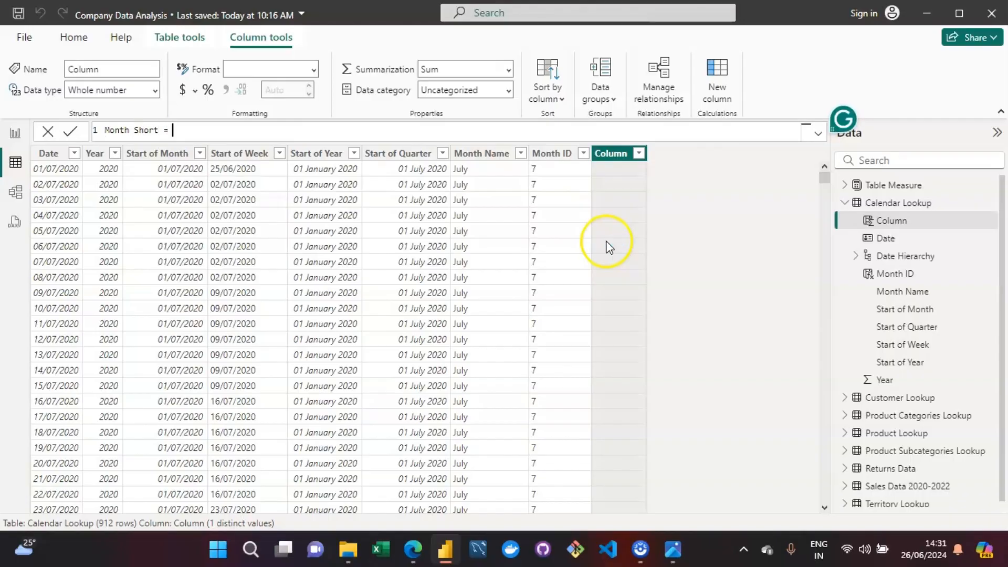
Step: Write the Month Short expression as LEFT of 'Calendar Lookup'[Month Name] with 3 characters
{"action": "type", "text": "LE"}
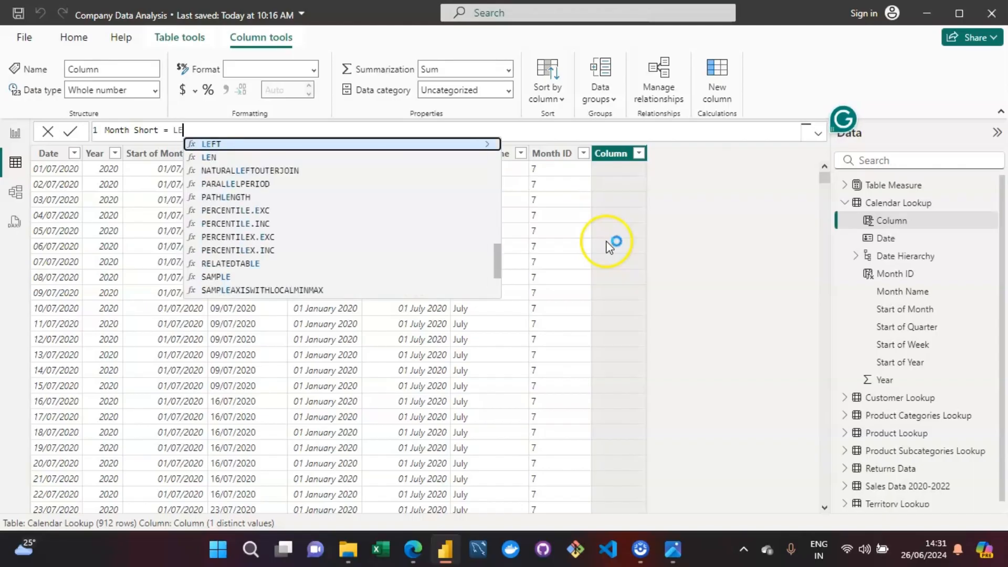
{"action": "type", "text": "FT("}
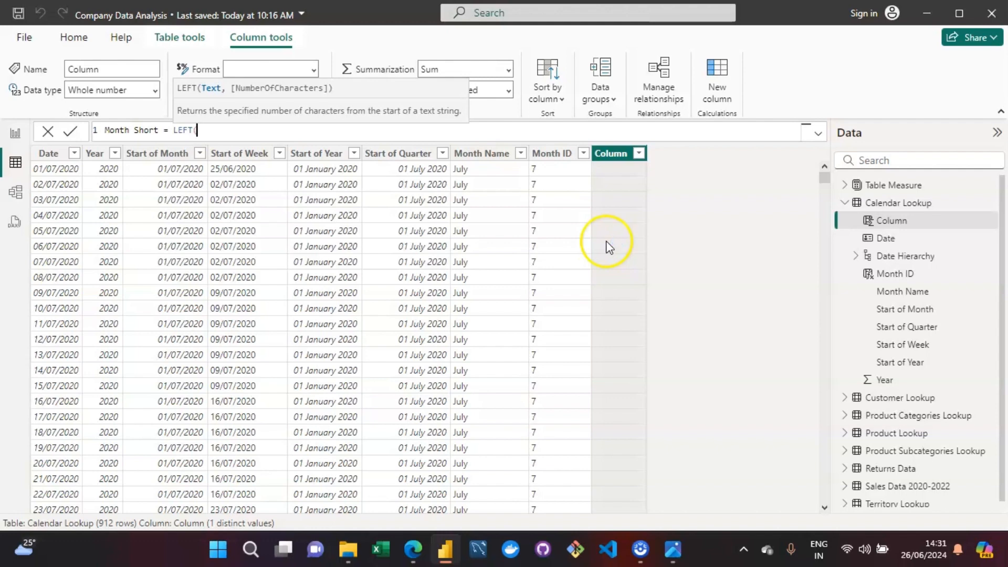
{"action": "type", "text": "Mon"}
{"action": "key", "text": "Up"}
{"action": "key", "text": "Up"}
{"action": "key", "text": "Up"}
{"action": "key", "text": "Up"}
{"action": "key", "text": "Up"}
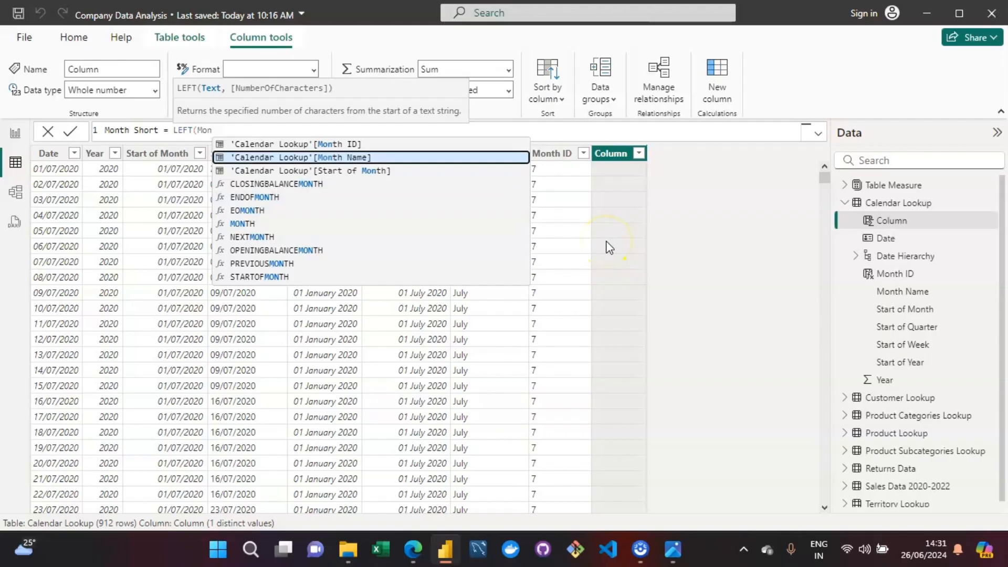
{"action": "key", "text": "Tab"}
{"action": "type", "text": ","}
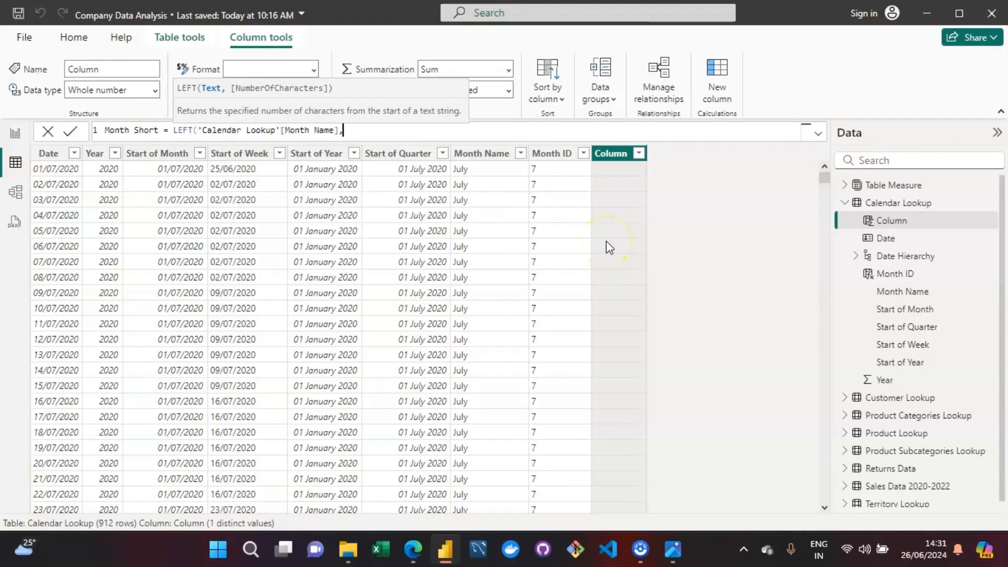
{"action": "type", "text": "3)"}
{"action": "key", "text": "Return"}
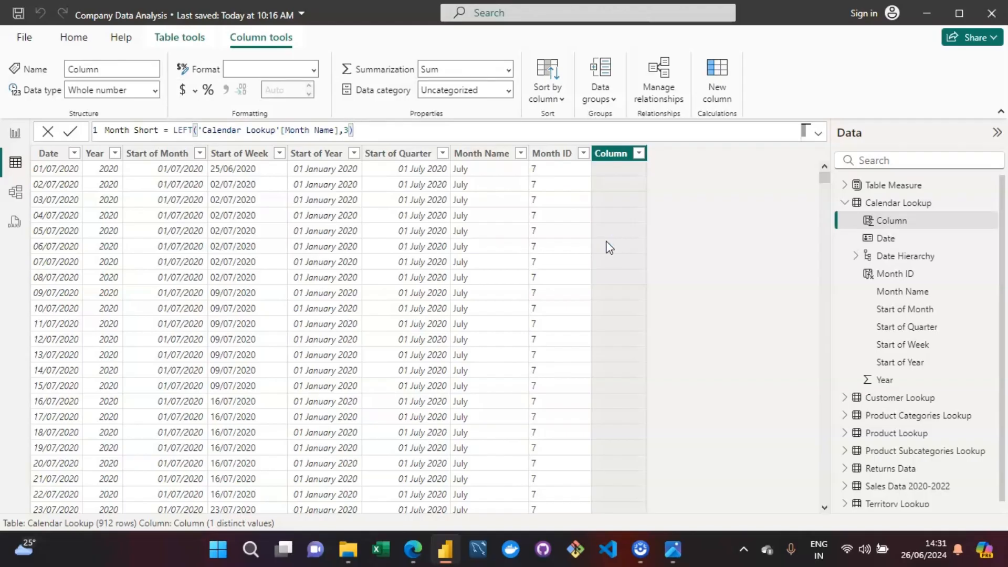
Step: Wrap the LEFT expression of Month Short in an UPPER function and close its parenthesis
{"action": "key", "text": "Left"}
{"action": "key", "text": "Left"}
{"action": "key", "text": "Left"}
{"action": "key", "text": "Left"}
{"action": "key", "text": "Left"}
{"action": "key", "text": "Left"}
{"action": "key", "text": "Left"}
{"action": "key", "text": "Left"}
{"action": "key", "text": "Left"}
{"action": "key", "text": "Left"}
{"action": "key", "text": "Left"}
{"action": "key", "text": "Left"}
{"action": "key", "text": "Left"}
{"action": "key", "text": "Left"}
{"action": "key", "text": "Left"}
{"action": "key", "text": "Left"}
{"action": "key", "text": "Left"}
{"action": "key", "text": "Left"}
{"action": "key", "text": "Left"}
{"action": "key", "text": "Left"}
{"action": "key", "text": "Left"}
{"action": "key", "text": "Left"}
{"action": "key", "text": "Left"}
{"action": "key", "text": "Left"}
{"action": "key", "text": "Left"}
{"action": "key", "text": "Left"}
{"action": "key", "text": "Left"}
{"action": "key", "text": "Left"}
{"action": "key", "text": "Left"}
{"action": "key", "text": "Left"}
{"action": "key", "text": "Left"}
{"action": "key", "text": "Left"}
{"action": "type", "text": "UPPER"}
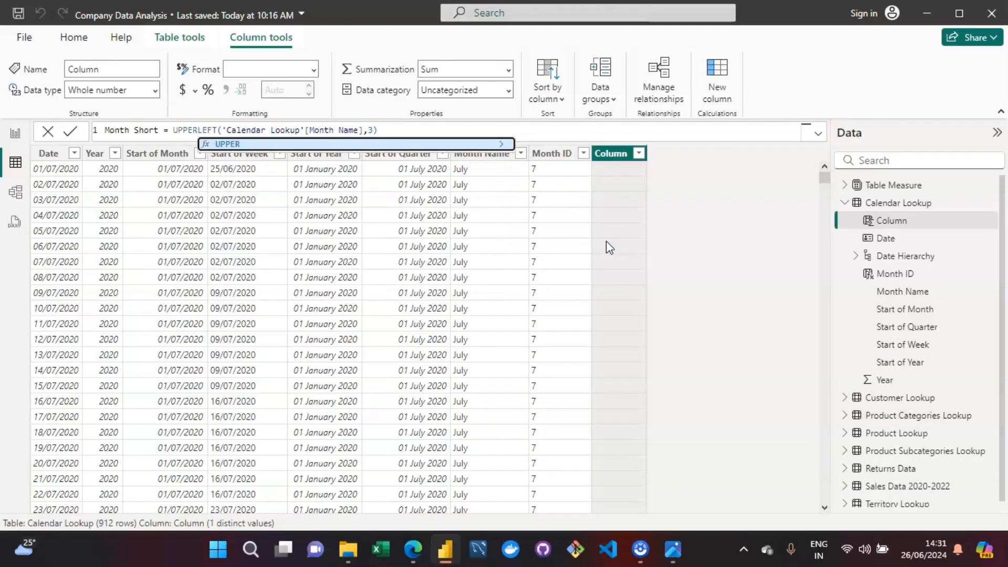
{"action": "type", "text": "("}
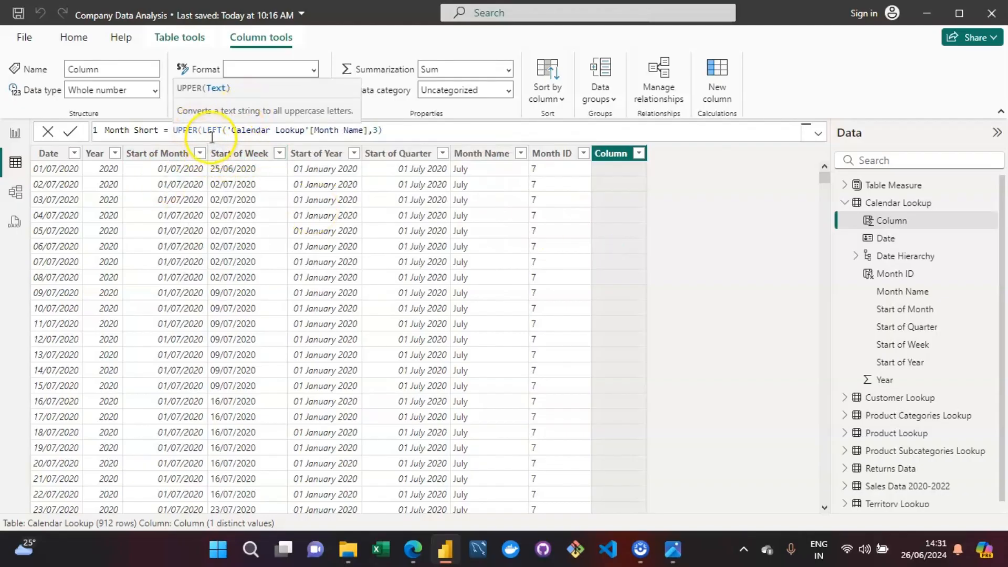
{"action": "left_click", "coordinate": [398, 136]}
{"action": "type", "text": ")"}
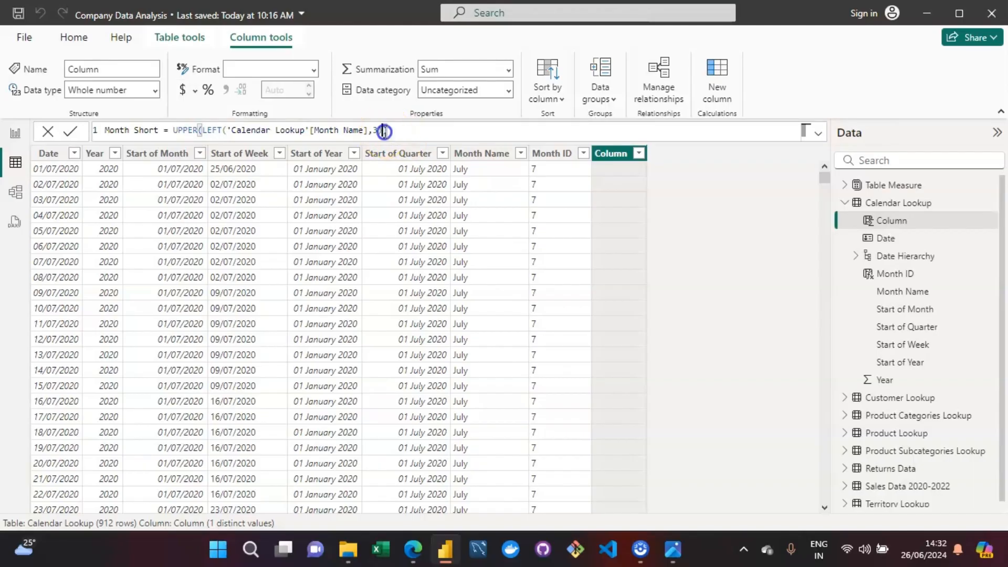
Step: Lay the Month Short formula out on three lines, with the indented LEFT call and UPPER's closing parenthesis on their own lines
{"action": "left_click", "coordinate": [205, 133]}
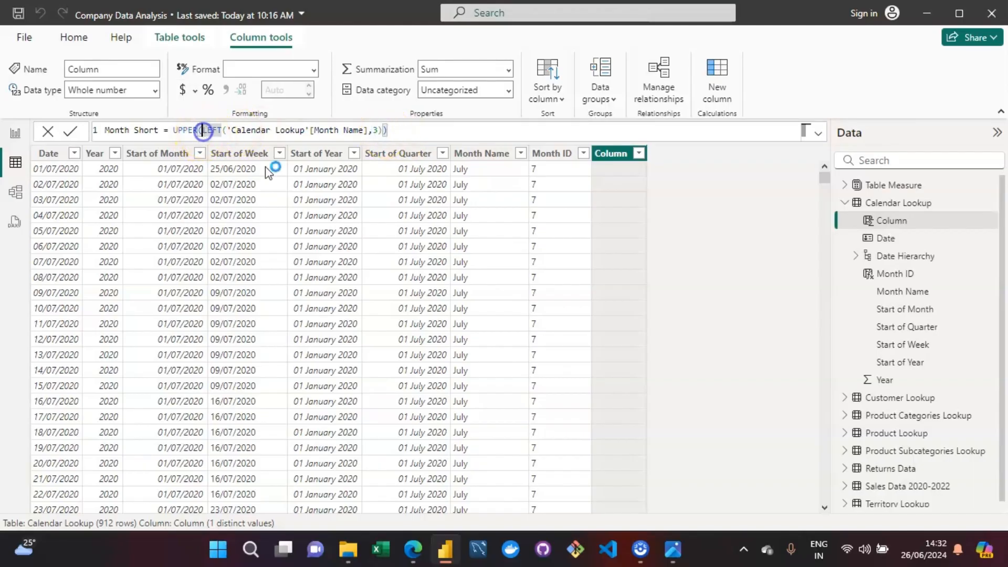
{"action": "key", "text": "shift+Return"}
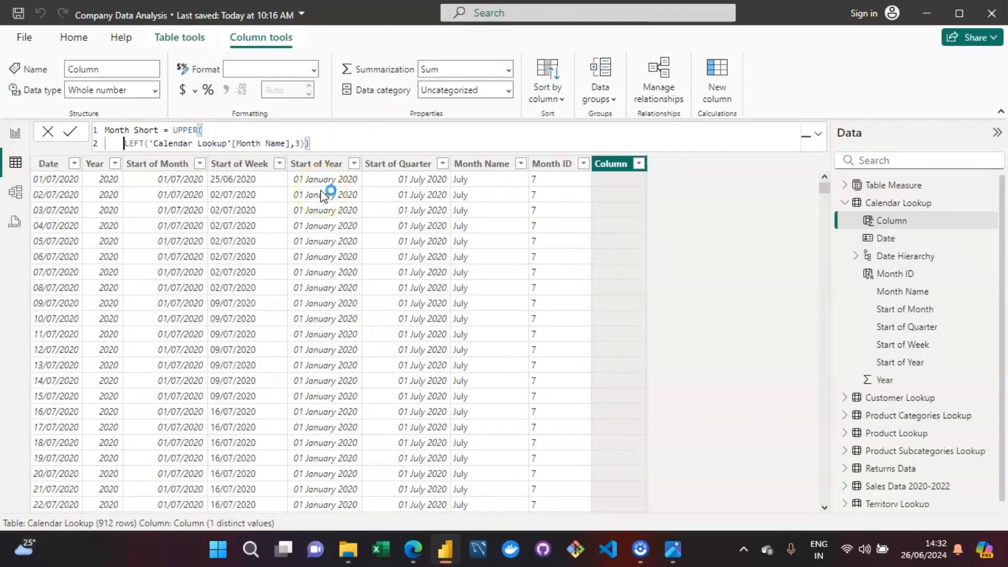
{"action": "key", "text": "Tab"}
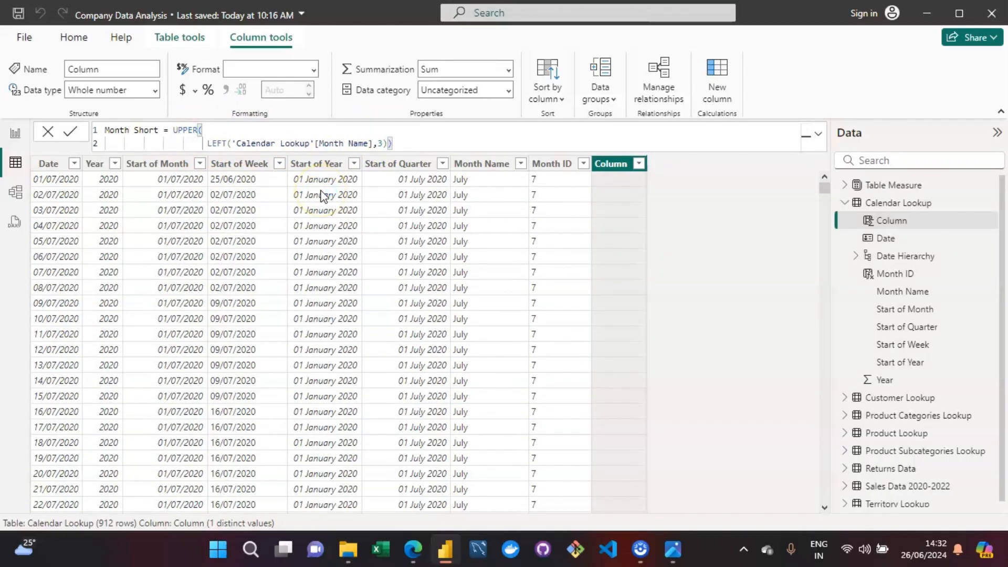
{"action": "left_click", "coordinate": [384, 141]}
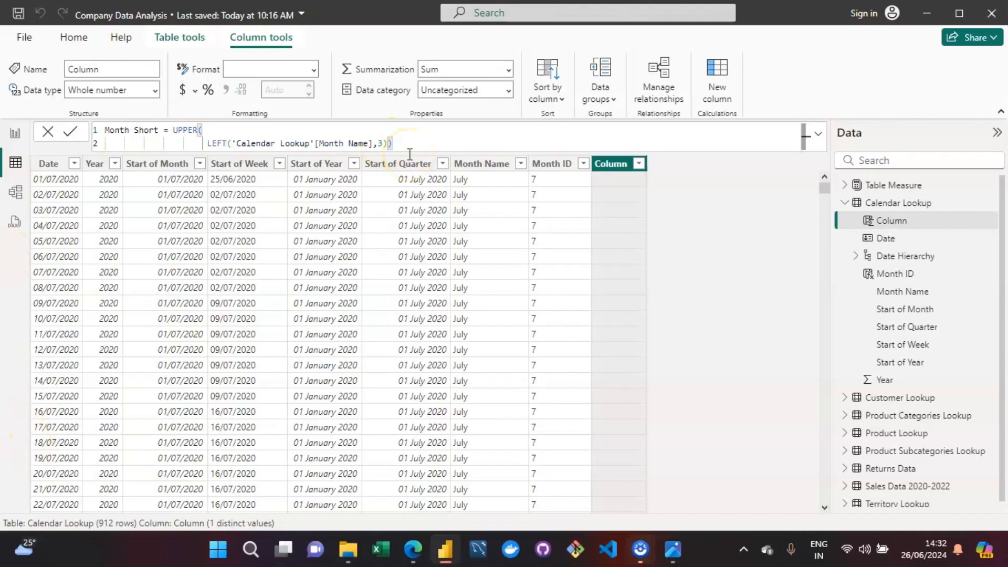
{"action": "key", "text": "shift+Return"}
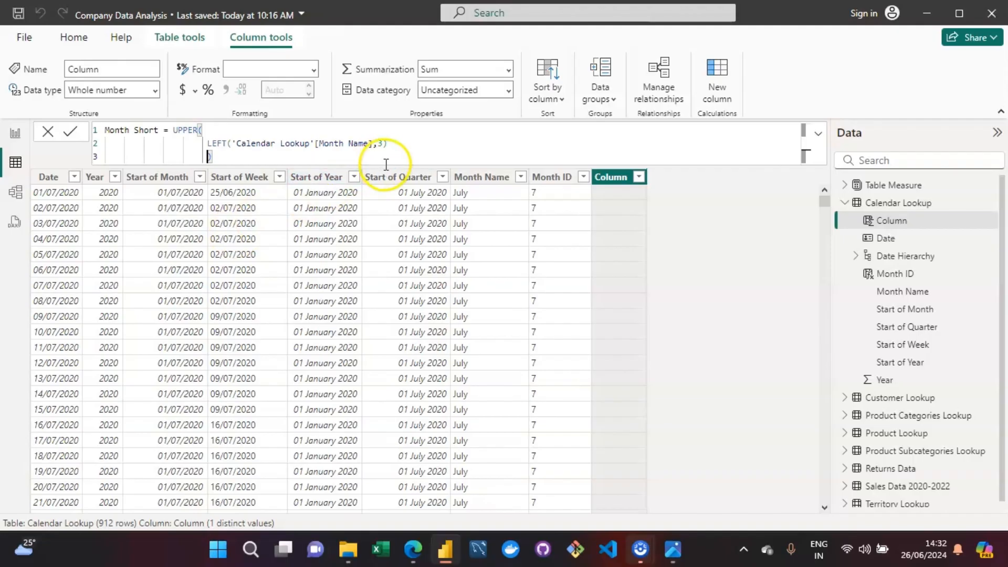
{"action": "left_click", "coordinate": [390, 164]}
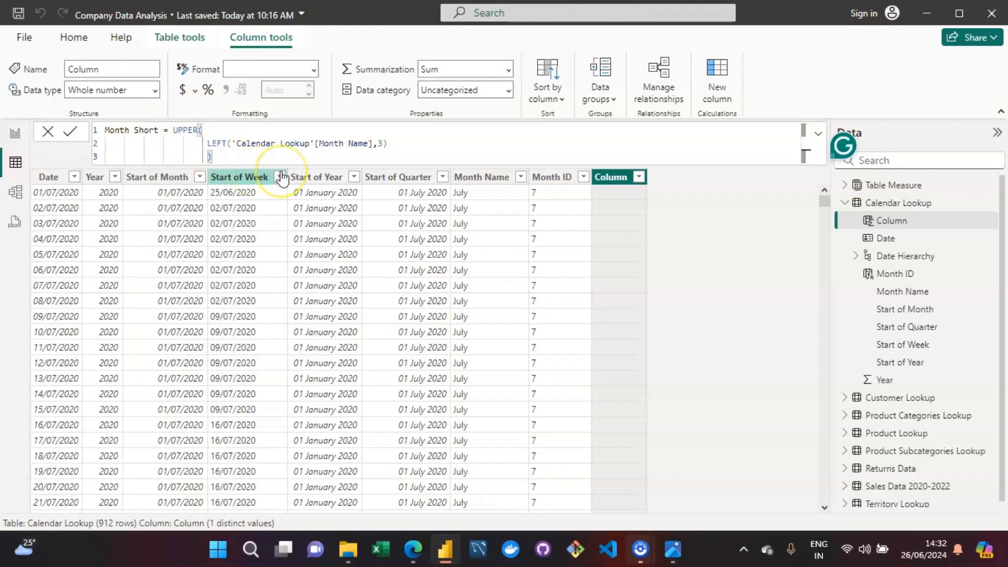
Step: Commit the Month Short formula and check the distinct values in the new column
{"action": "left_click", "coordinate": [143, 380]}
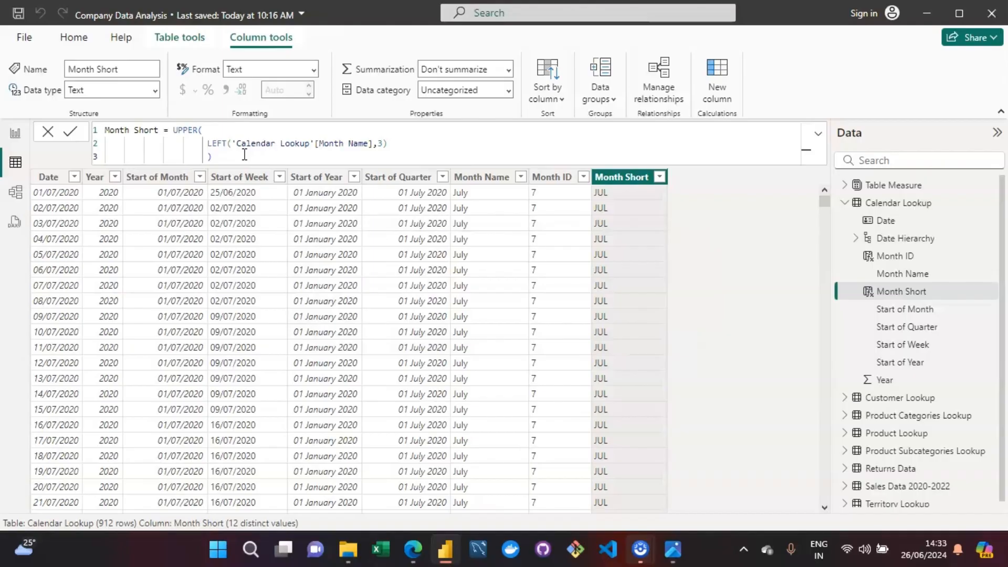
{"action": "left_click", "coordinate": [659, 178]}
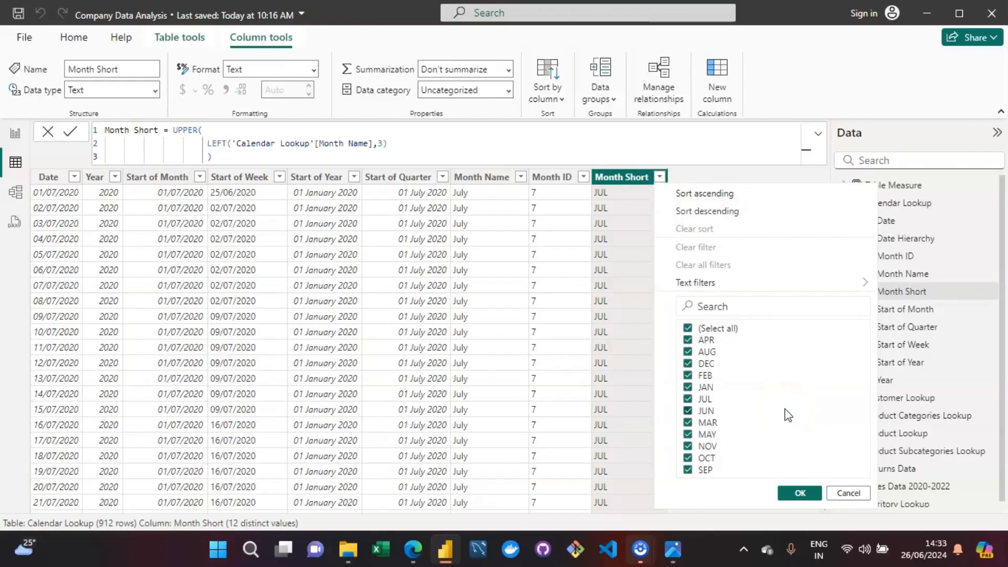
{"action": "left_click", "coordinate": [799, 493]}
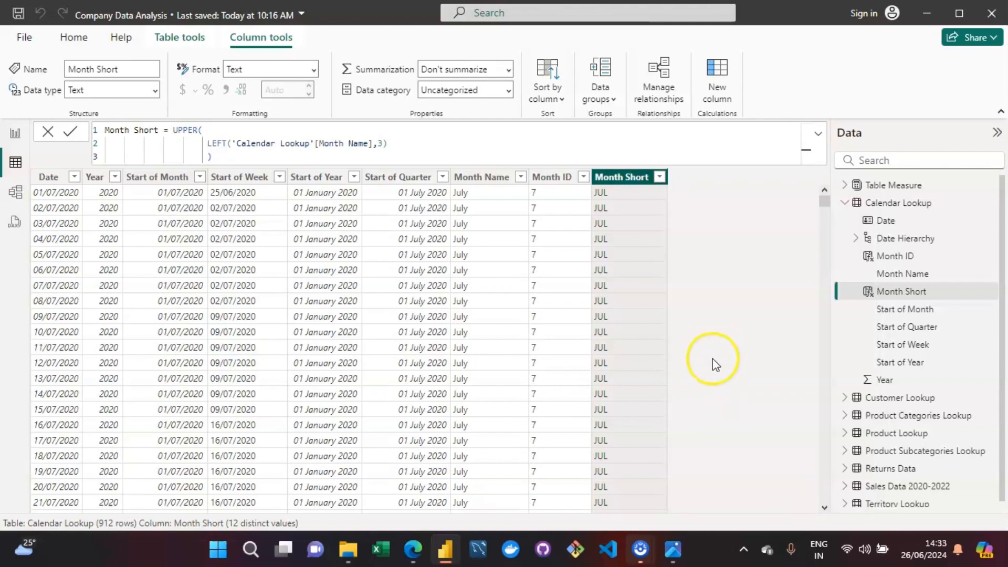
Step: Switch to the assignment image in Photos, read the SKU Category objective, and return to Power BI Desktop
{"action": "left_click", "coordinate": [667, 555]}
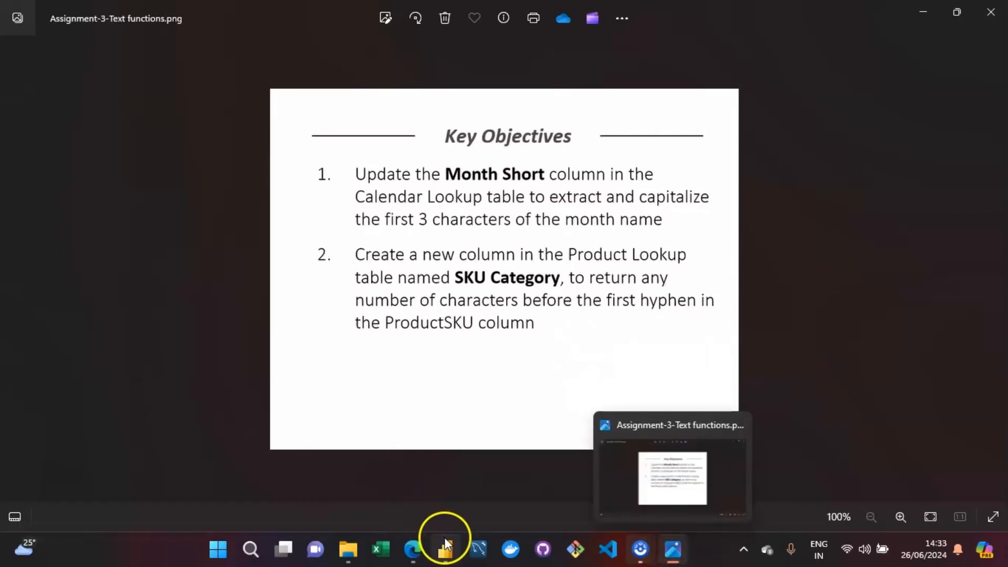
{"action": "left_click", "coordinate": [447, 557]}
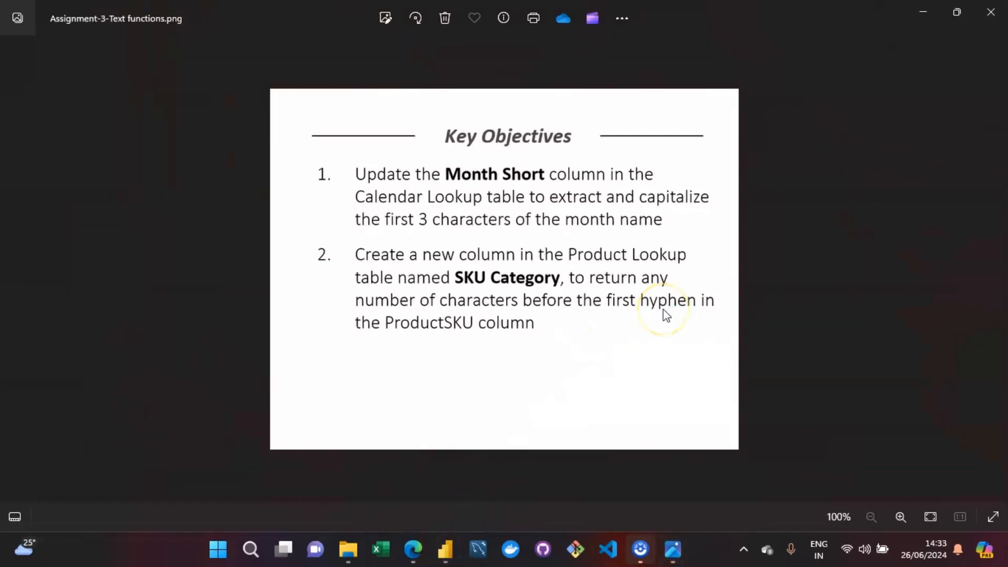
{"action": "left_click", "coordinate": [445, 549]}
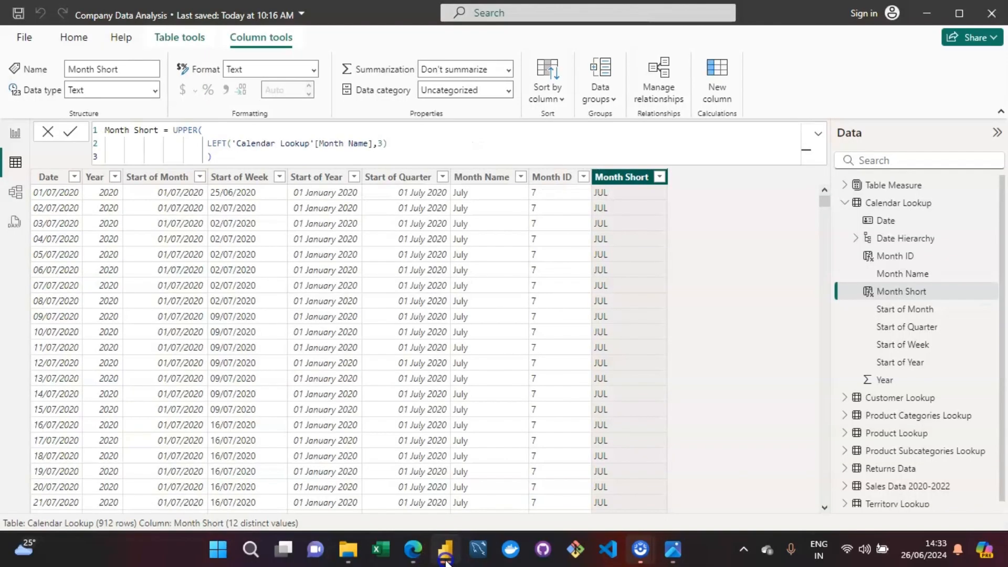
Step: Collapse the Calendar Lookup fields, show the Product Lookup table and look through its columns
{"action": "left_click", "coordinate": [844, 203]}
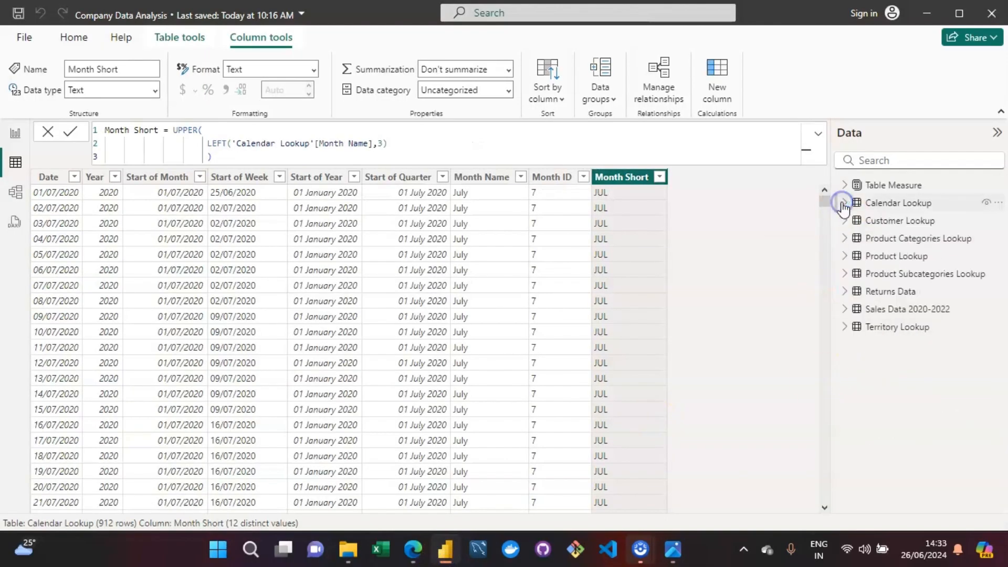
{"action": "left_click", "coordinate": [902, 257]}
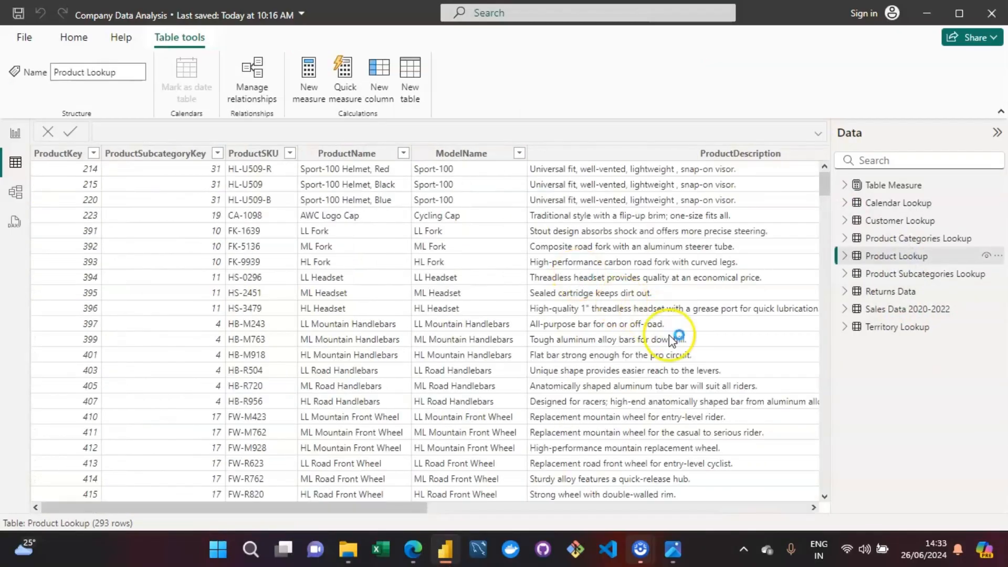
{"action": "left_click_drag", "start_coordinate": [274, 510], "coordinate": [721, 524]}
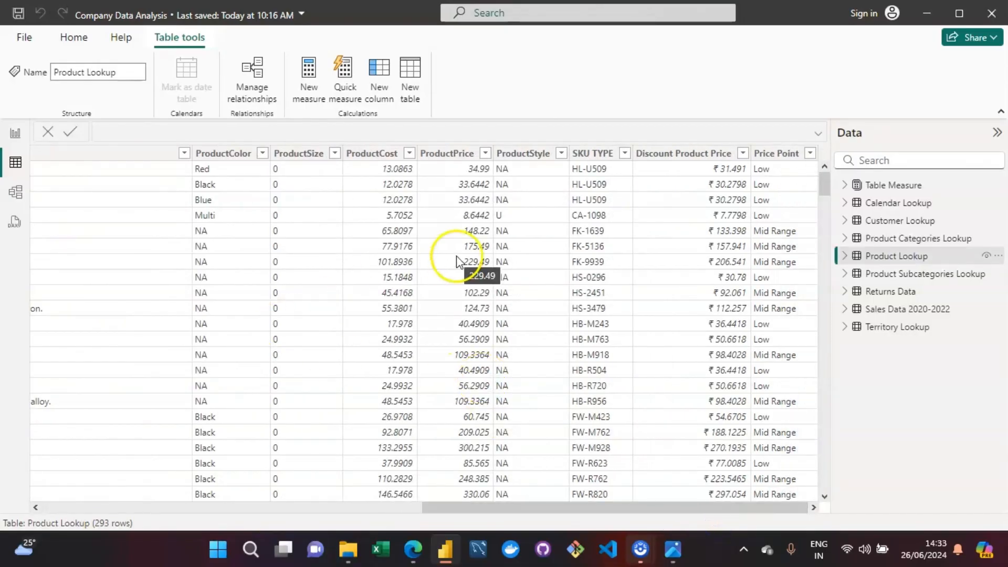
{"action": "left_click_drag", "start_coordinate": [583, 508], "coordinate": [203, 514]}
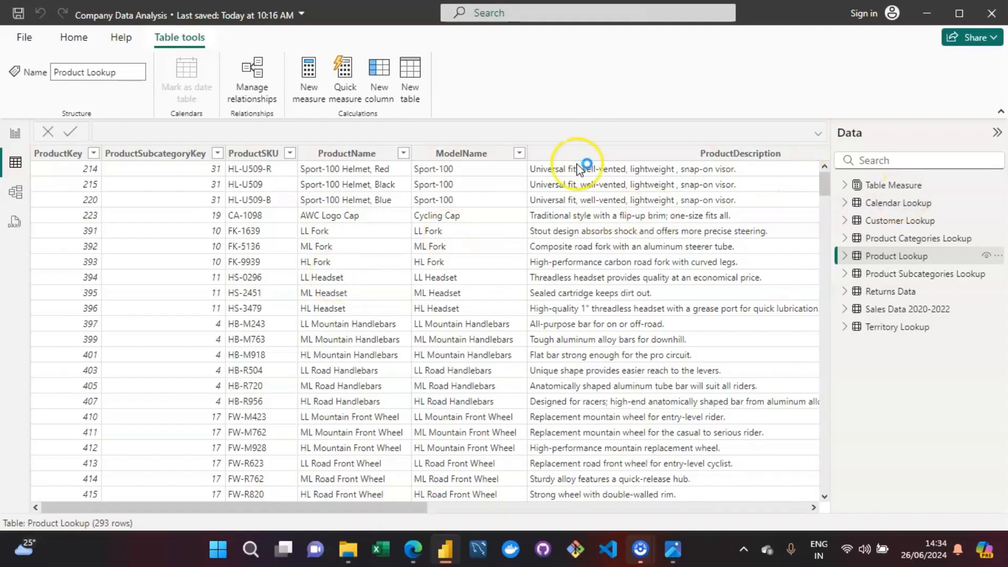
Step: Add a calculated column to Product Lookup and name it "SKU Category" in its formula
{"action": "left_click", "coordinate": [377, 76]}
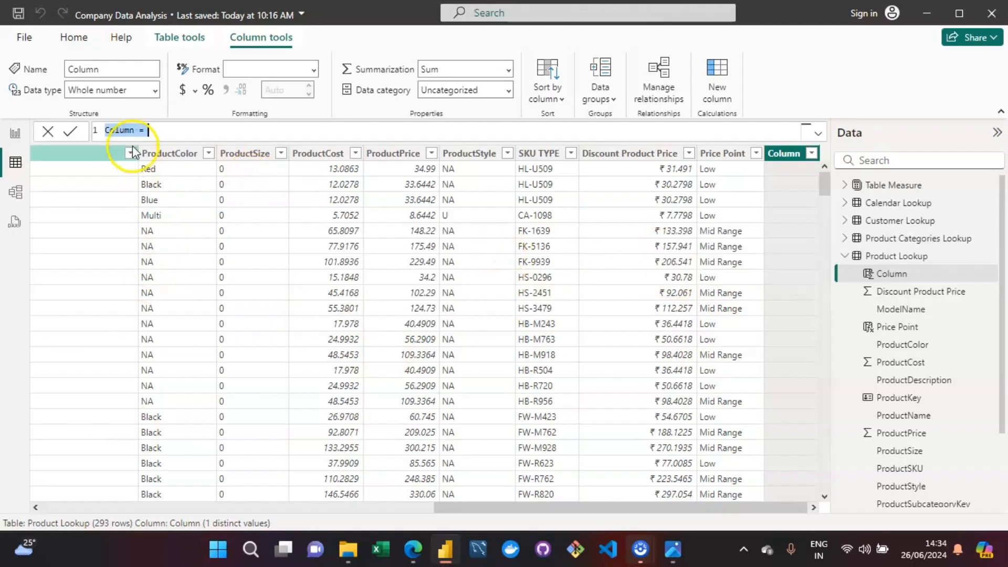
{"action": "left_click", "coordinate": [123, 130]}
{"action": "key", "text": "Right"}
{"action": "key", "text": "Right"}
{"action": "key", "text": "BackSpace"}
{"action": "key", "text": "BackSpace"}
{"action": "key", "text": "BackSpace"}
{"action": "key", "text": "BackSpace"}
{"action": "key", "text": "BackSpace"}
{"action": "key", "text": "BackSpace"}
{"action": "type", "text": "SKU "}
{"action": "type", "text": "Cate"}
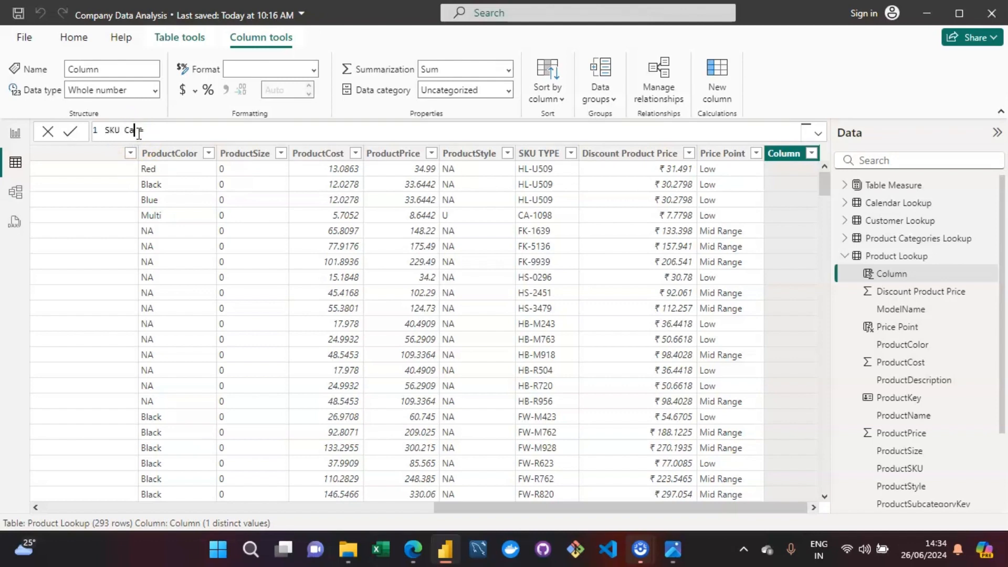
{"action": "type", "text": "gory ="}
{"action": "mouse_move", "coordinate": [669, 562]}
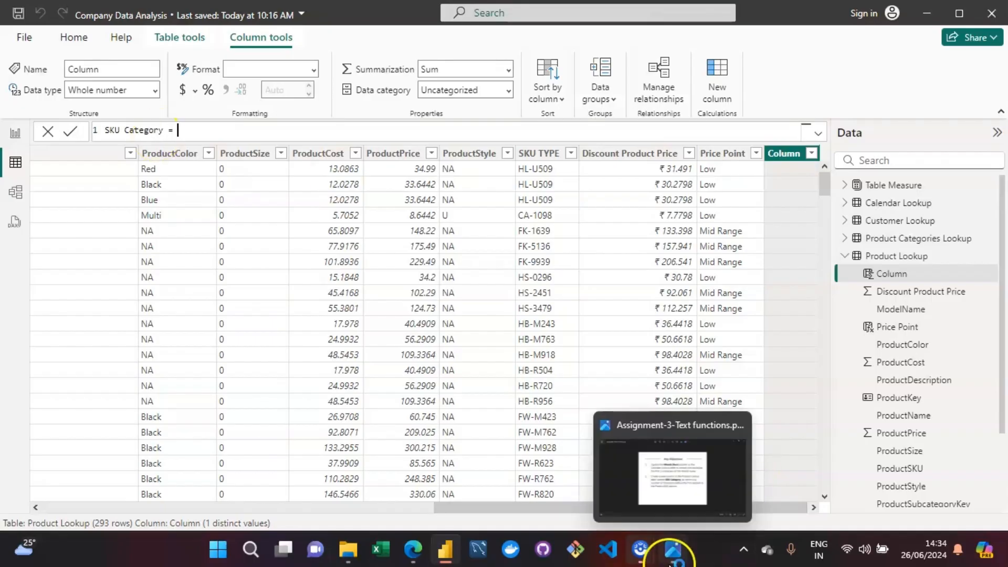
Step: Reread the SKU Category objective in the Photos assignment image and return to the column formula in Power BI Desktop
{"action": "left_click", "coordinate": [704, 470]}
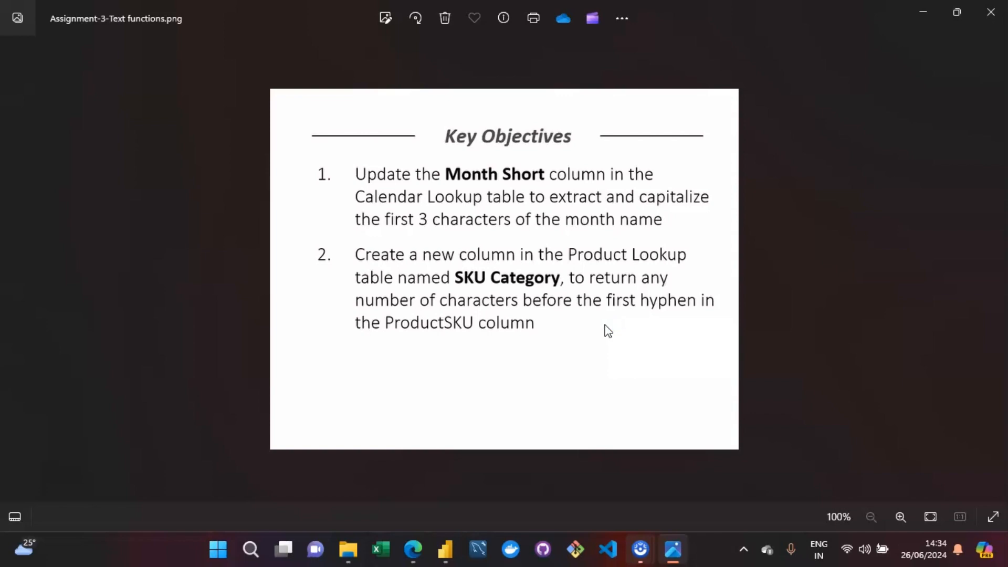
{"action": "left_click", "coordinate": [443, 536]}
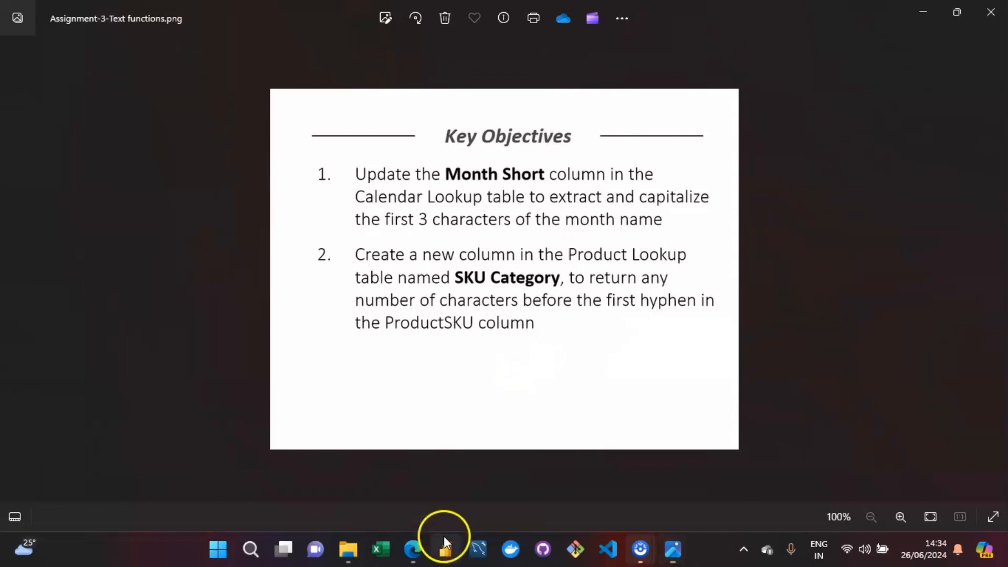
{"action": "left_click", "coordinate": [191, 131]}
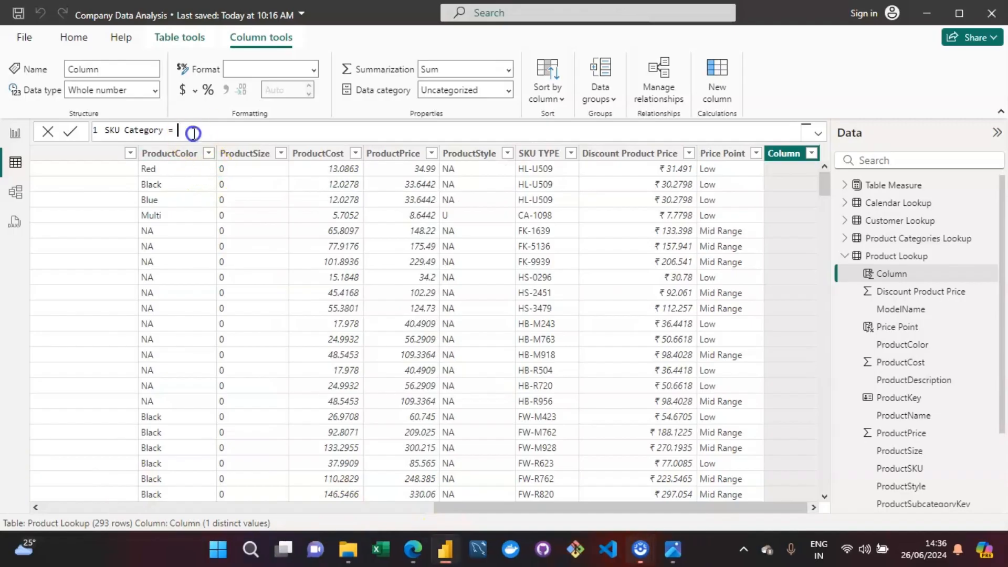
Step: Start the SKU Category formula with LEFT, using 'Product Lookup'[ProductSKU] as its text argument, and begin a new line
{"action": "type", "text": "LEFT("}
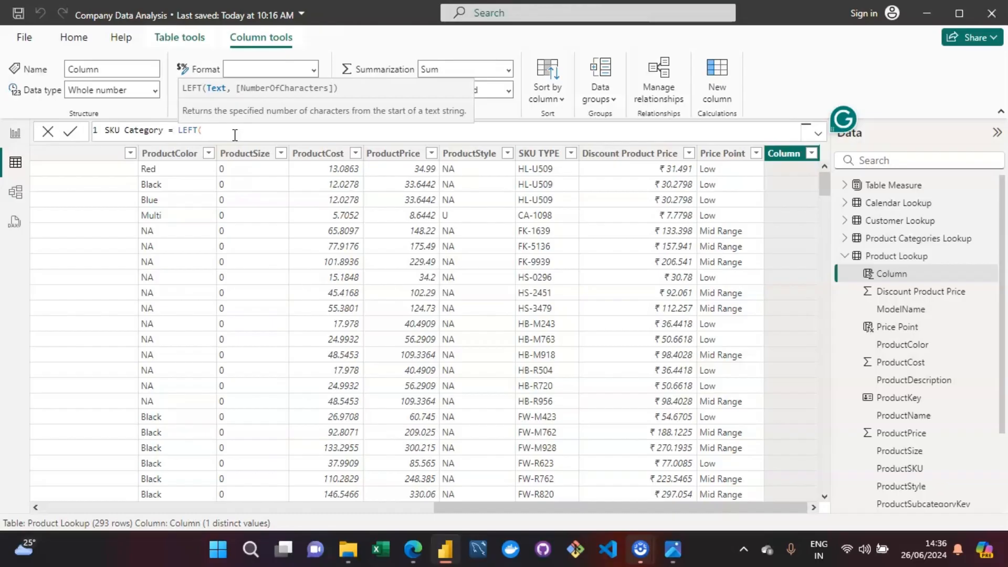
{"action": "type", "text": "p"}
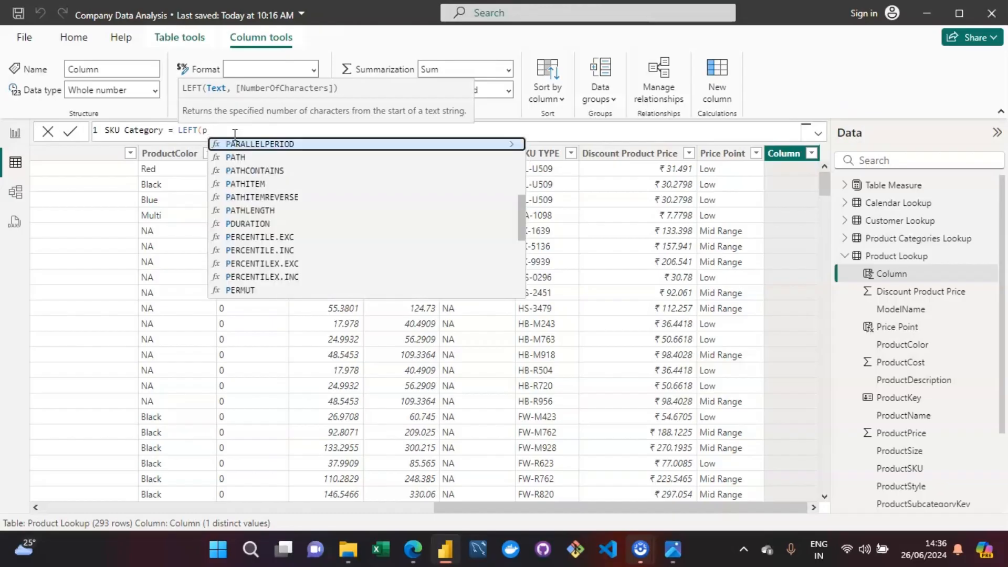
{"action": "type", "text": "roduct"}
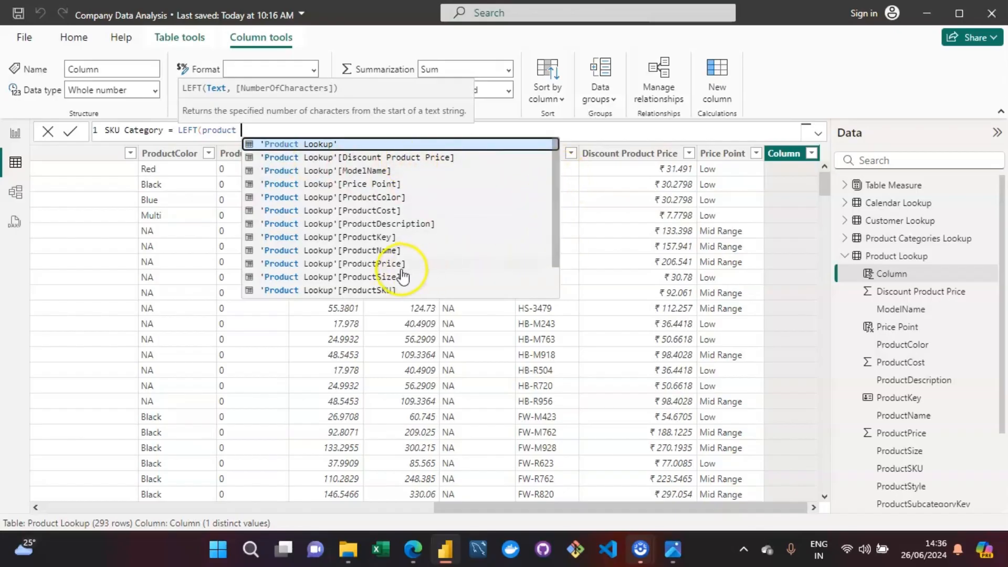
{"action": "left_click", "coordinate": [369, 289]}
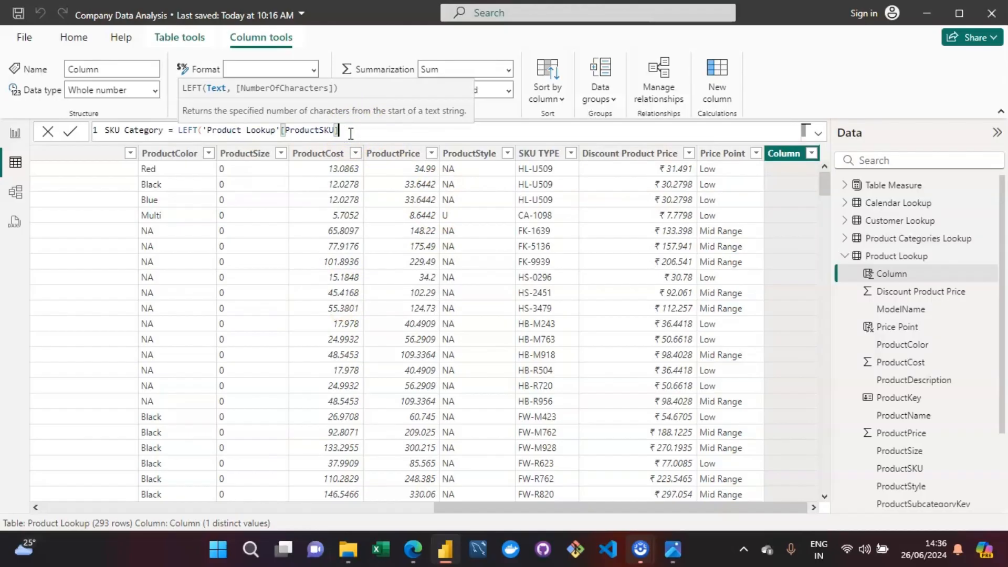
{"action": "type", "text": ","}
{"action": "key", "text": "shift+Return"}
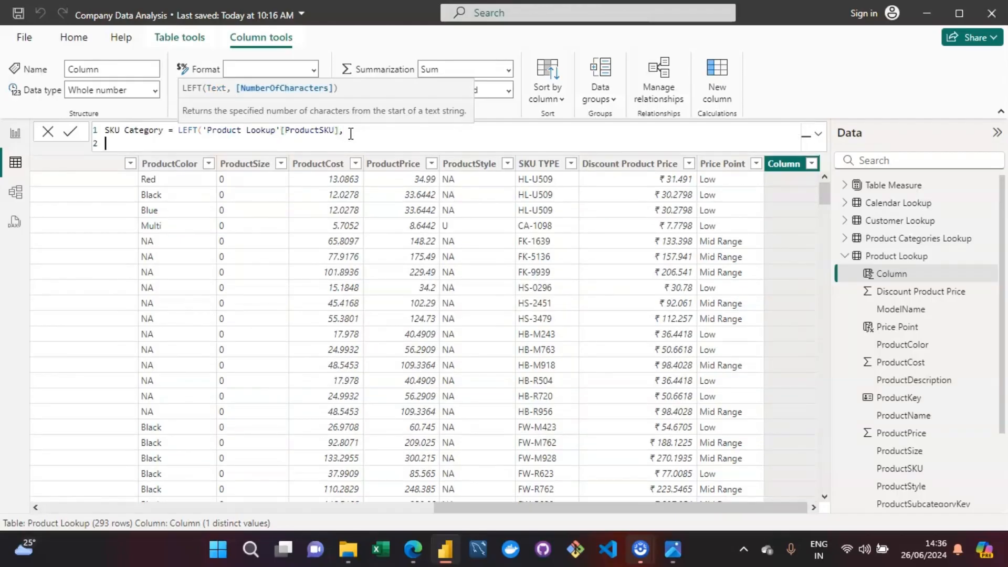
Step: Add an indented SEARCH function as LEFT's number of characters, with "-" as the text to find
{"action": "key", "text": "Tab"}
{"action": "key", "text": "Tab"}
{"action": "key", "text": "Tab"}
{"action": "type", "text": "SE"}
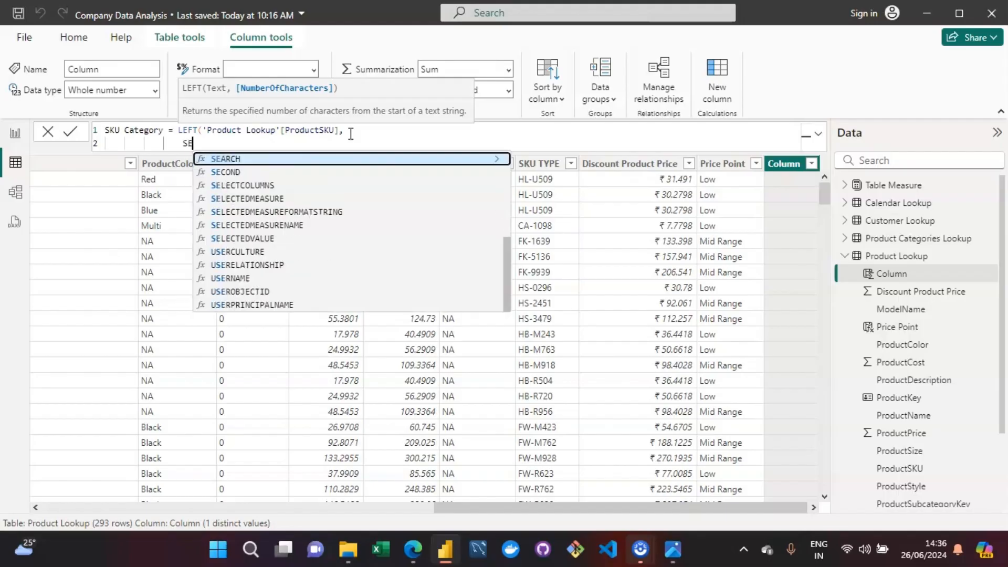
{"action": "type", "text": "ARCH("}
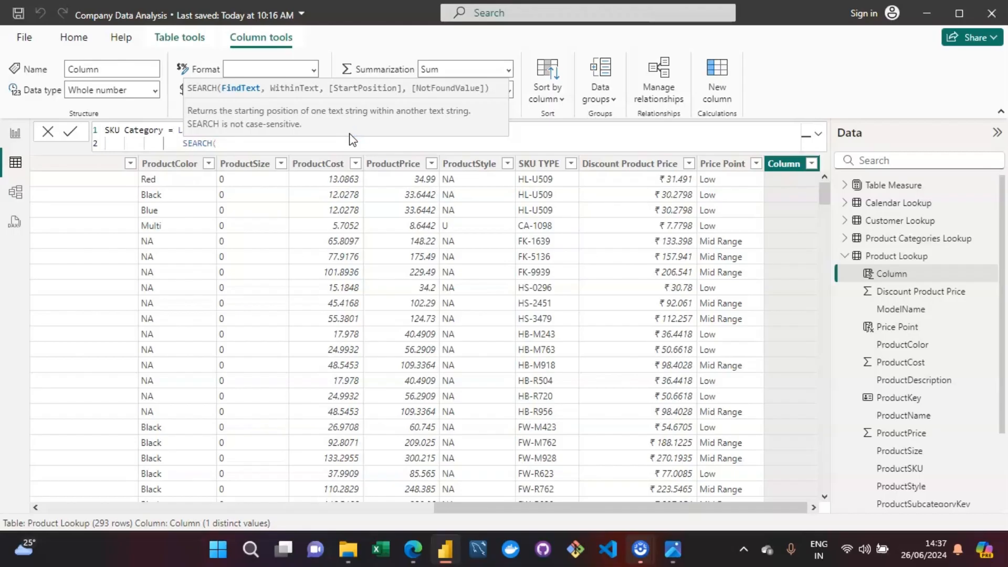
{"action": "type", "text": "\""}
{"action": "type", "text": "-\","}
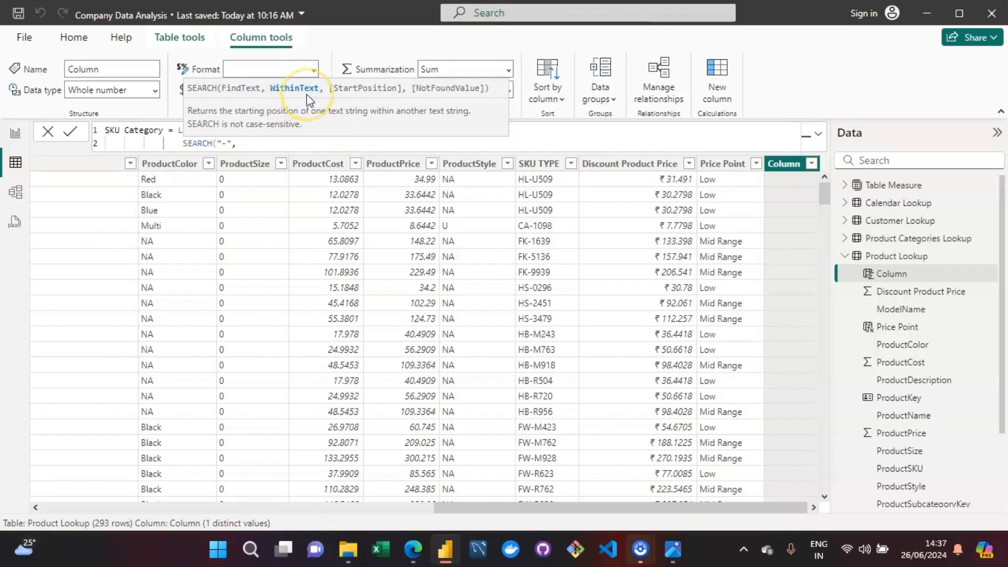
{"action": "left_click", "coordinate": [225, 143]}
{"action": "type", "text": "-"}
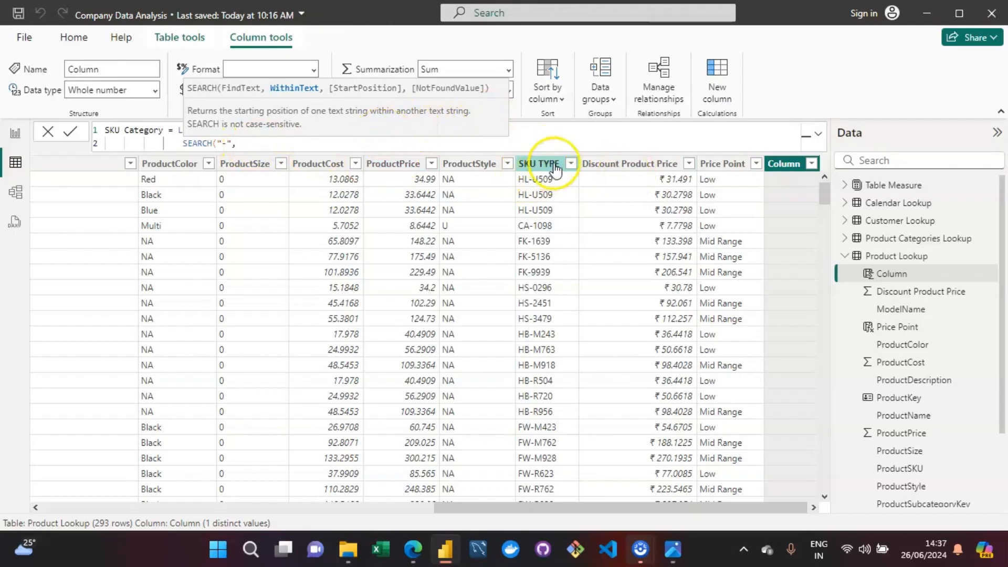
Step: Enter 'Product Lookup'[SKU TYPE] as the text for SEARCH to look within
{"action": "type", "text": "sku"}
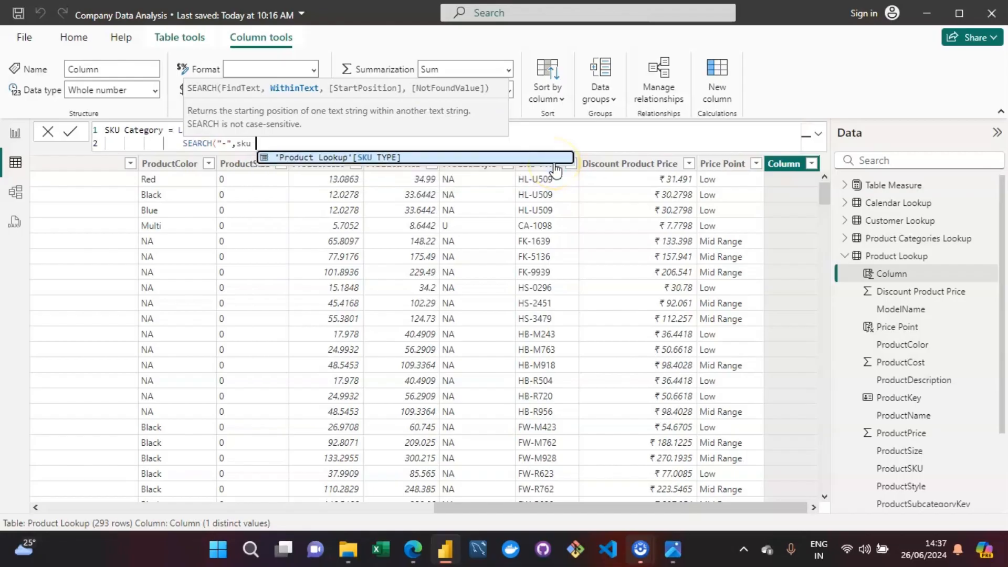
{"action": "key", "text": "Tab"}
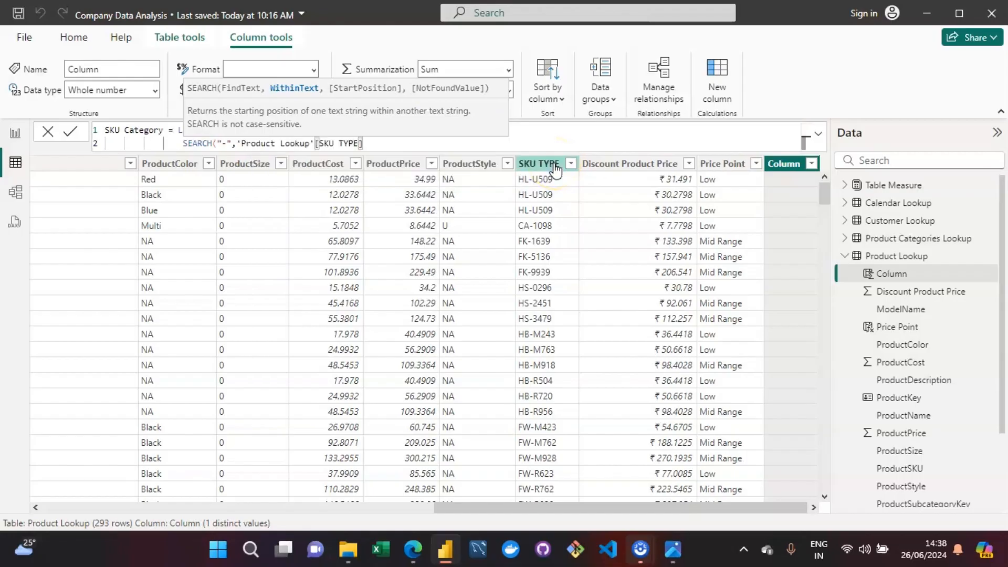
{"action": "left_click", "coordinate": [543, 135]}
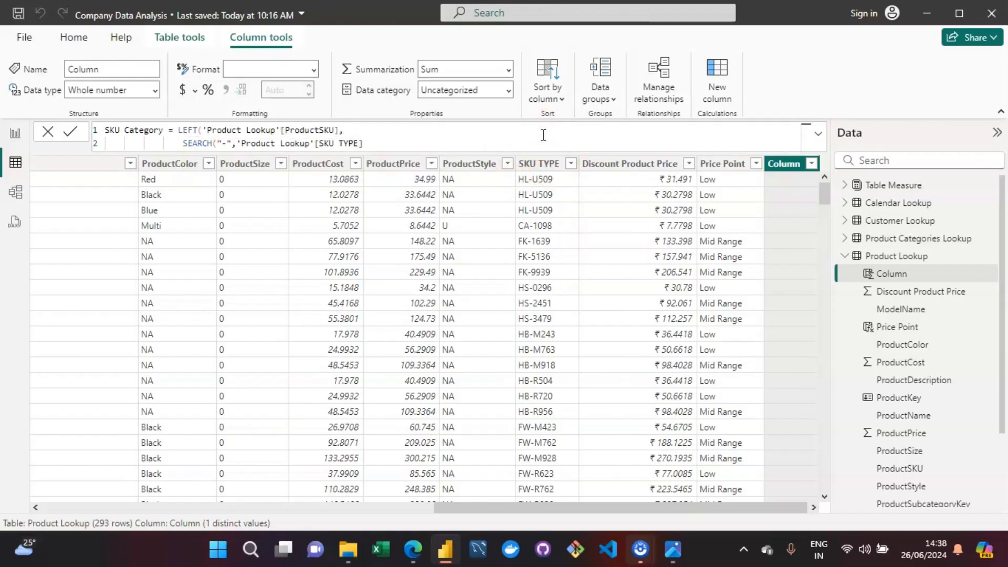
Step: Replace the SKU TYPE reference in SEARCH with 'Product Lookup'[ProductSKU]
{"action": "key", "text": "Down"}
{"action": "key", "text": "Right"}
{"action": "key", "text": "Right"}
{"action": "key", "text": "Right"}
{"action": "key", "text": "Right"}
{"action": "key", "text": "BackSpace"}
{"action": "key", "text": "BackSpace"}
{"action": "key", "text": "BackSpace"}
{"action": "key", "text": "BackSpace"}
{"action": "key", "text": "BackSpace"}
{"action": "key", "text": "BackSpace"}
{"action": "key", "text": "BackSpace"}
{"action": "key", "text": "BackSpace"}
{"action": "key", "text": "BackSpace"}
{"action": "key", "text": "BackSpace"}
{"action": "key", "text": "BackSpace"}
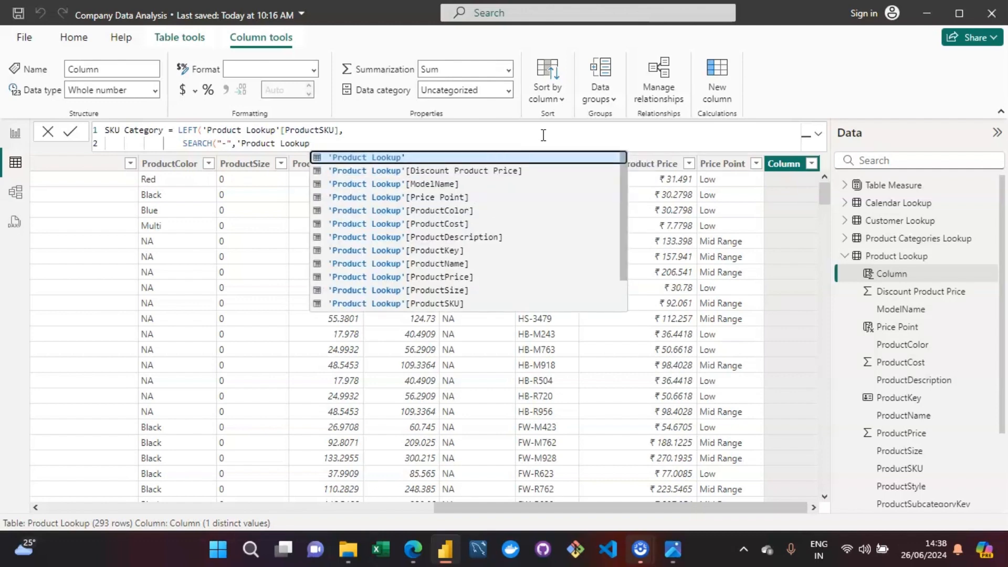
{"action": "key", "text": "Down"}
{"action": "key", "text": "Down"}
{"action": "key", "text": "Down"}
{"action": "key", "text": "Down"}
{"action": "key", "text": "Down"}
{"action": "key", "text": "Down"}
{"action": "key", "text": "Down"}
{"action": "key", "text": "Down"}
{"action": "key", "text": "Down"}
{"action": "key", "text": "Down"}
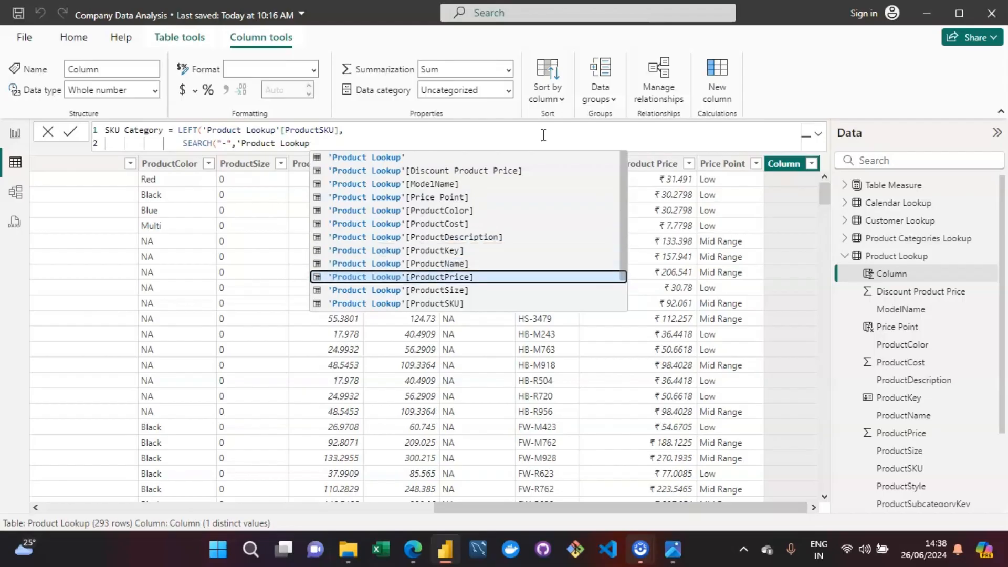
{"action": "key", "text": "Down"}
{"action": "key", "text": "Tab"}
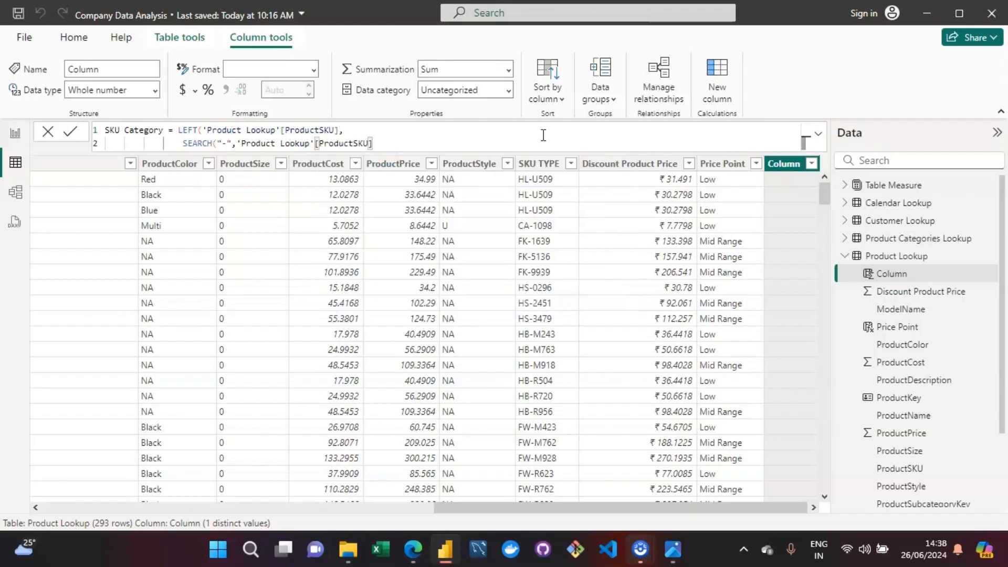
Step: Add a comma and -1 on a new line after ProductSKU in SEARCH, close both functions and commit the formula
{"action": "left_click_drag", "start_coordinate": [546, 507], "coordinate": [160, 509]}
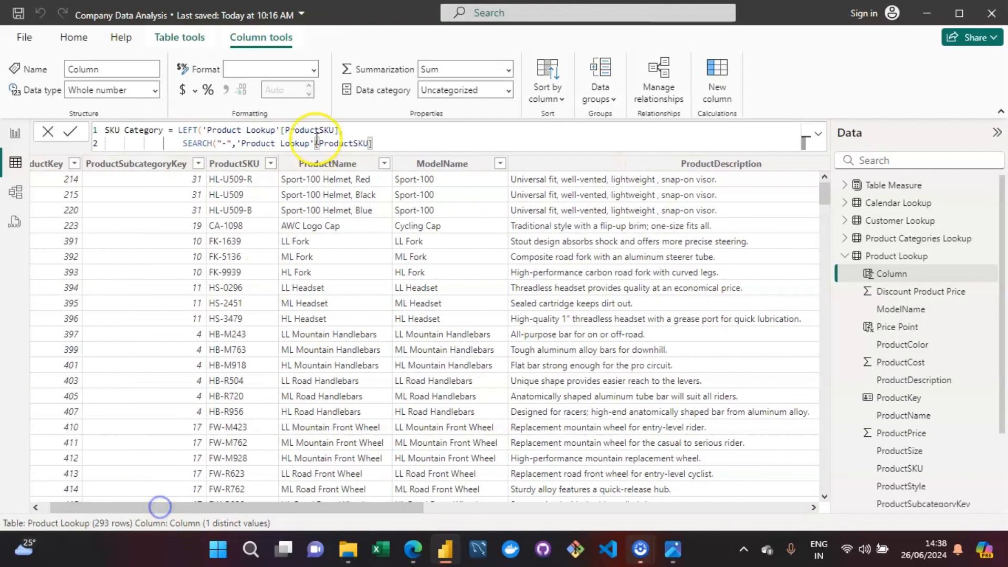
{"action": "left_click", "coordinate": [403, 145]}
{"action": "left_click", "coordinate": [218, 147]}
{"action": "left_click", "coordinate": [403, 147]}
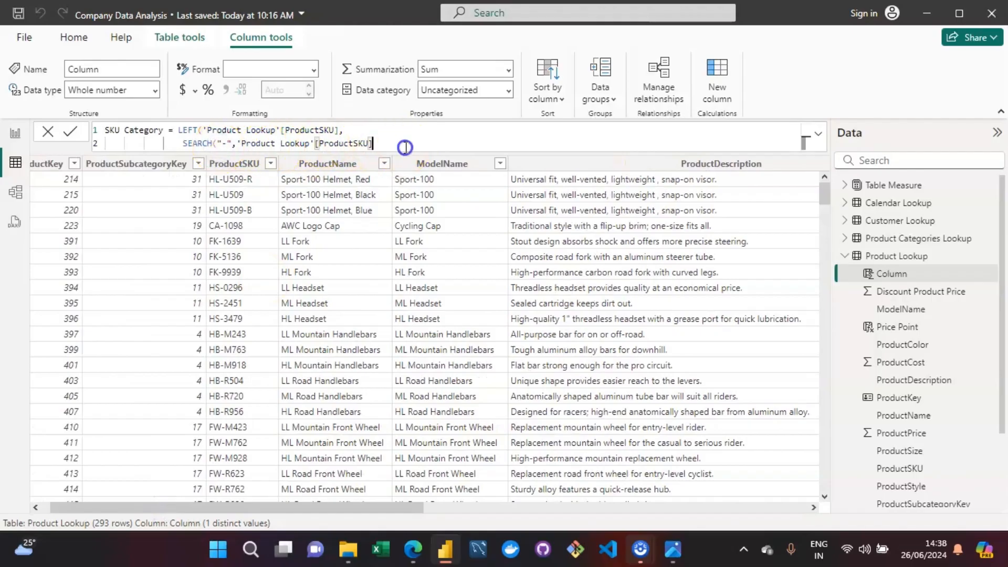
{"action": "type", "text": ","}
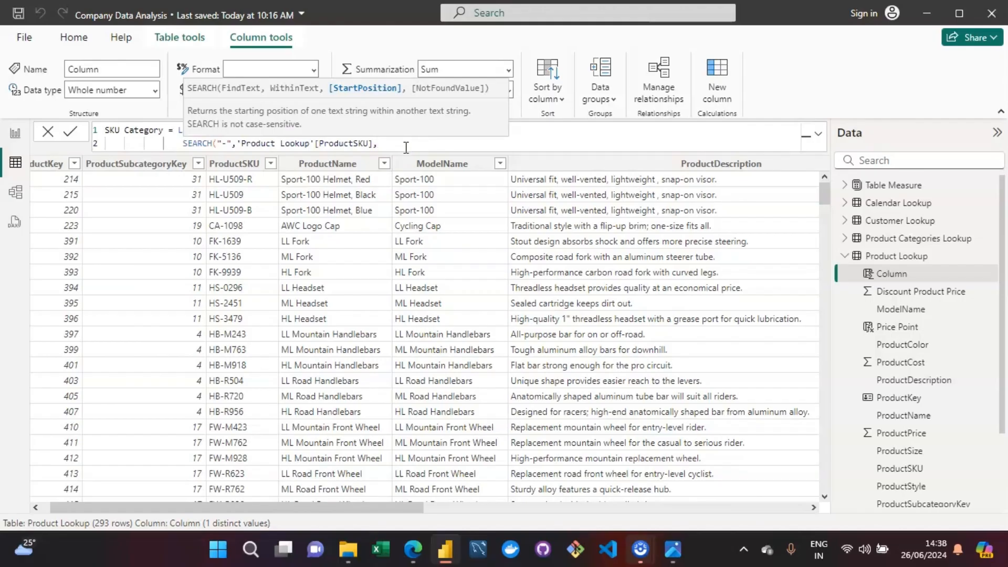
{"action": "key", "text": "shift+Return"}
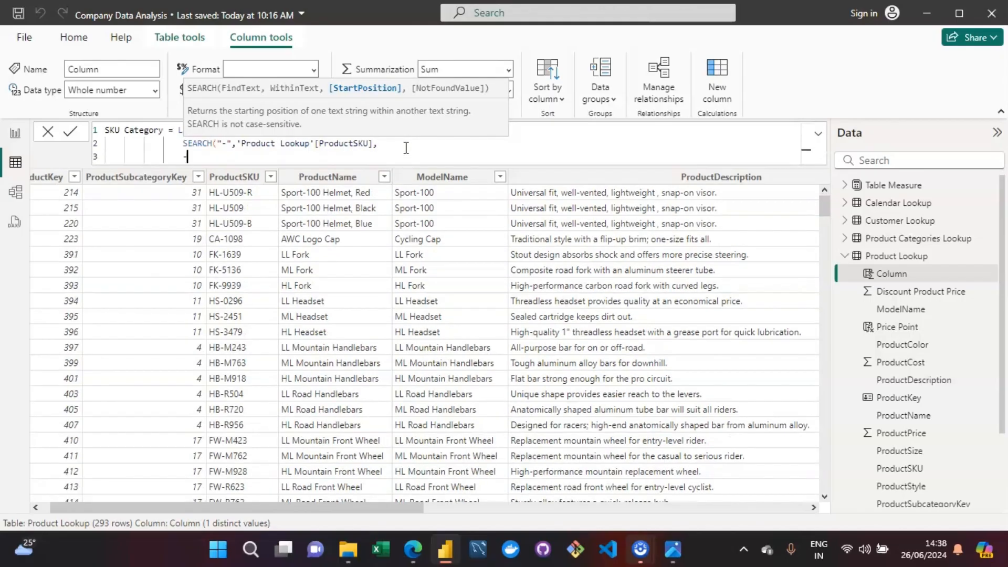
{"action": "type", "text": "-1"}
{"action": "left_click", "coordinate": [291, 158]}
{"action": "type", "text": "))"}
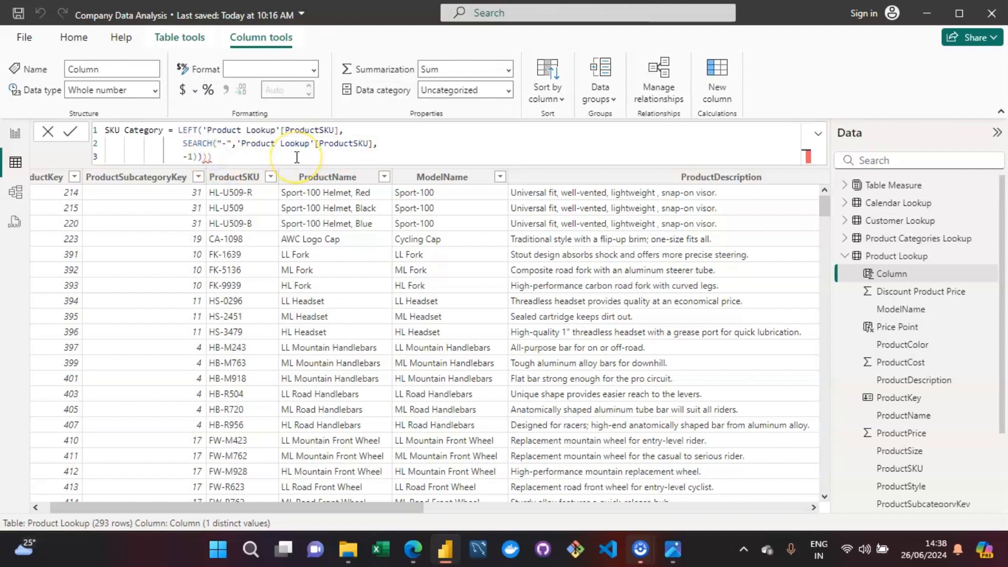
{"action": "key", "text": "BackSpace"}
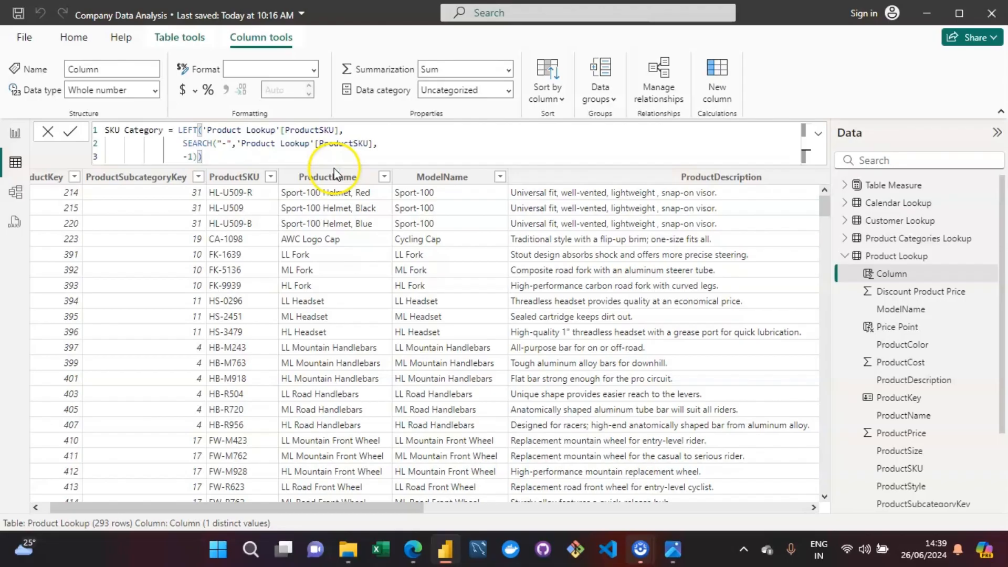
{"action": "key", "text": "Return"}
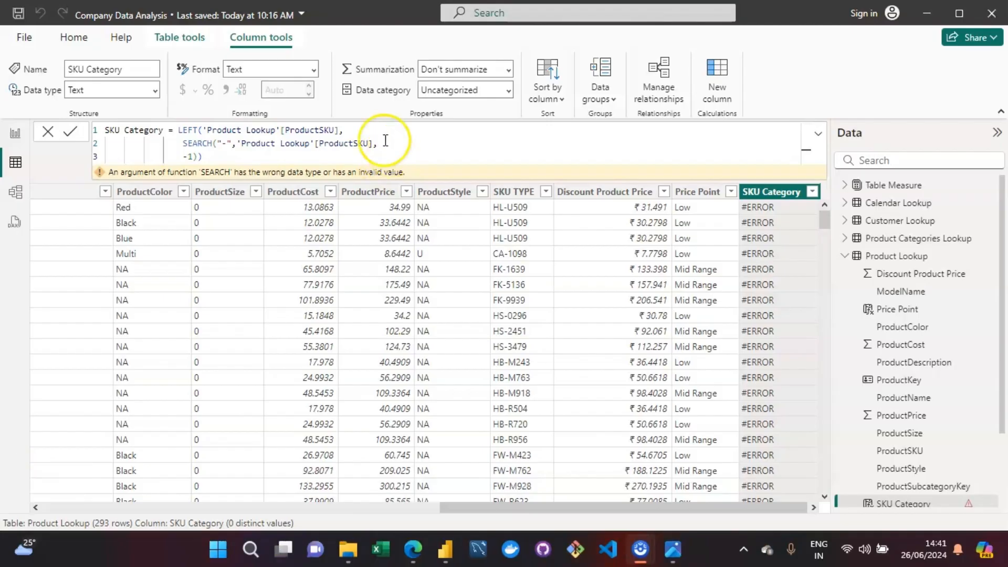
Step: Replace the comma after ProductSKU with SEARCH's closing parenthesis and remove the extra parenthesis after -1
{"action": "left_click", "coordinate": [385, 140]}
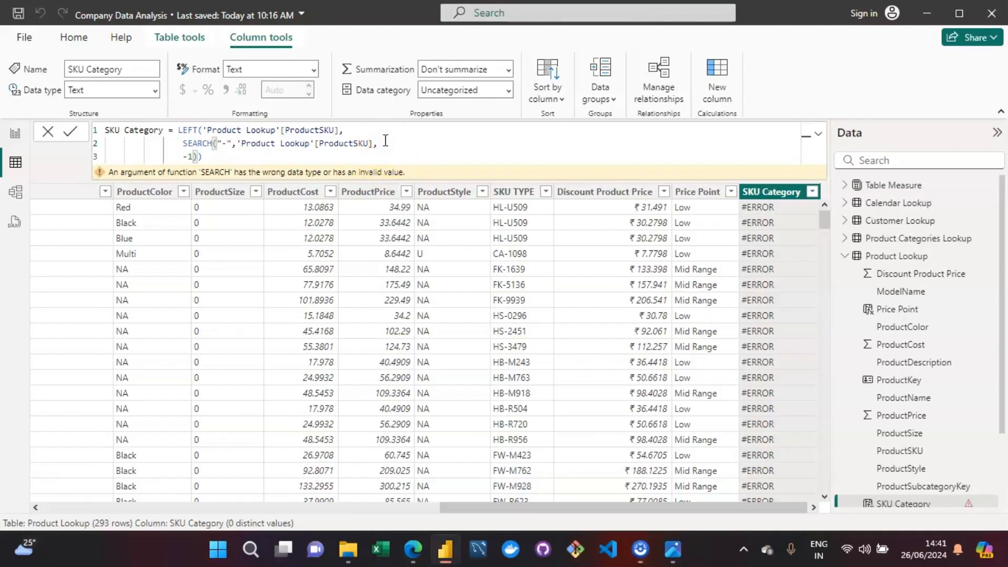
{"action": "key", "text": "BackSpace"}
{"action": "type", "text": ")"}
{"action": "key", "text": "Down"}
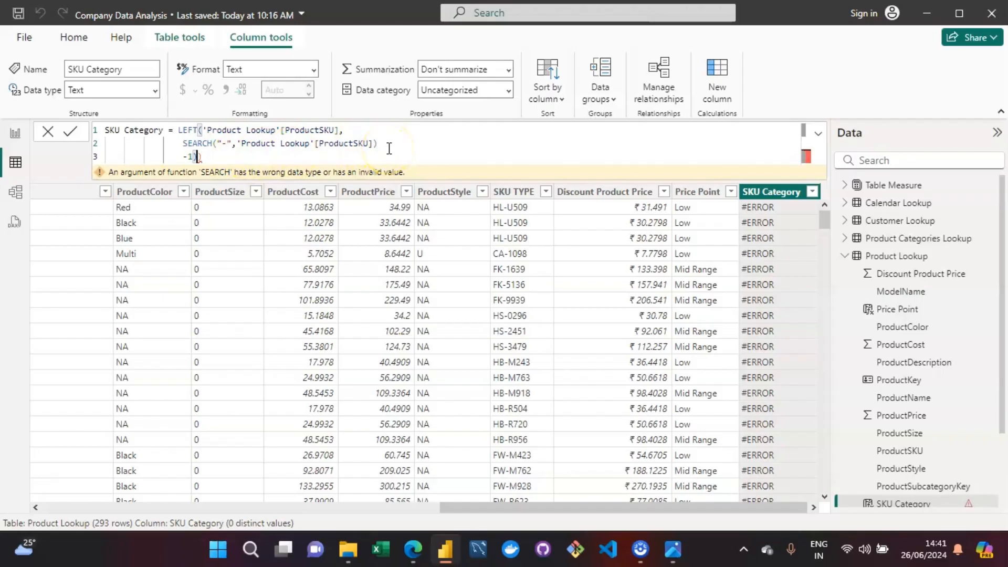
{"action": "key", "text": "BackSpace"}
{"action": "key", "text": "Up"}
{"action": "key", "text": "Right"}
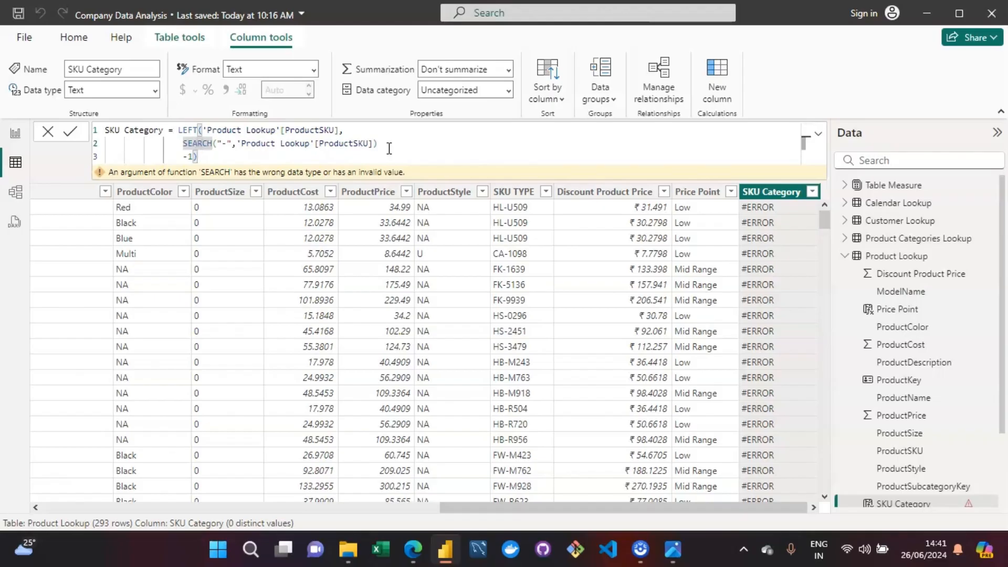
Step: Examine the arguments and parentheses of SEARCH in the SKU Category formula
{"action": "left_click", "coordinate": [215, 160]}
{"action": "key", "text": "Up"}
{"action": "key", "text": "Right"}
{"action": "key", "text": "Right"}
{"action": "key", "text": "Right"}
{"action": "key", "text": "Right"}
{"action": "key", "text": "Right"}
{"action": "key", "text": "Right"}
{"action": "key", "text": "Right"}
{"action": "key", "text": "Left"}
{"action": "key", "text": "Left"}
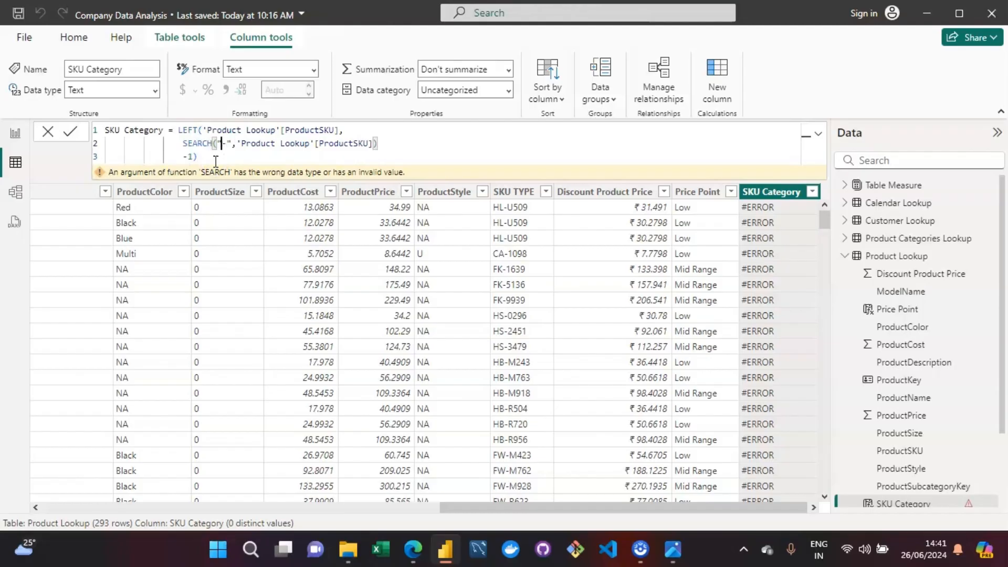
{"action": "key", "text": "Right"}
{"action": "key", "text": "Right"}
{"action": "key", "text": "Left"}
{"action": "key", "text": "Left"}
{"action": "left_click", "coordinate": [367, 144]}
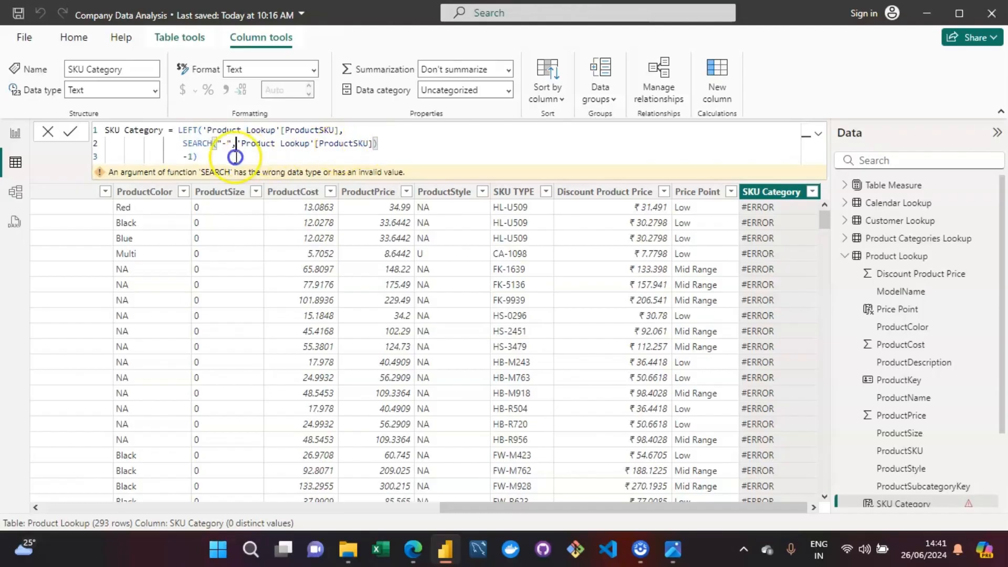
Step: Commit the SKU Category formula with -1 subtracted from the SEARCH result and check the column's values
{"action": "left_click", "coordinate": [184, 157]}
{"action": "type", "text": "-1"}
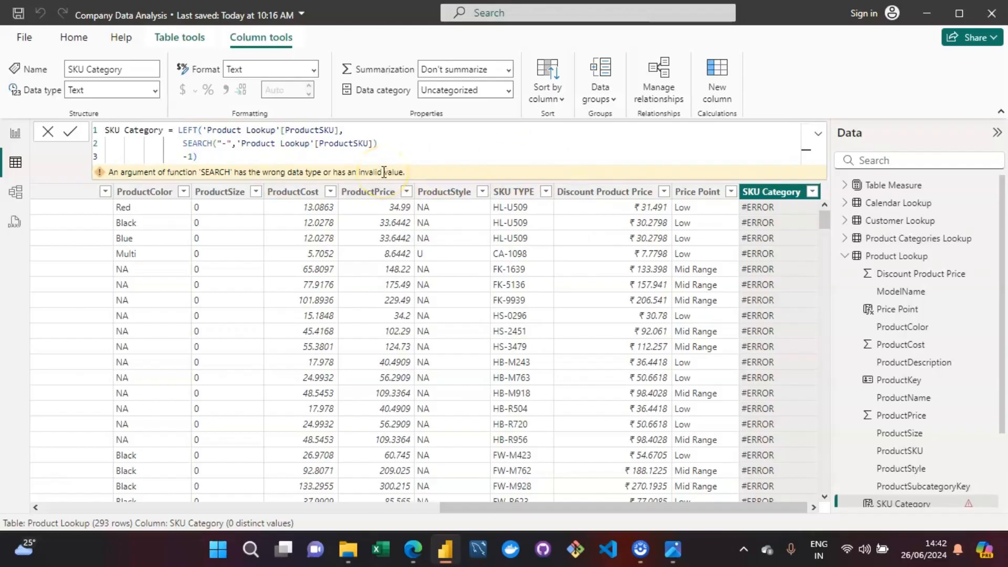
{"action": "left_click", "coordinate": [257, 156]}
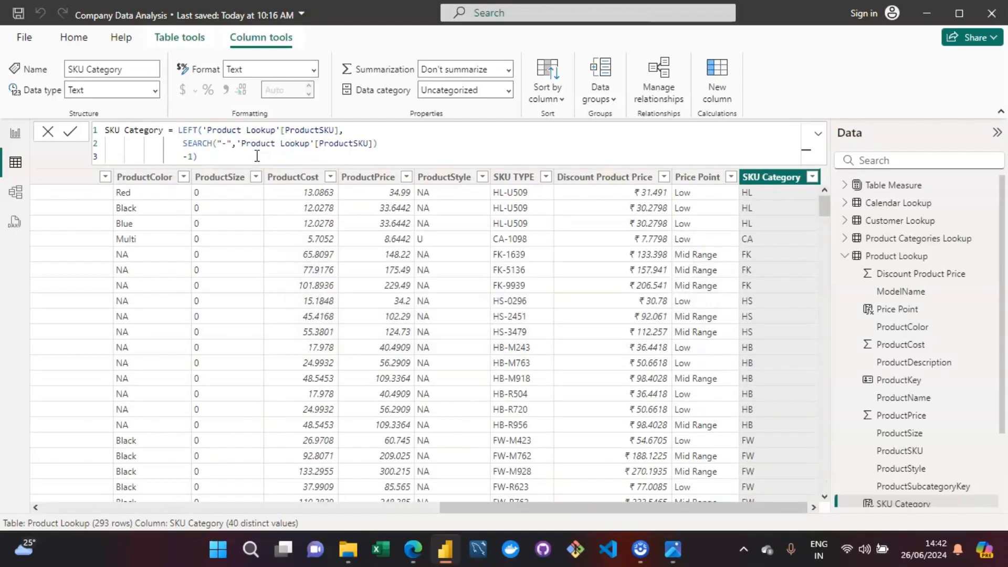
{"action": "left_click", "coordinate": [692, 255]}
Step: Remove the -1 from the SKU Category formula and move LEFT's closing parenthesis to a new line
{"action": "left_click", "coordinate": [192, 157]}
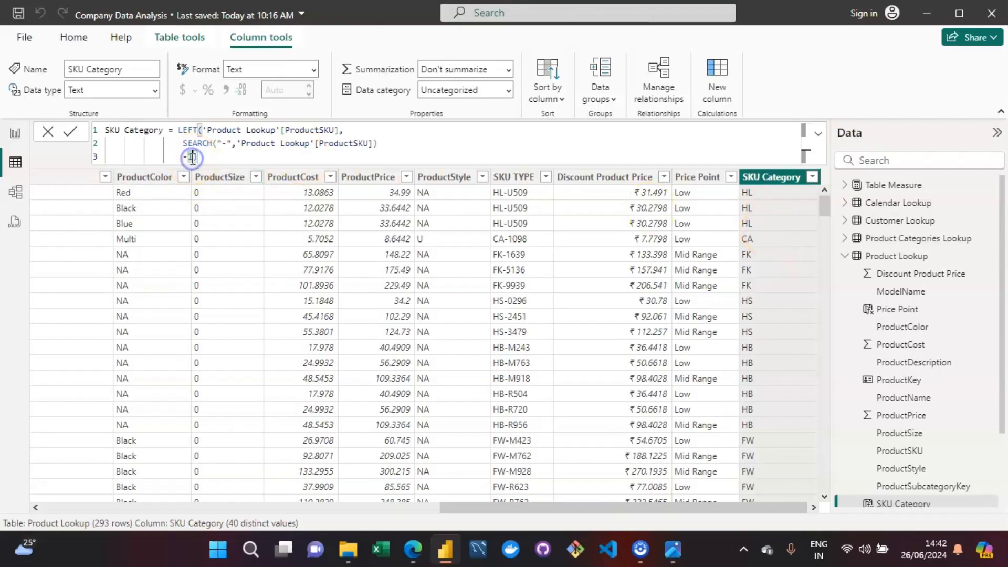
{"action": "key", "text": "BackSpace"}
{"action": "key", "text": "BackSpace"}
{"action": "key", "text": "shift+Return"}
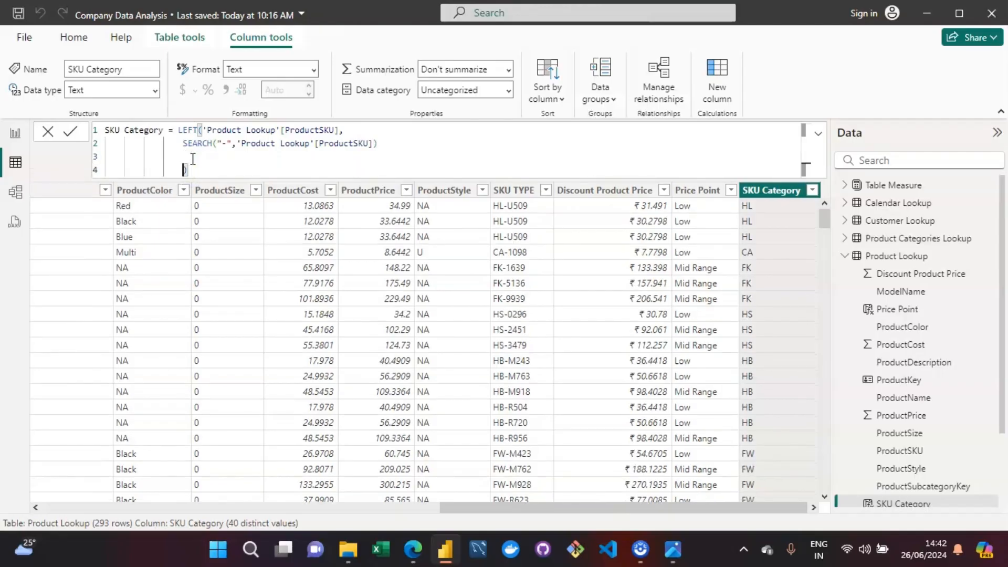
Step: Place SEARCH's closing parenthesis on its own line above LEFT's and commit the SKU Category formula without the subtraction
{"action": "key", "text": "Up"}
{"action": "key", "text": "Up"}
{"action": "key", "text": "Right"}
{"action": "key", "text": "Right"}
{"action": "key", "text": "Right"}
{"action": "key", "text": "Right"}
{"action": "key", "text": "Right"}
{"action": "key", "text": "Right"}
{"action": "key", "text": "Right"}
{"action": "key", "text": "Right"}
{"action": "key", "text": "Right"}
{"action": "key", "text": "Right"}
{"action": "key", "text": "Right"}
{"action": "key", "text": "Right"}
{"action": "key", "text": "Right"}
{"action": "key", "text": "Right"}
{"action": "key", "text": "Right"}
{"action": "key", "text": "Right"}
{"action": "key", "text": "Right"}
{"action": "key", "text": "Right"}
{"action": "key", "text": "Right"}
{"action": "key", "text": "Right"}
{"action": "key", "text": "Right"}
{"action": "key", "text": "Right"}
{"action": "key", "text": "Right"}
{"action": "key", "text": "Right"}
{"action": "key", "text": "Right"}
{"action": "key", "text": "Right"}
{"action": "key", "text": "shift+Return"}
{"action": "key", "text": "Down"}
{"action": "key", "text": "Left"}
{"action": "key", "text": "Left"}
{"action": "key", "text": "Left"}
{"action": "key", "text": "Left"}
{"action": "key", "text": "Left"}
{"action": "key", "text": "Left"}
{"action": "key", "text": "Left"}
{"action": "key", "text": "Left"}
{"action": "key", "text": "Left"}
{"action": "key", "text": "Home"}
{"action": "key", "text": "BackSpace"}
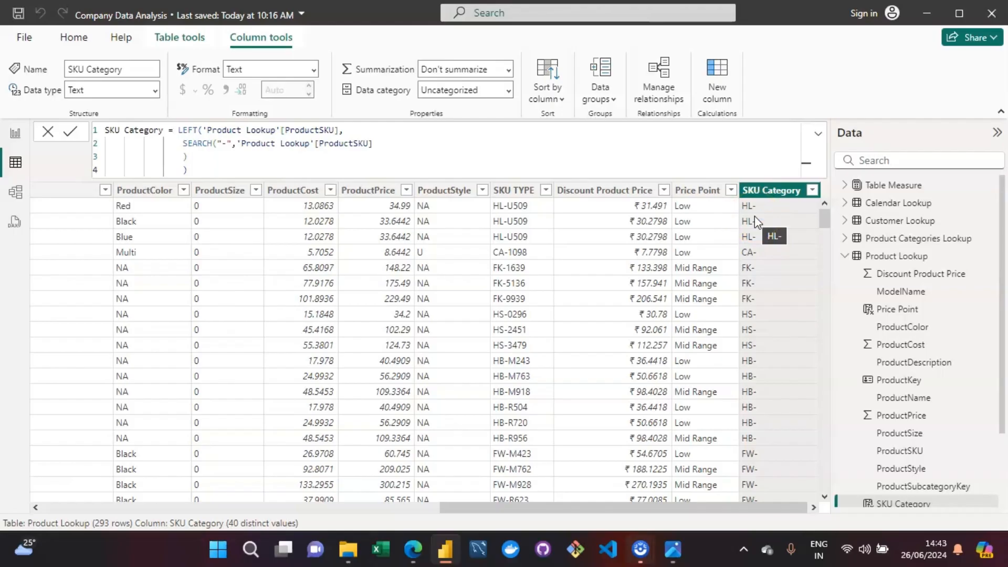
Step: Subtract 1 from the SEARCH result in the SKU Category formula, commit it, and review the ProductSKU column
{"action": "left_click", "coordinate": [200, 162]}
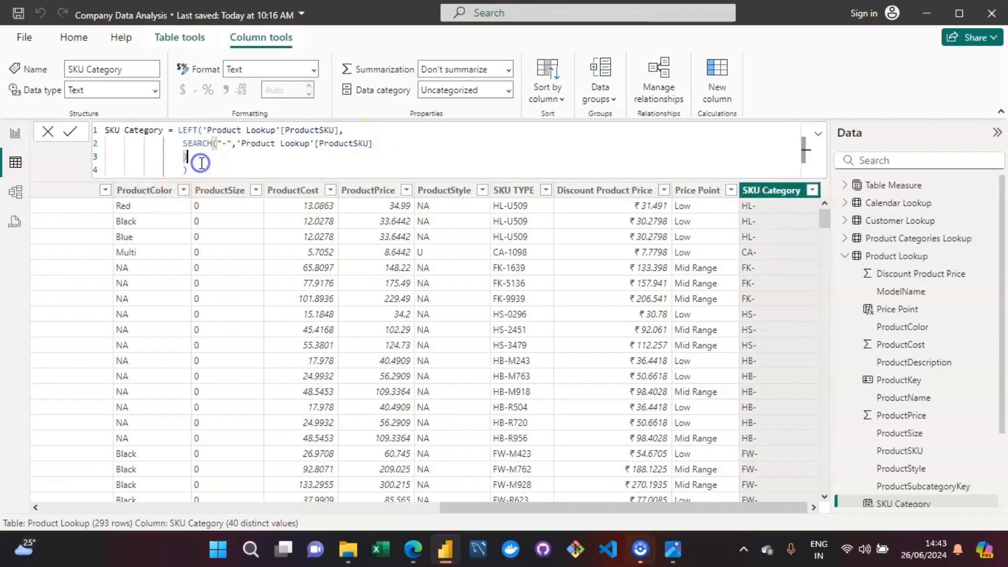
{"action": "type", "text": "-1"}
{"action": "key", "text": "Return"}
{"action": "mouse_move", "coordinate": [684, 554]}
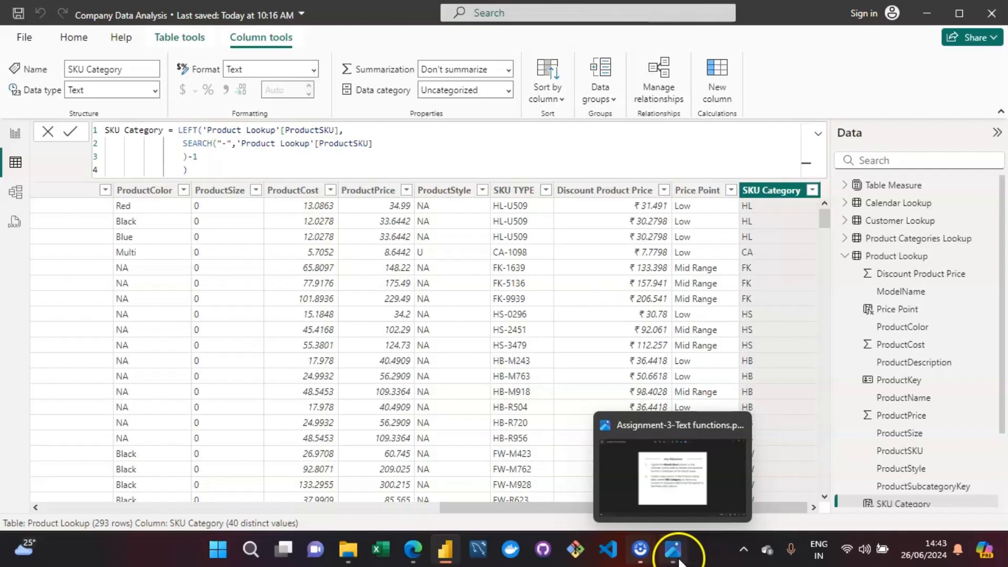
{"action": "left_click_drag", "start_coordinate": [562, 509], "coordinate": [196, 499]}
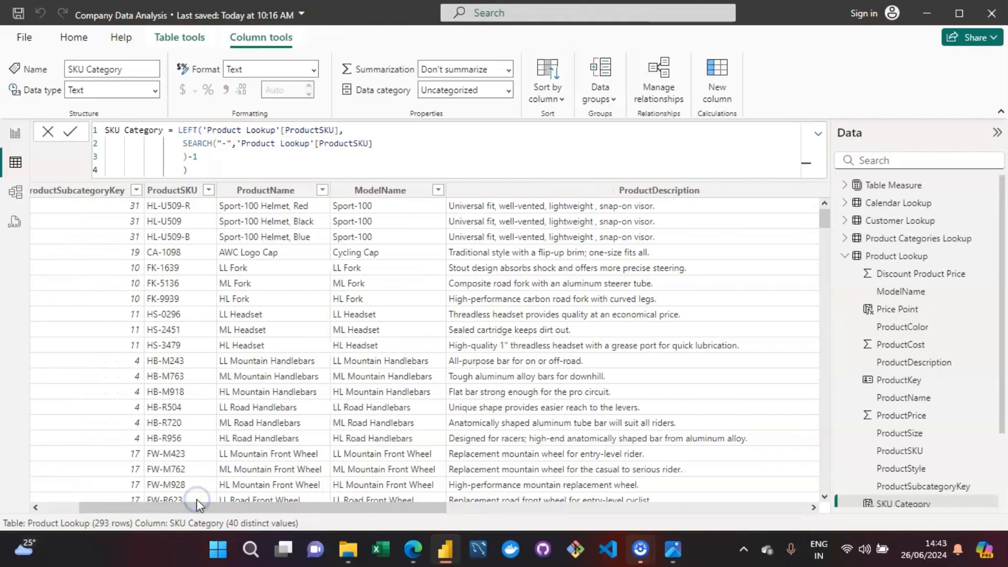
{"action": "left_click", "coordinate": [196, 498]}
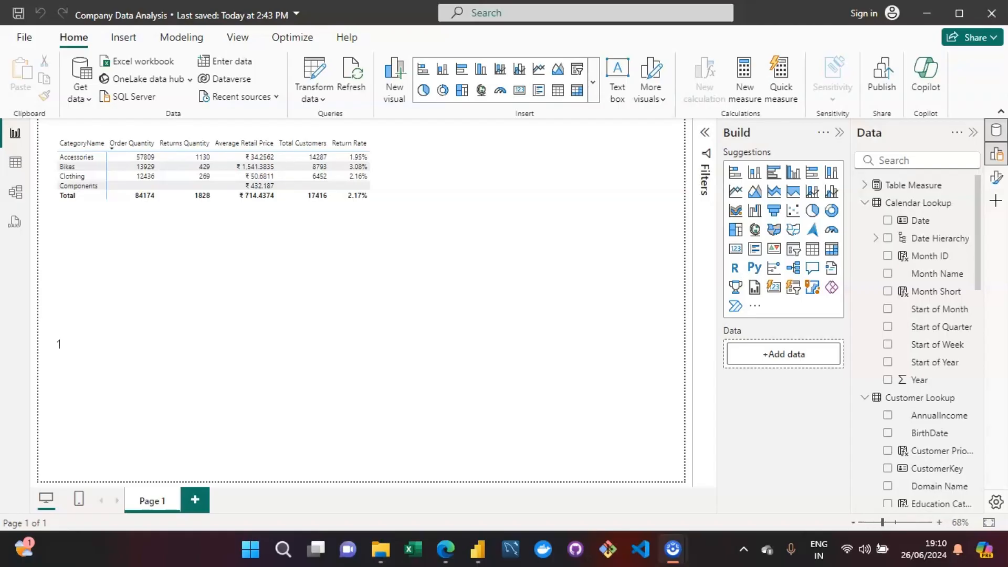
Step: Write the first on-screen note's function names and syntax as "TODAY/NOW -->TODAY (),NOW()"
{"action": "type", "text": "TODAY/NOW"}
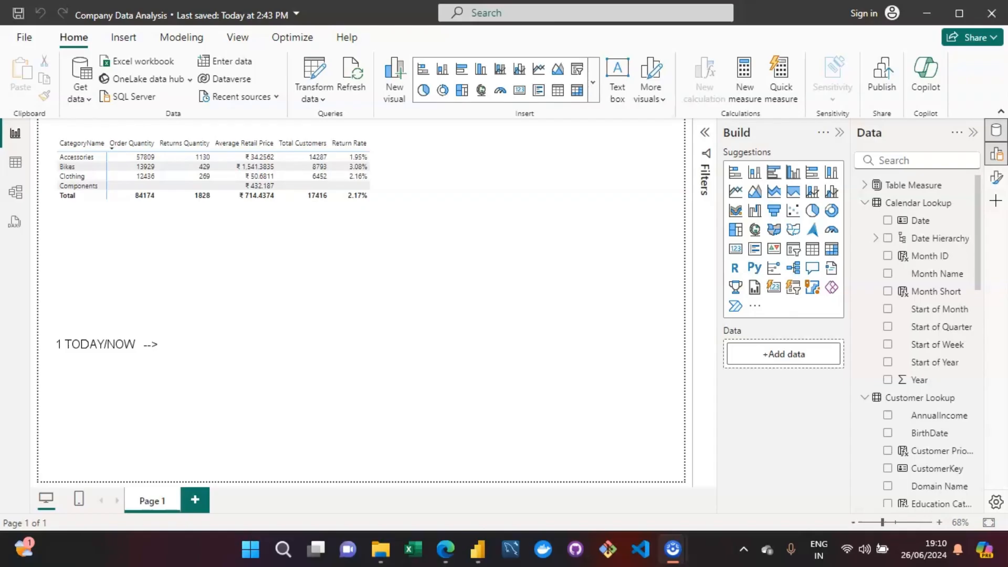
{"action": "type", "text": "-->TODAY (),NOW()-->"}
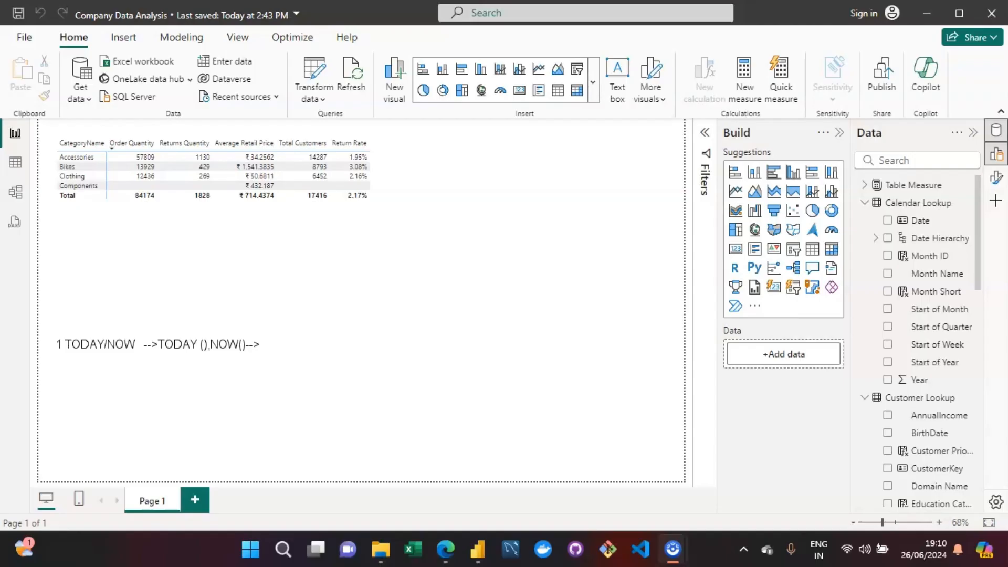
Step: Add the description "Returns current time and todays date" to the TODAY/NOW note, followed by a blank line
{"action": "type", "text": "Returns"}
{"action": "type", "text": "current time and"}
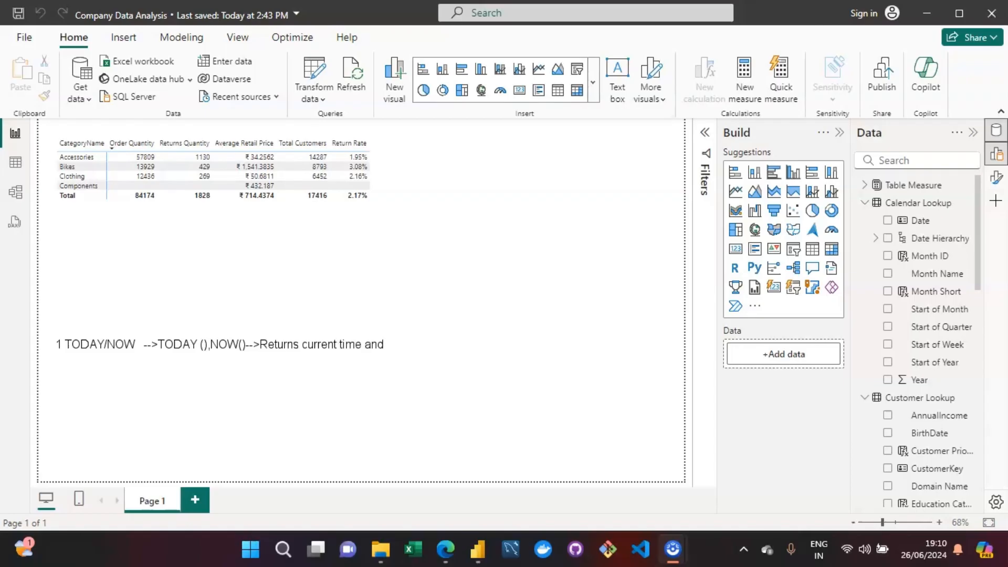
{"action": "type", "text": " todays date"}
{"action": "key", "text": "Return"}
{"action": "key", "text": "Return"}
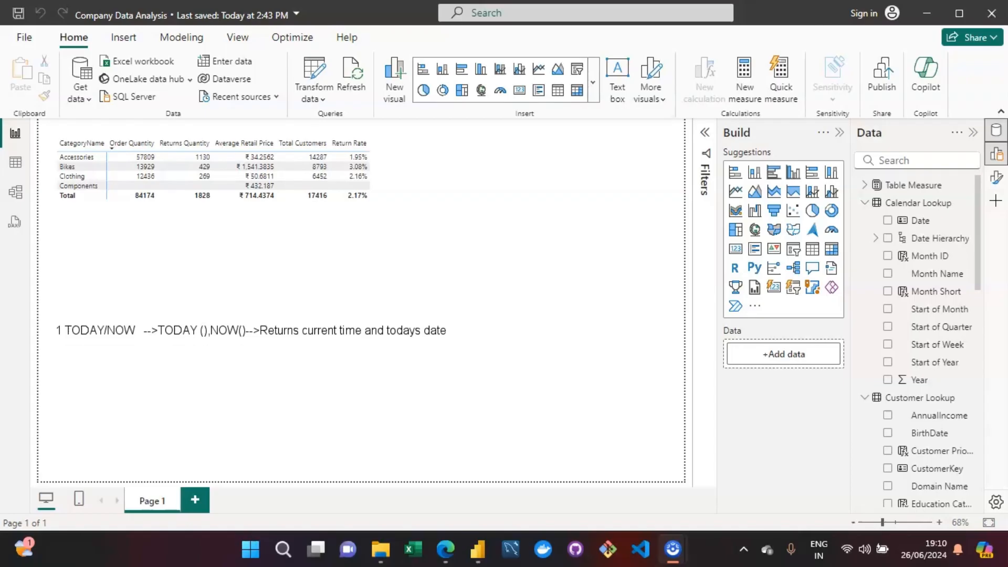
Step: Start the second note with the heading "2 DAY/MONTH/YEAR"
{"action": "type", "text": "2"}
{"action": "type", "text": " DAY"}
{"action": "type", "text": ". MON"}
{"action": "key", "text": "BackSpace"}
{"action": "key", "text": "BackSpace"}
{"action": "key", "text": "BackSpace"}
{"action": "key", "text": "BackSpace"}
{"action": "key", "text": "BackSpace"}
{"action": "type", "text": "/MONTH/YEAR-->"}
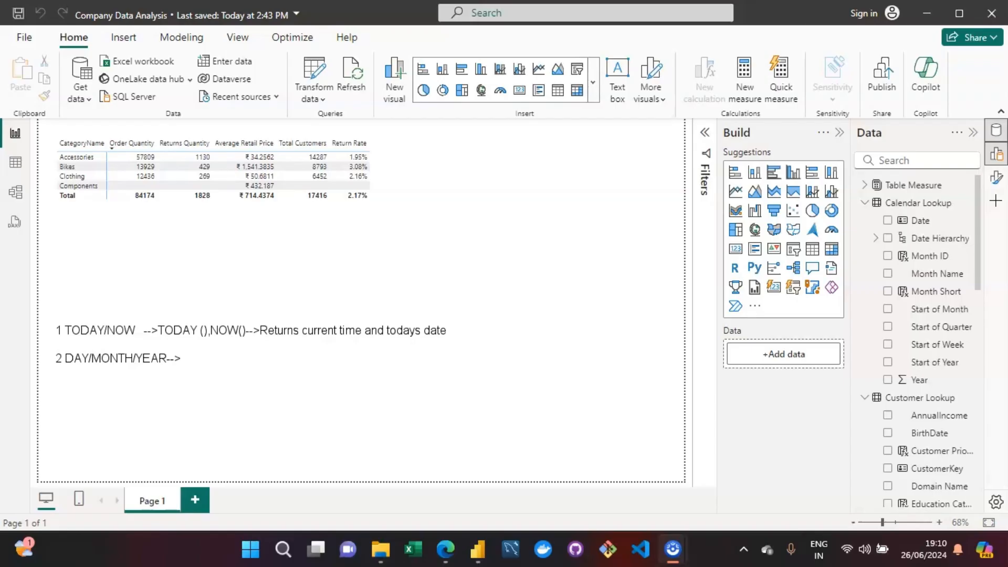
Step: Add the syntax "DAY(date),MONTH(date),YEAR(date)" to the second note
{"action": "type", "text": "DAY(date),MONTH"}
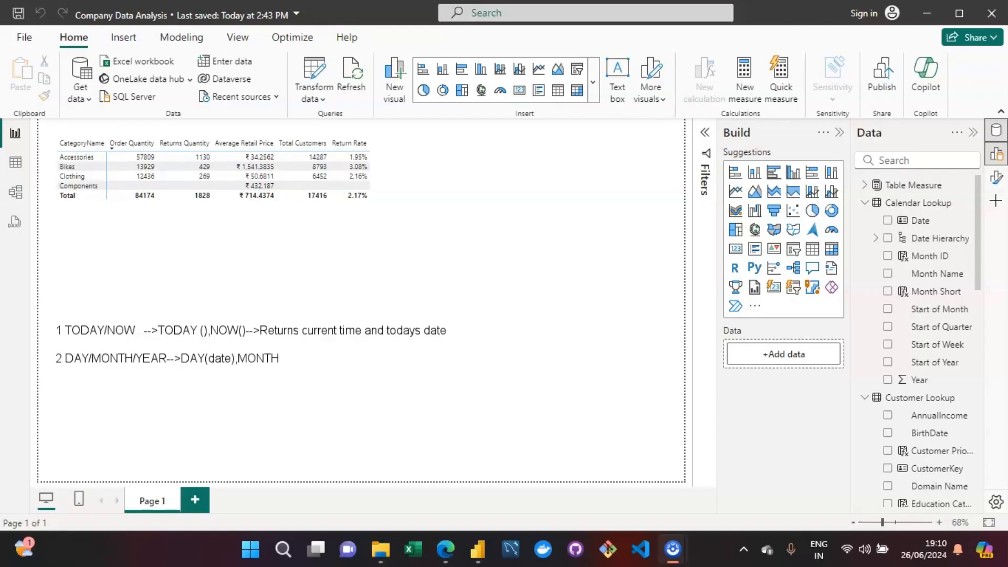
{"action": "type", "text": "(date),YEAR(date)"}
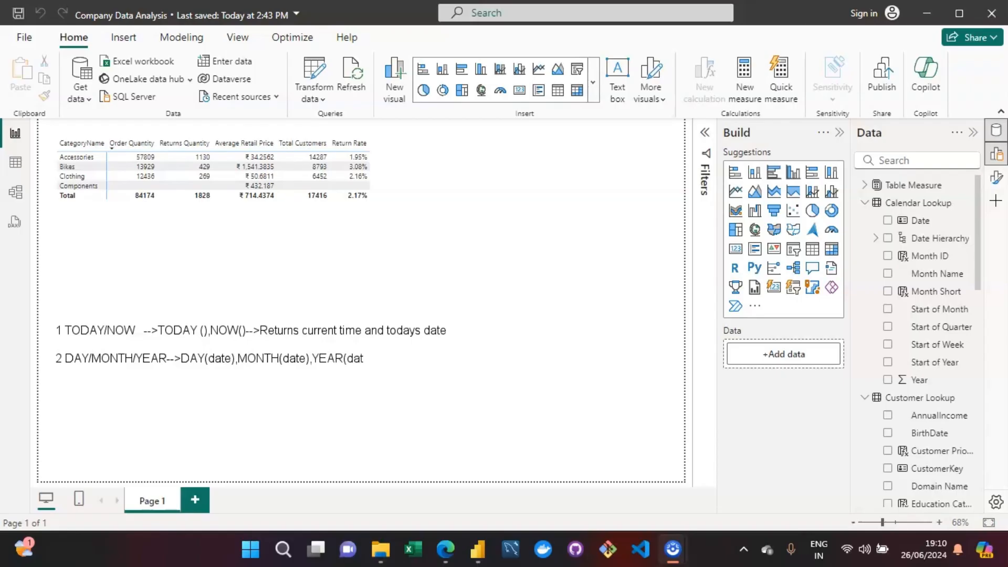
{"action": "type", "text": "-->"}
Step: Describe DAY's result in the second note as "returns day as --(1-31)"
{"action": "type", "text": "dayreturns "}
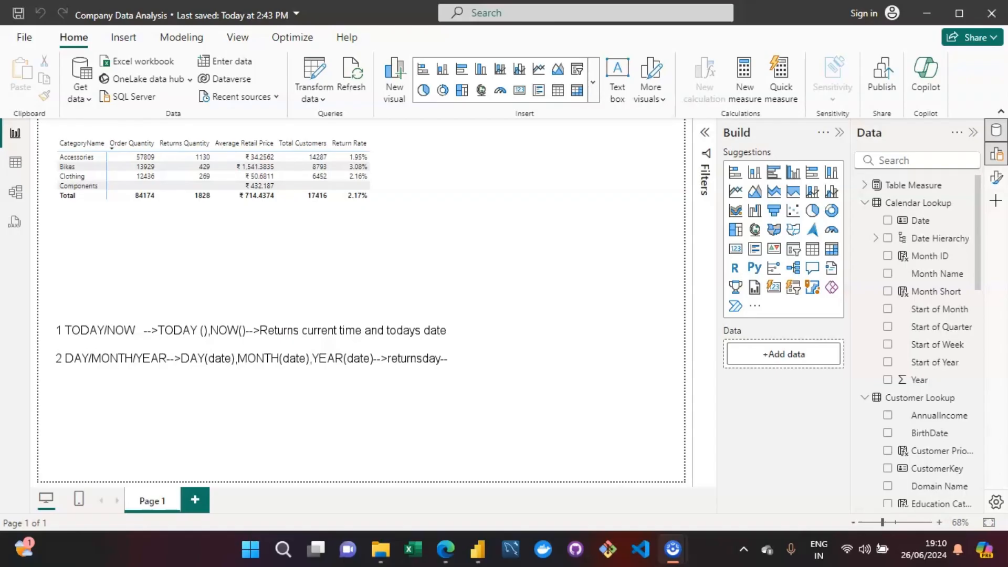
{"action": "type", "text": " as "}
{"action": "type", "text": "(1-32"}
{"action": "key", "text": "BackSpace"}
{"action": "type", "text": "1)"}
Step: Add the month range "Month-(1-12)" to the second note and leave a blank line below it
{"action": "type", "text": ",Month-(1-"}
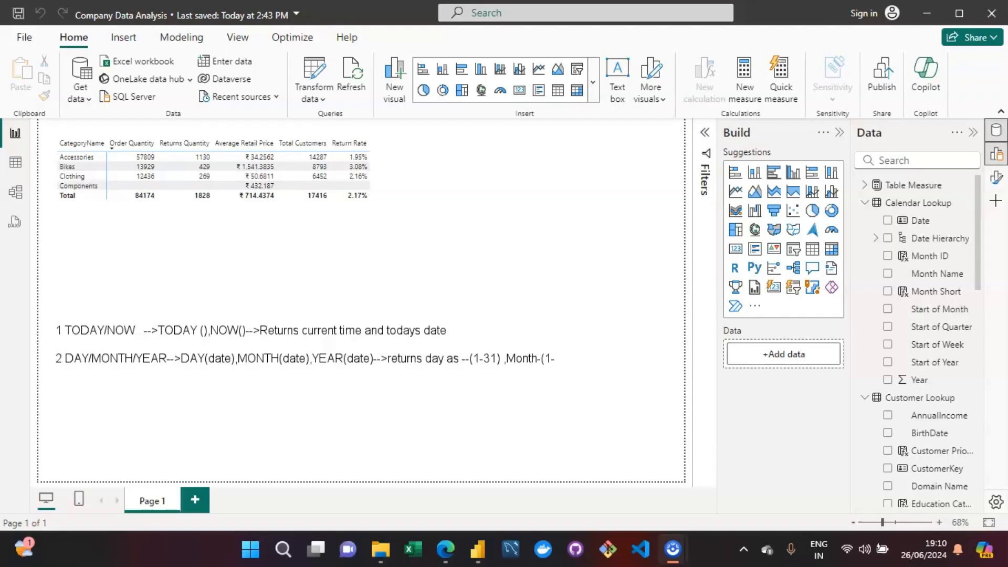
{"action": "type", "text": "12)"}
{"action": "key", "text": "Return"}
{"action": "key", "text": "Return"}
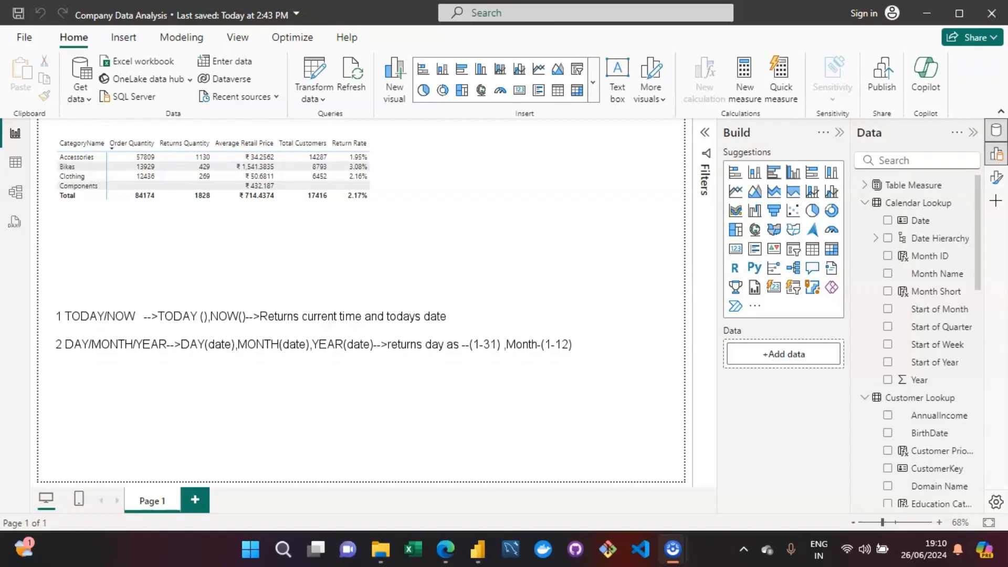
Step: Start the third note with the heading "3 HOUR/MINUTE/SECOND"
{"action": "type", "text": "3 HOUR?"}
{"action": "key", "text": "BackSpace"}
{"action": "type", "text": "/MINUTE"}
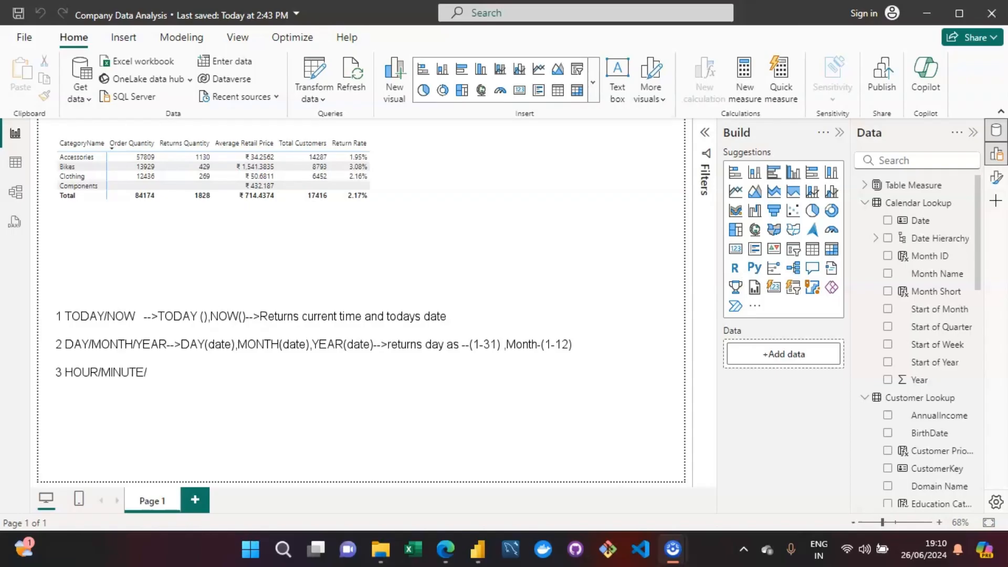
{"action": "type", "text": "/SECOM"}
{"action": "key", "text": "BackSpace"}
{"action": "type", "text": "ND"}
Step: Add the syntax "HOUR(datetime),MINUTE(datetime)" to the third note
{"action": "type", "text": "HOUT"}
{"action": "key", "text": "BackSpace"}
{"action": "type", "text": "R("}
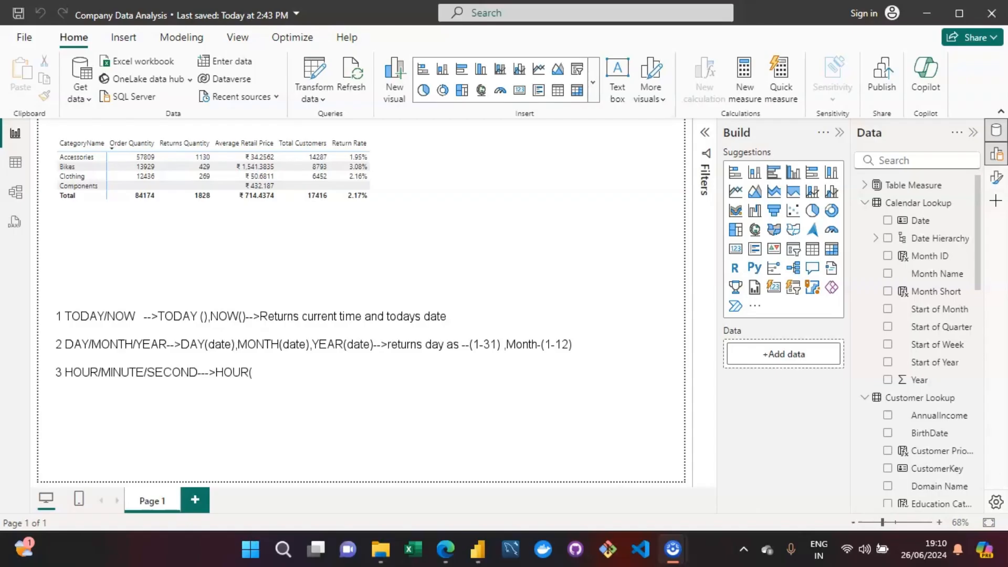
{"action": "type", "text": "datetime),MIN"}
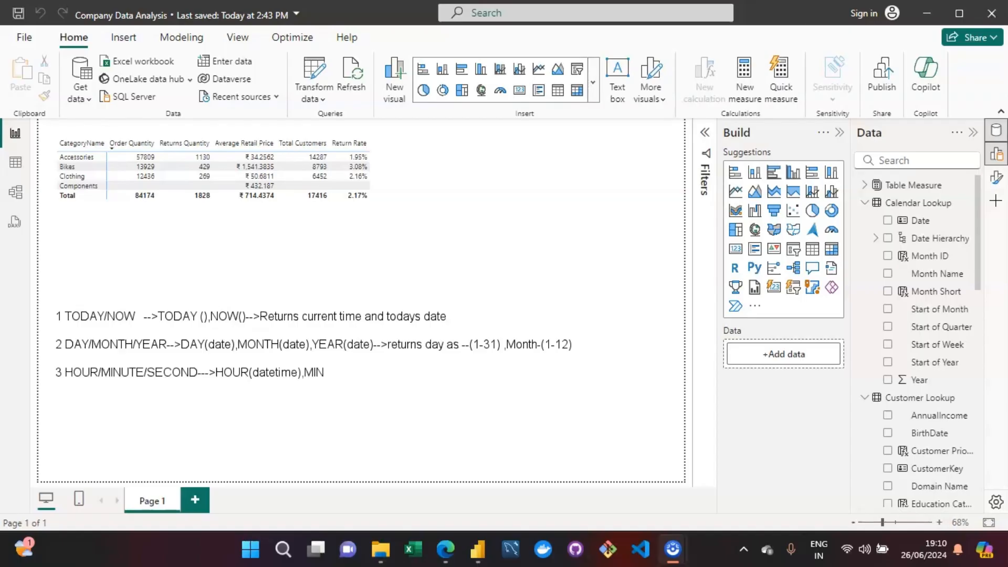
{"action": "type", "text": "UTE(datetime)"}
{"action": "type", "text": ",SECOM"}
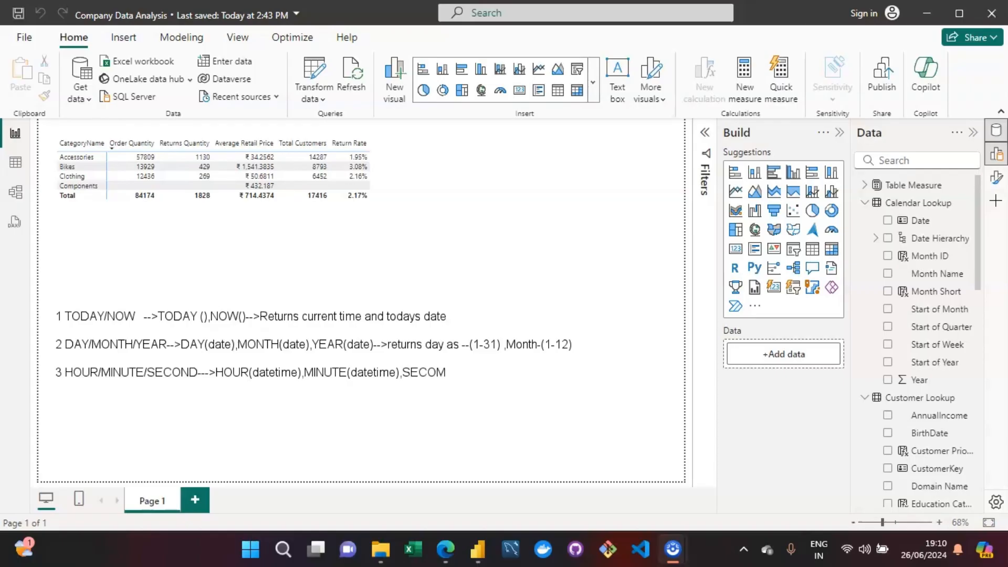
Step: Extend the third note's syntax with "SECOND(datetime)"
{"action": "key", "text": "BackSpace"}
{"action": "type", "text": "ND(datetime)"}
Step: Add the hour range "HOUR (0-23)" after the syntax in the third note
{"action": "type", "text": ">"}
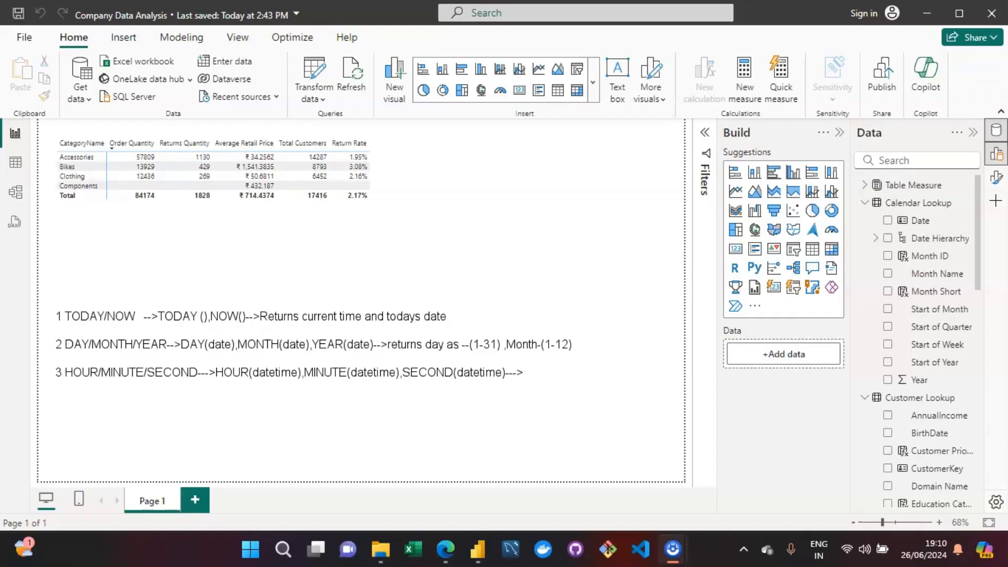
{"action": "type", "text": "HOUR("}
{"action": "key", "text": "BackSpace"}
{"action": "type", "text": "(-24"}
{"action": "key", "text": "BackSpace"}
{"action": "type", "text": "3"}
{"action": "type", "text": "0"}
{"action": "type", "text": ")"}
Step: Add the minute range "MINUTE--(0-59)" to the third note
{"action": "type", "text": ",MI"}
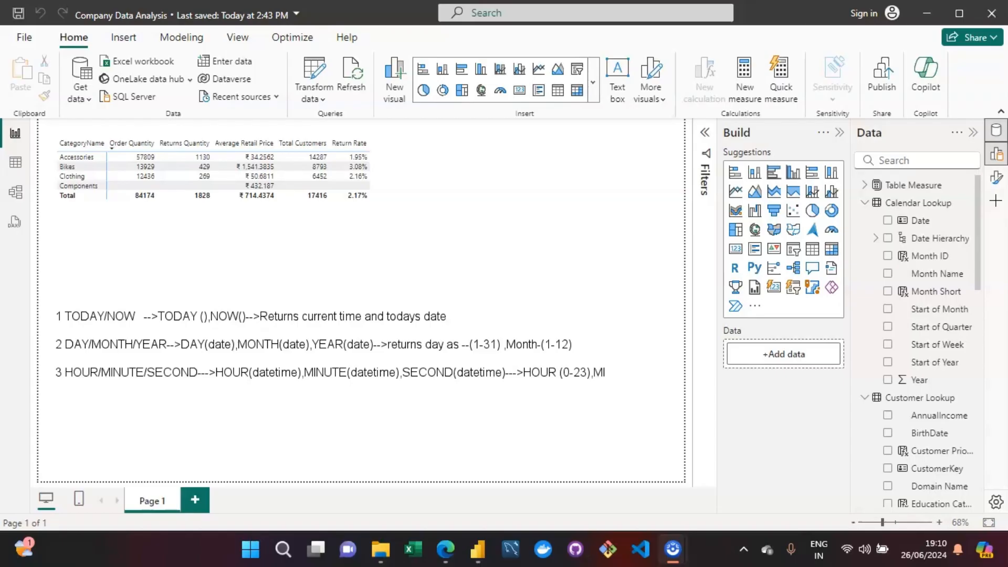
{"action": "type", "text": "NUTE--("}
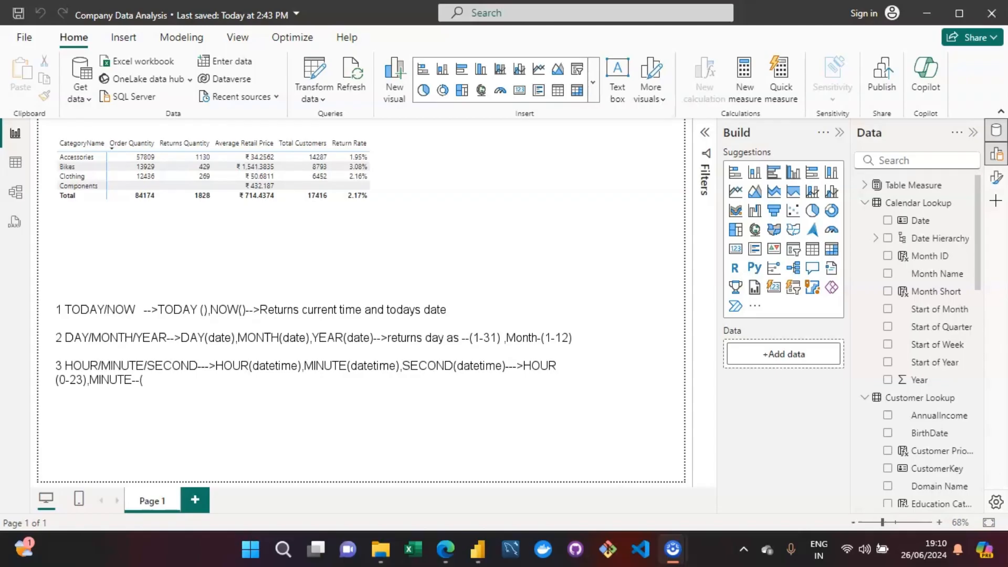
{"action": "type", "text": "0-59)"}
Step: Finish the third note with the range "SECOND --(0-59)" and leave a blank line below it
{"action": "type", "text": ", SECOND --(0-59"}
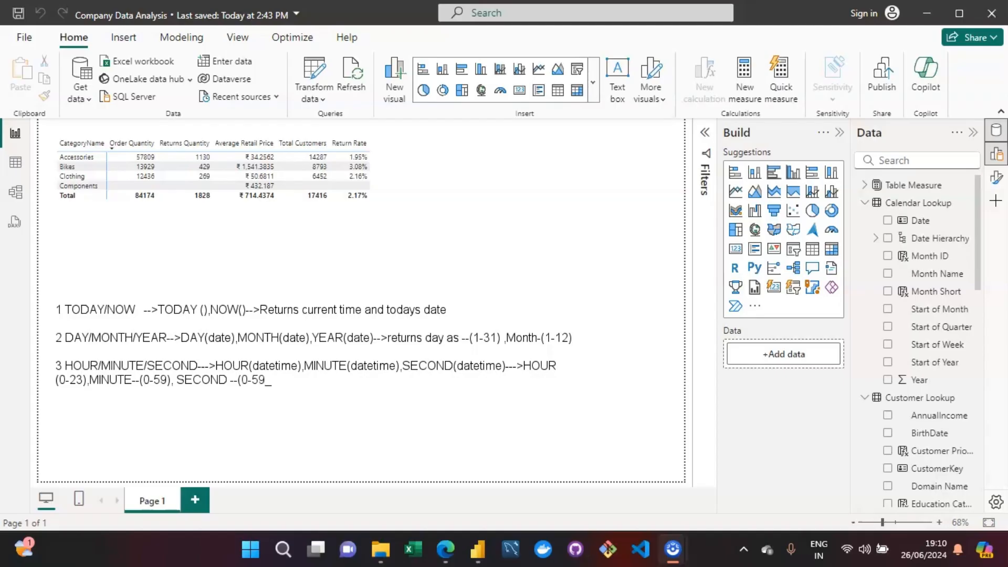
{"action": "type", "text": ")"}
{"action": "key", "text": "Return"}
{"action": "key", "text": "Return"}
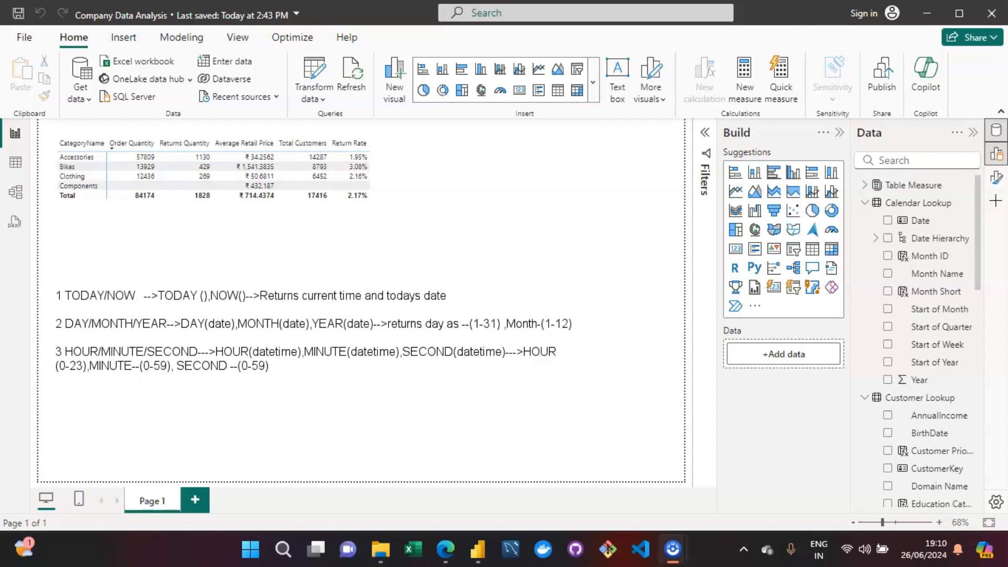
Step: Start the fourth note with the heading "4 WEEKDAY/WEEKNUM"
{"action": "type", "text": "4 WEEKDAY/WEE"}
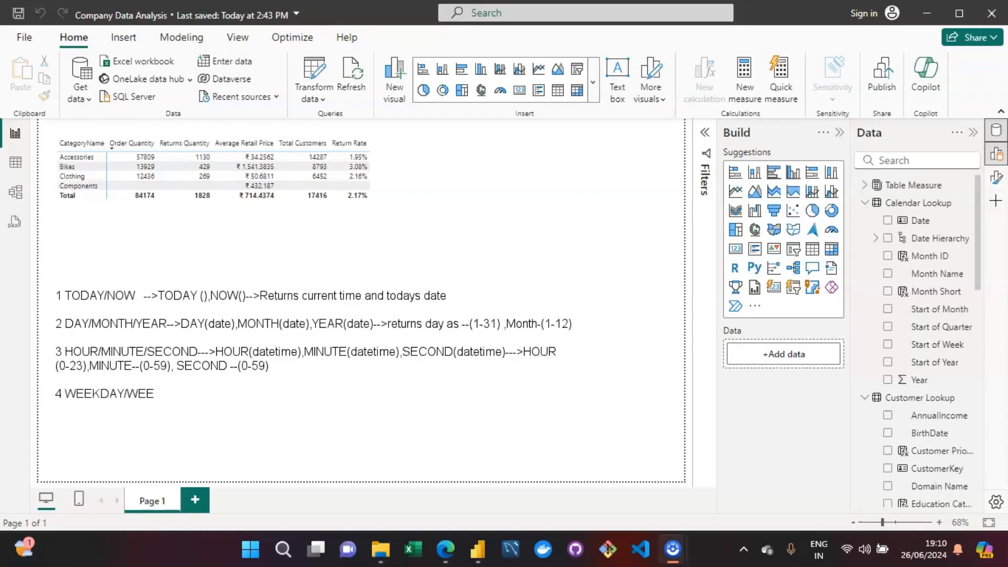
{"action": "type", "text": "KNUM"}
{"action": "key", "text": "BackSpace"}
{"action": "type", "text": "NUM"}
Step: Add the syntax "WEEKDAY(Date,[Return Type])" to the fourth note
{"action": "type", "text": "WEEKDAY"}
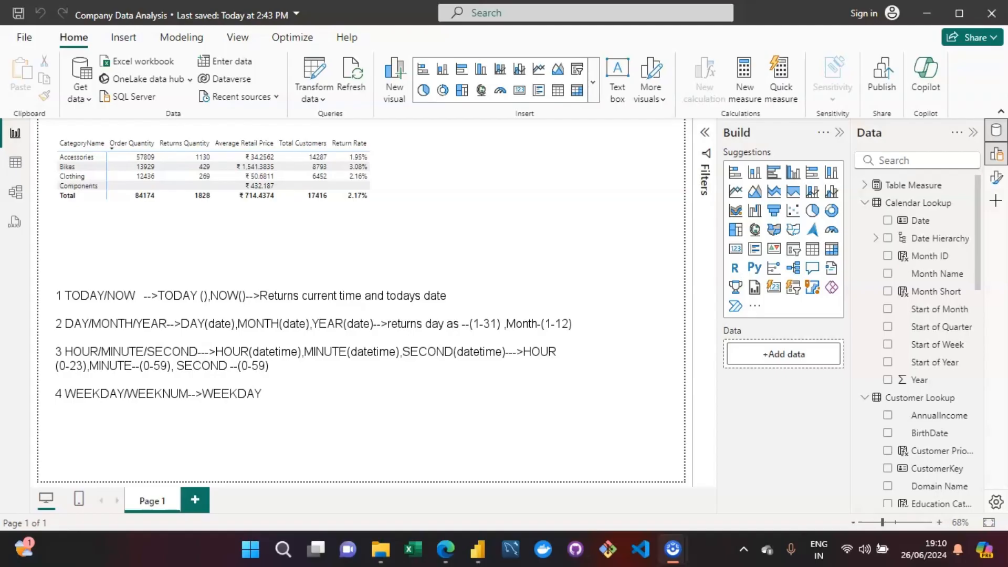
{"action": "type", "text": "(Date"}
{"action": "type", "text": "Return Typ"}
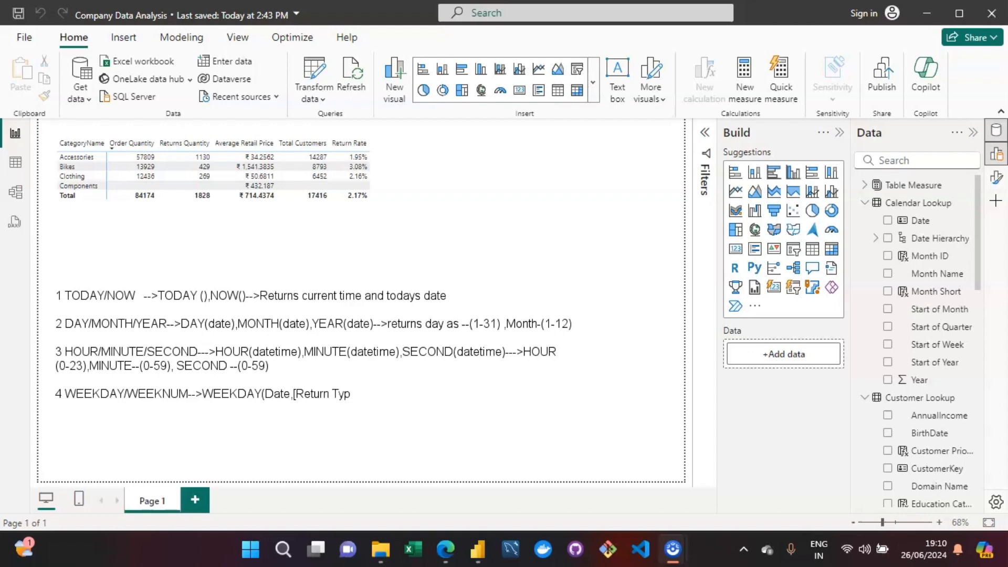
{"action": "type", "text": "e])"}
Step: Duplicate the WEEKDAY syntax after a comma and change the copy to "WEEKNUM(Date,[Return Type])"
{"action": "key", "text": "shift+Left"}
{"action": "key", "text": "shift+Left"}
{"action": "key", "text": "shift+Left"}
{"action": "key", "text": "shift+Left"}
{"action": "key", "text": "shift+Left"}
{"action": "key", "text": "shift+Left"}
{"action": "key", "text": "shift+Left"}
{"action": "key", "text": "shift+Left"}
{"action": "key", "text": "shift+Left"}
{"action": "key", "text": "shift+Left"}
{"action": "key", "text": "shift+Left"}
{"action": "key", "text": "shift+Left"}
{"action": "key", "text": "shift+Left"}
{"action": "key", "text": "shift+Left"}
{"action": "key", "text": "shift+Left"}
{"action": "key", "text": "shift+Left"}
{"action": "key", "text": "shift+Left"}
{"action": "key", "text": "shift+Left"}
{"action": "key", "text": "shift+Left"}
{"action": "key", "text": "shift+Left"}
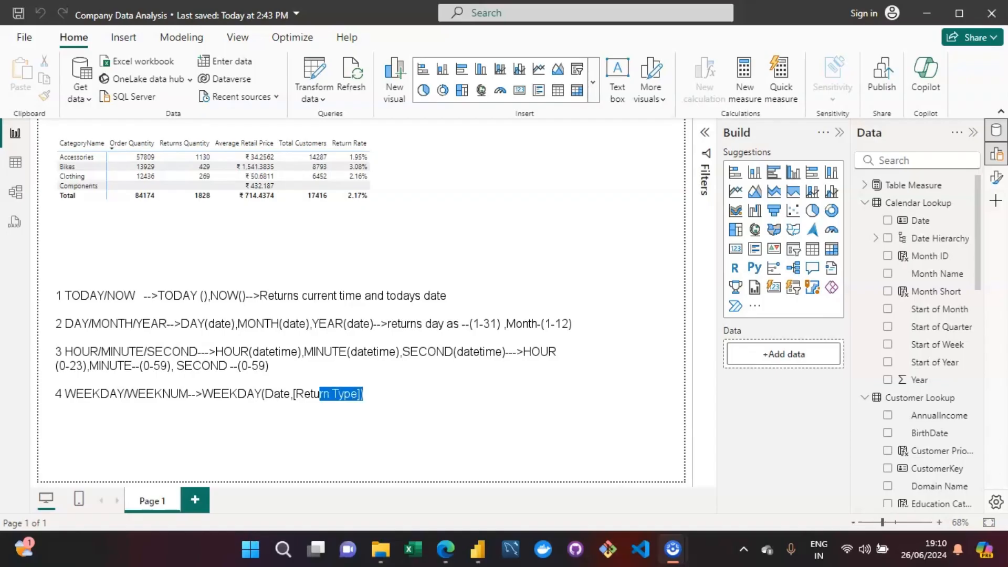
{"action": "key", "text": "shift+Left"}
{"action": "key", "text": "ctrl+c"}
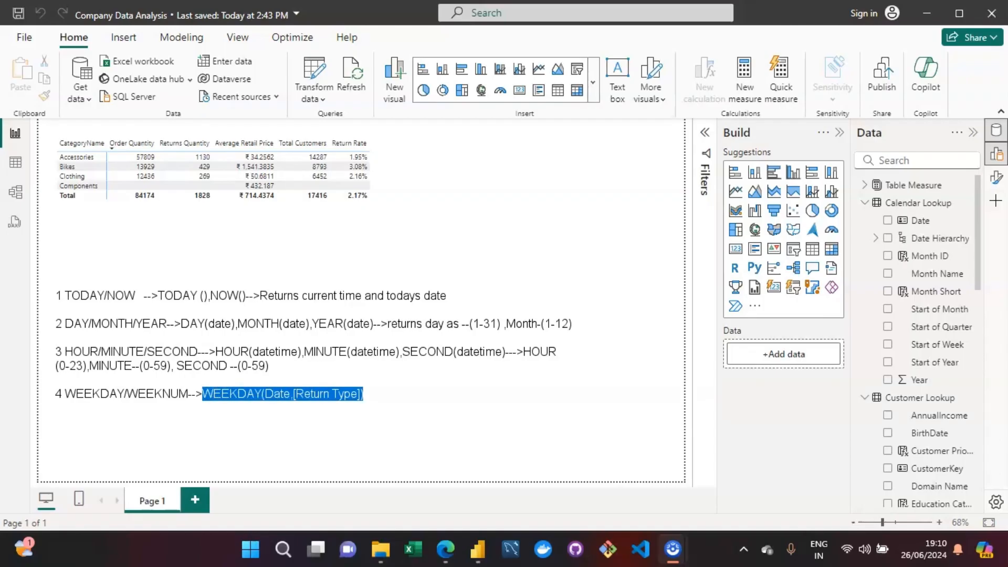
{"action": "key", "text": "Right"}
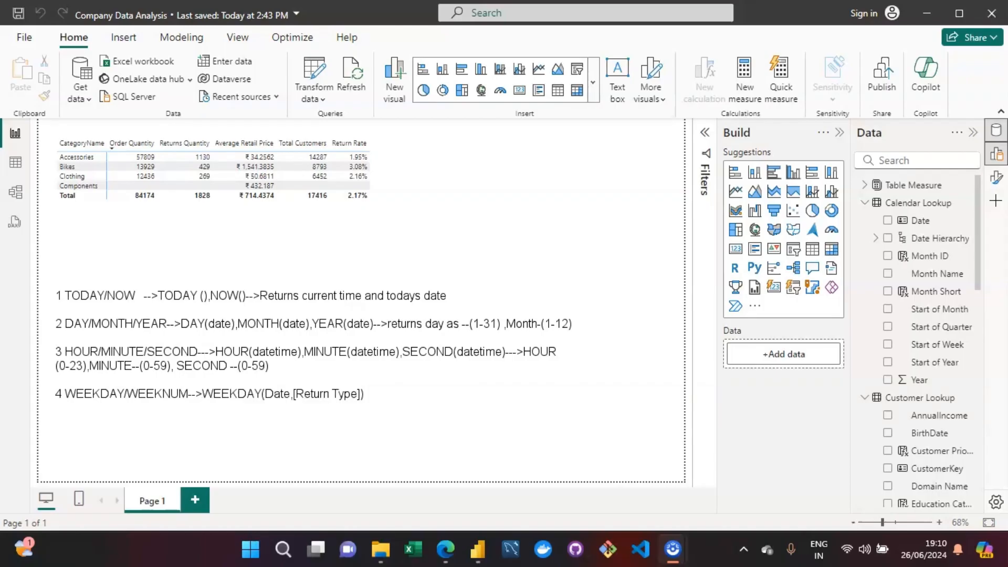
{"action": "type", "text": ","}
{"action": "key", "text": "ctrl+v"}
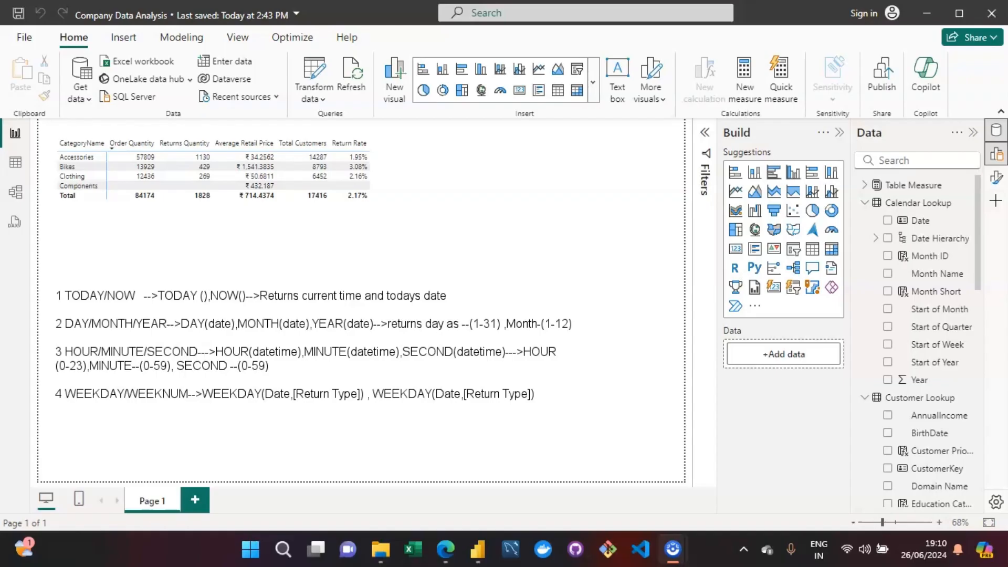
{"action": "key", "text": "BackSpace"}
{"action": "key", "text": "BackSpace"}
{"action": "key", "text": "BackSpace"}
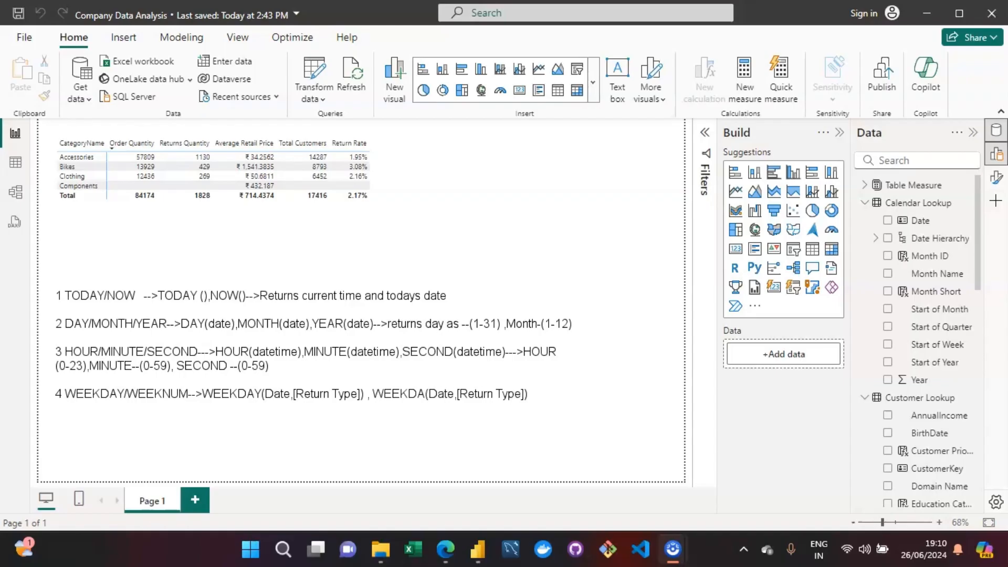
{"action": "type", "text": "NUM"}
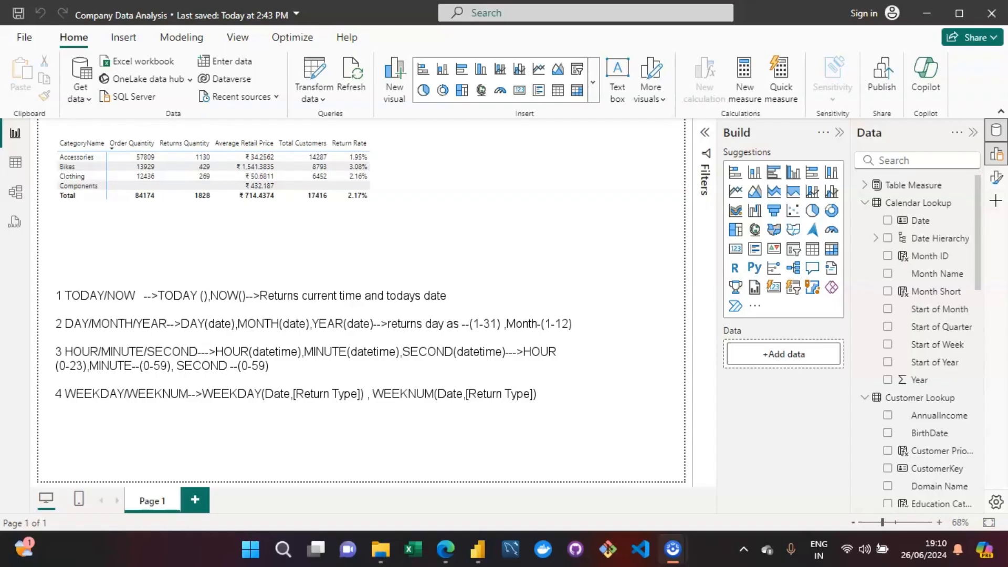
Step: Start the fifth note on a new line with the heading "5 EOMONTH -->"
{"action": "scroll", "coordinate": [314, 345], "scroll_direction": "down", "scroll_amount": 1}
{"action": "key", "text": "Return"}
{"action": "type", "text": "5"}
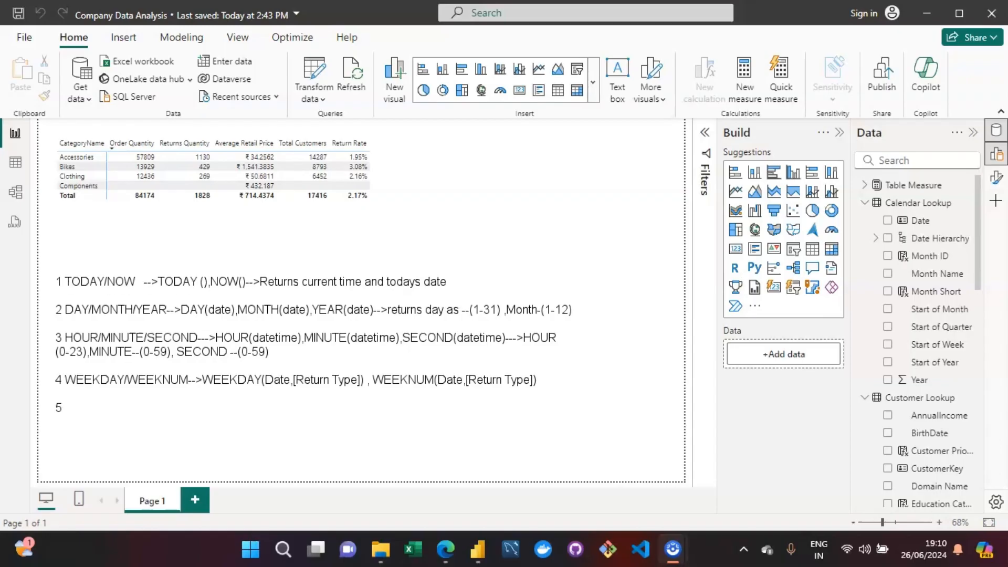
{"action": "type", "text": " EOMONTH -->"}
Step: Add the syntax "EOMONTH(startdate,Month)" to the fifth note
{"action": "type", "text": "EOMONTH"}
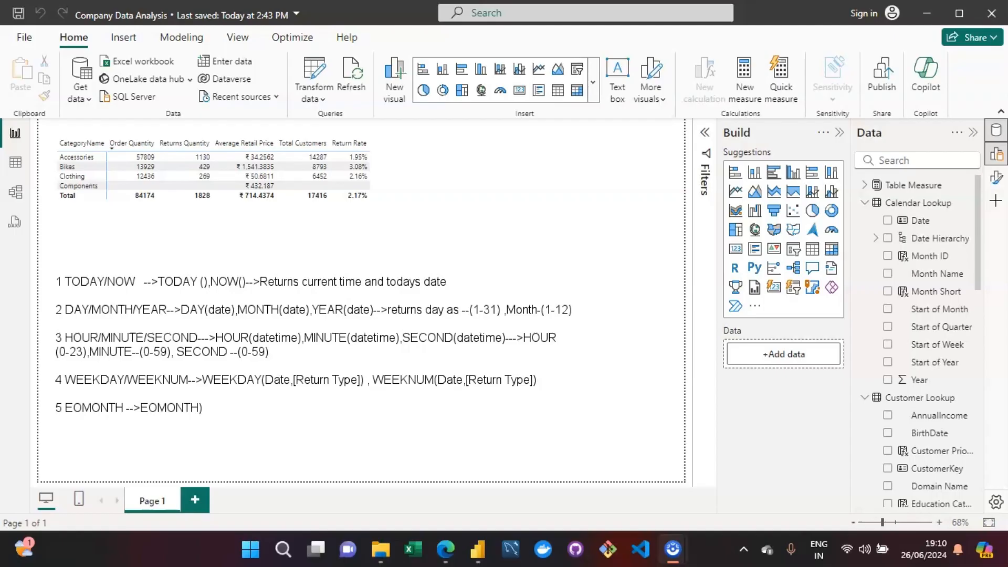
{"action": "type", "text": "(startdate,Month"}
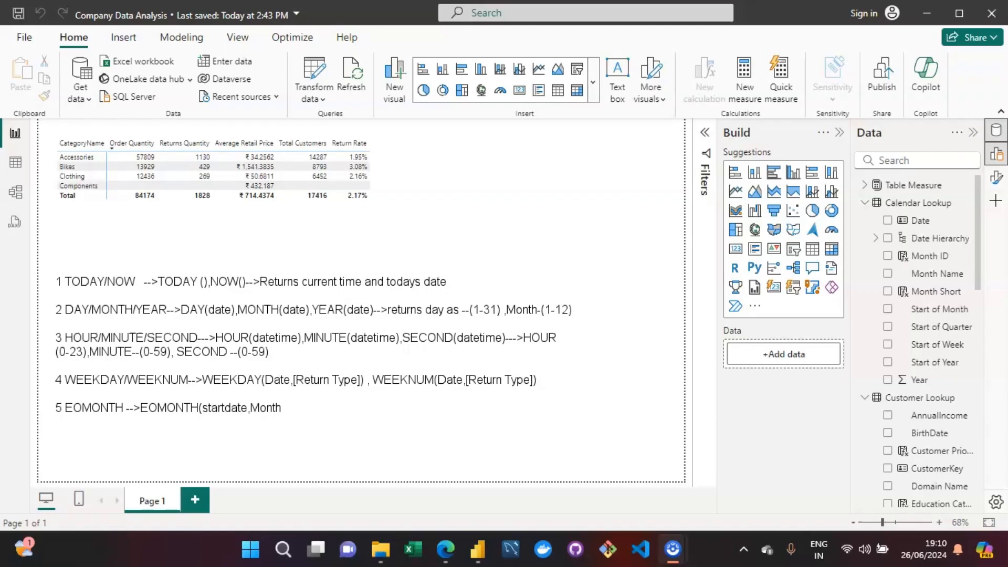
{"action": "type", "text": ")"}
Step: Explain the Month argument in the fifth note with "Month-->0---current month"
{"action": "type", "text": ">0Month"}
{"action": "type", "text": "current month"}
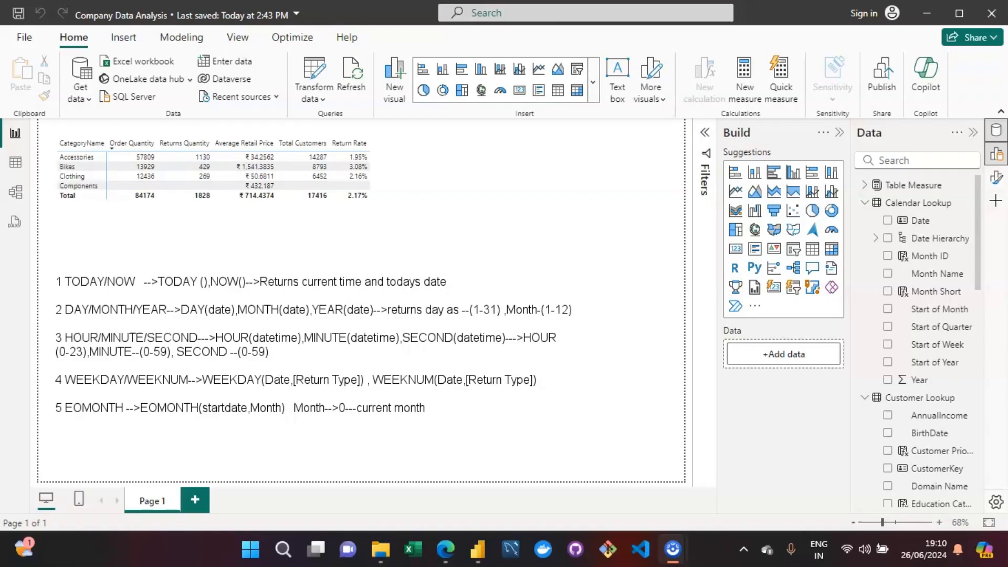
{"action": "type", "text": " ,Month-->-1"}
Step: Continue the fifth note with ",Month-->-1-->previous month"
{"action": "type", "text": "-->previous on"}
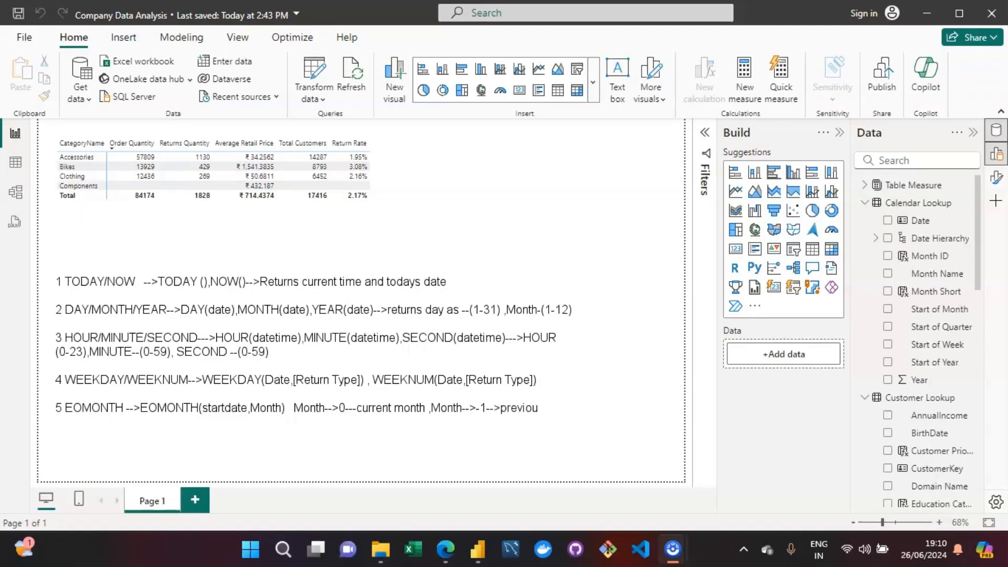
{"action": "key", "text": "BackSpace"}
{"action": "key", "text": "BackSpace"}
{"action": "type", "text": "month ,Month-->+1__"}
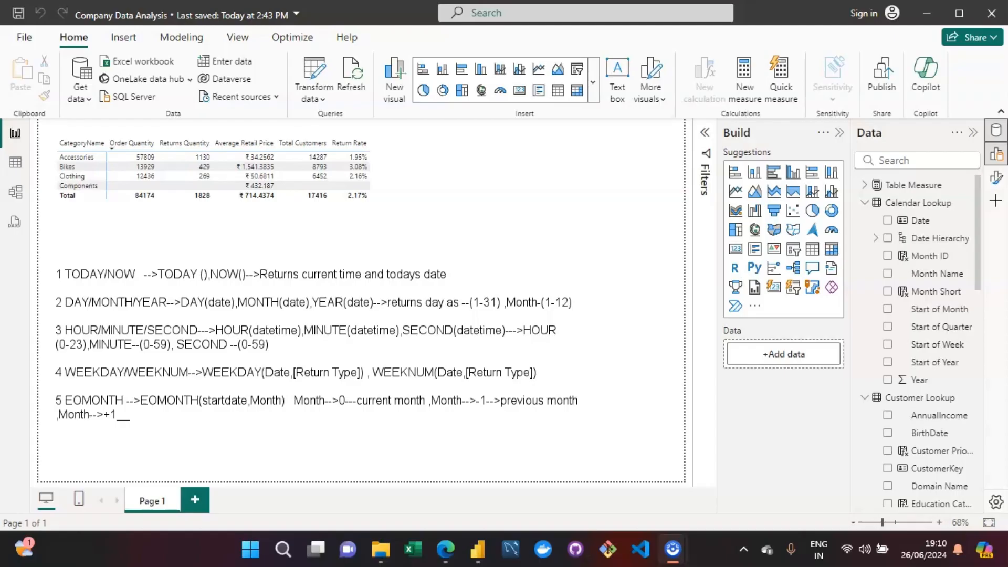
Step: Finish the fifth note with ",Month-->+1-->next month"
{"action": "type", "text": "->next month"}
Step: Start the sixth note below a blank line with the heading "6 DATEDIFF--->"
{"action": "key", "text": "Return"}
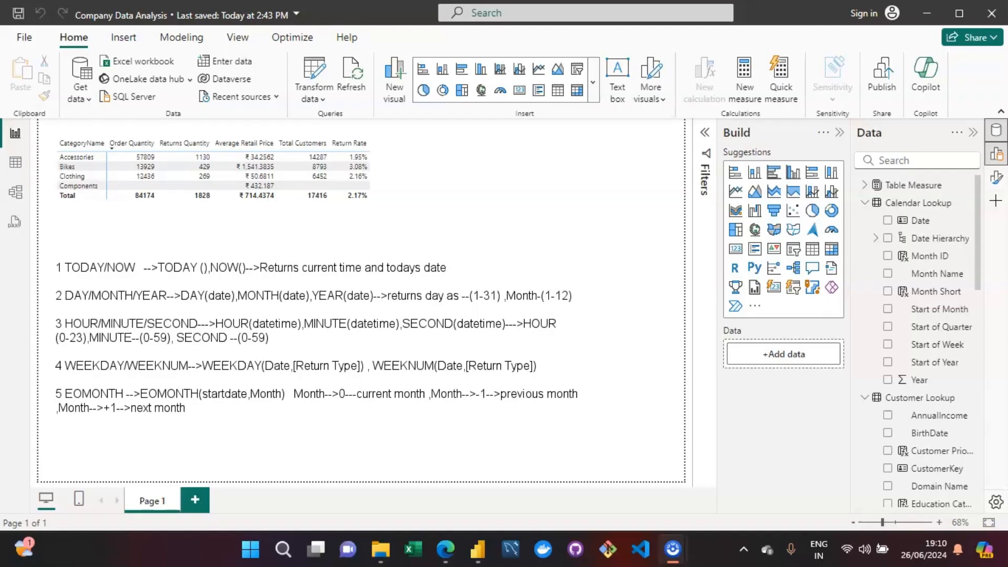
{"action": "key", "text": "Return"}
{"action": "type", "text": "6"}
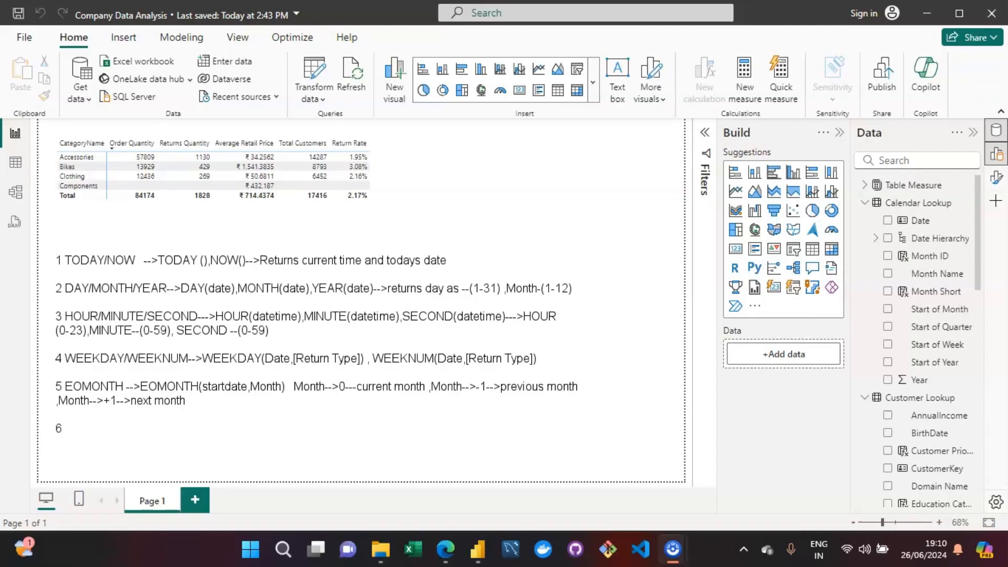
{"action": "type", "text": " DATEDIFF"}
Step: Add the syntax "DATEDIFF(date1,date2,Interval)" to the sixth note
{"action": "type", "text": "DATE"}
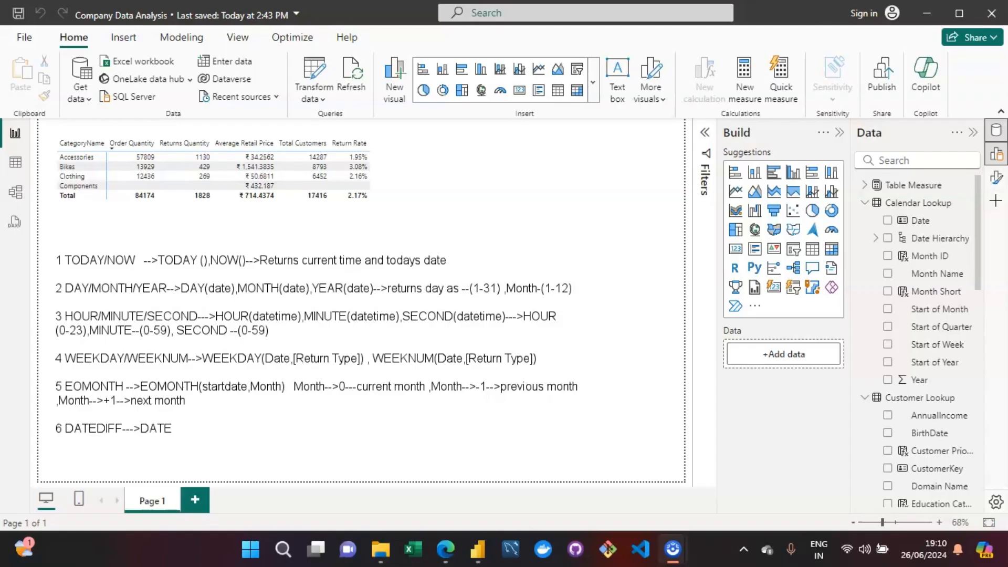
{"action": "type", "text": "DIFF(date1,date2"}
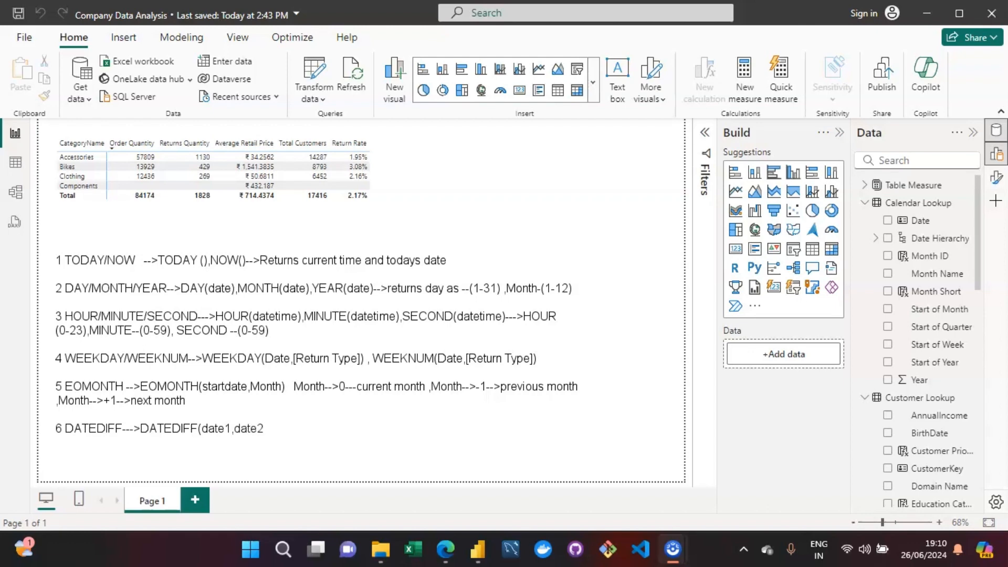
{"action": "type", "text": ",Interval)"}
Step: Delete all the on-screen date function notes and leave the annotation mode
{"action": "key", "text": "ctrl+a"}
{"action": "key", "text": "Delete"}
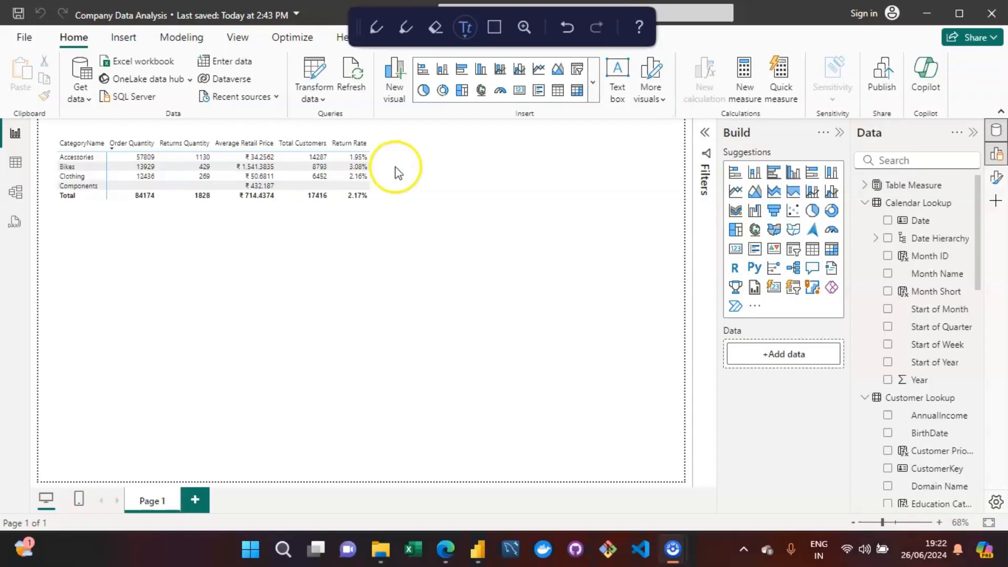
{"action": "key", "text": "Escape"}
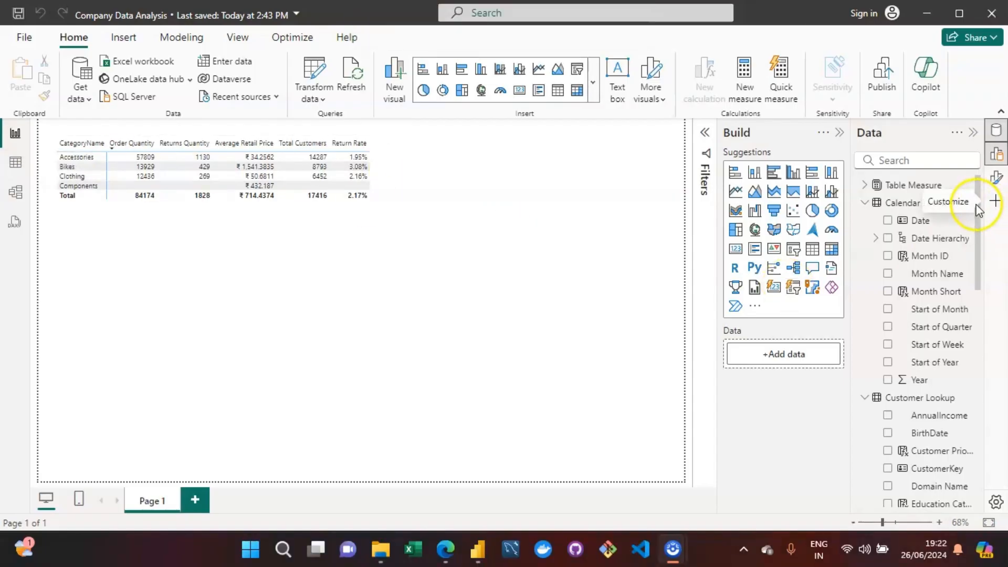
Step: Show the data of the Calendar Lookup table in the table view
{"action": "mouse_move", "coordinate": [908, 202]}
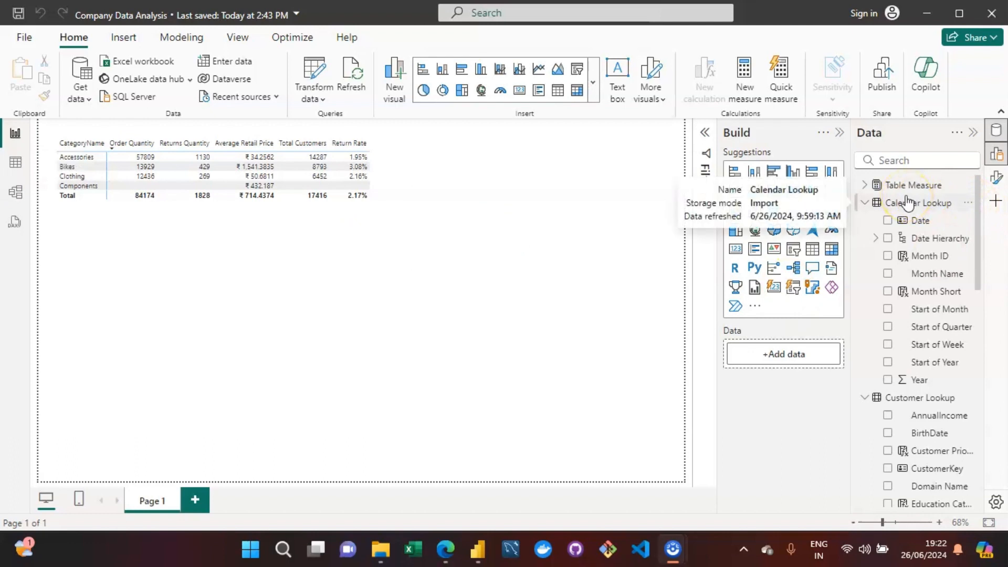
{"action": "left_click", "coordinate": [16, 160]}
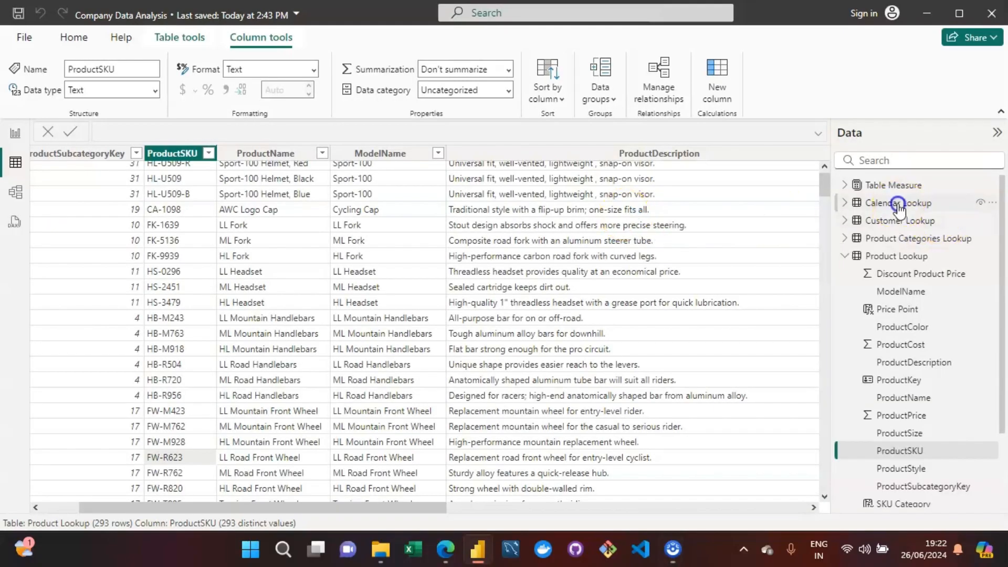
{"action": "left_click", "coordinate": [898, 204]}
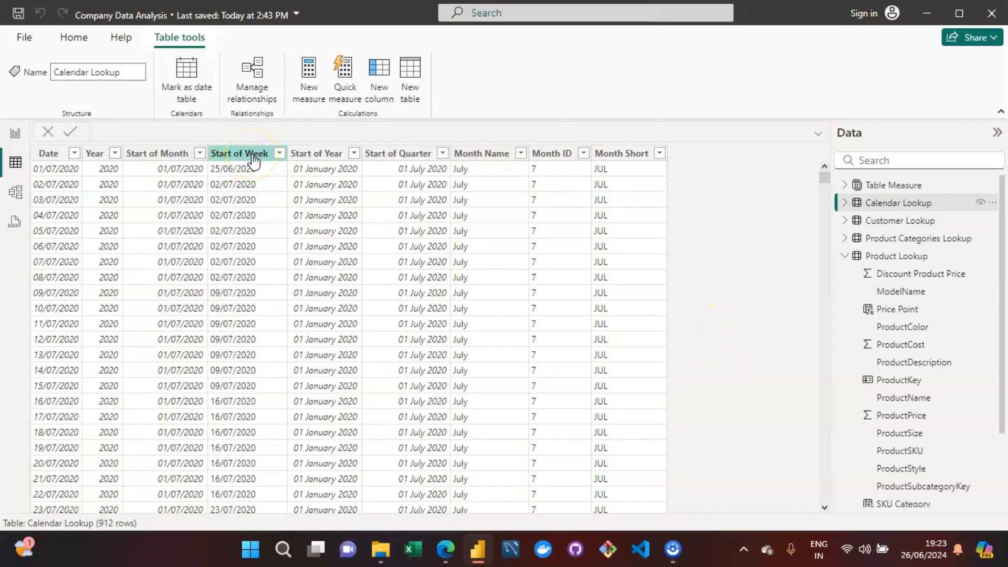
Step: Examine the Year, Start of Month and Start of Week columns in the Calendar Lookup table
{"action": "left_click", "coordinate": [239, 181]}
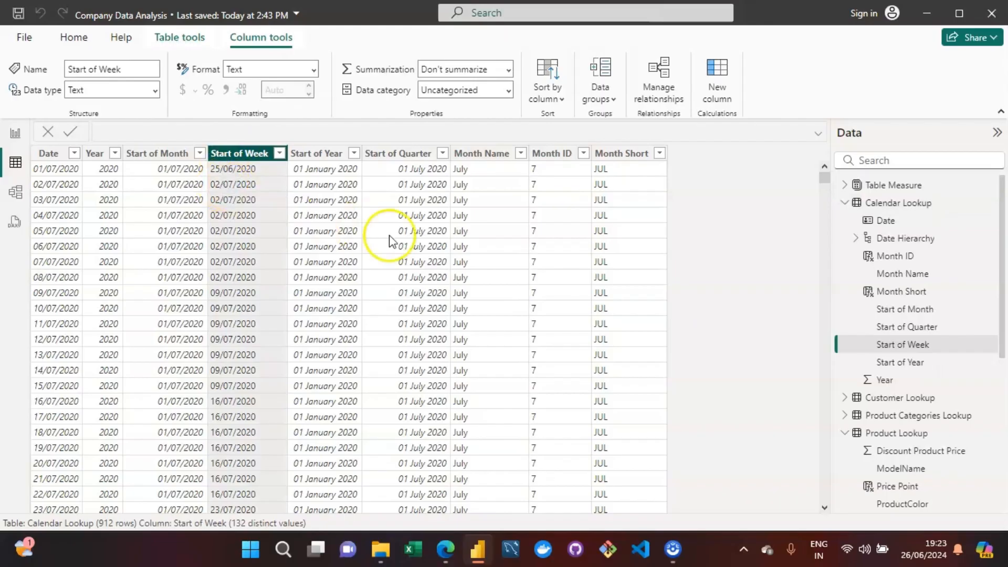
{"action": "left_click", "coordinate": [116, 213]}
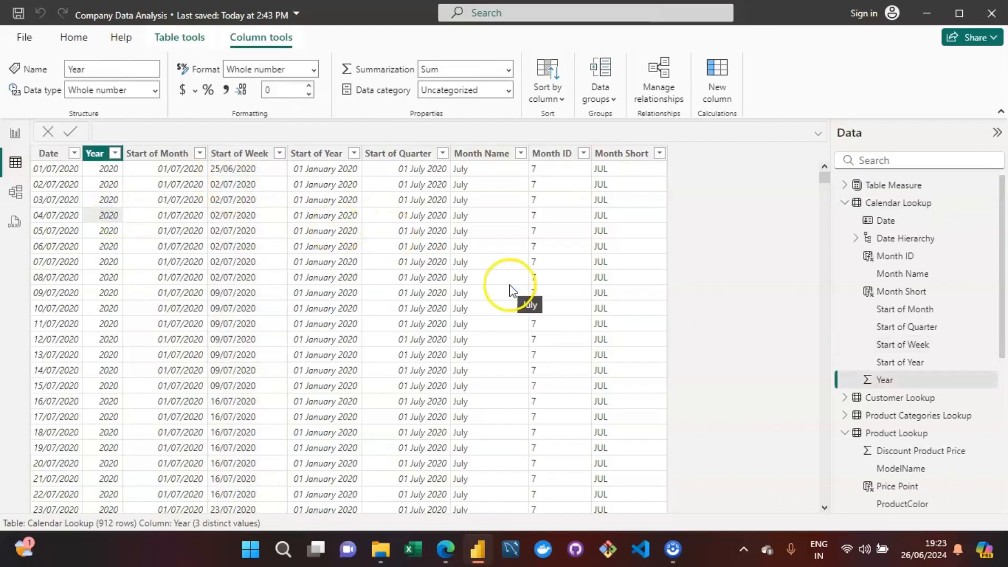
{"action": "key", "text": "Right"}
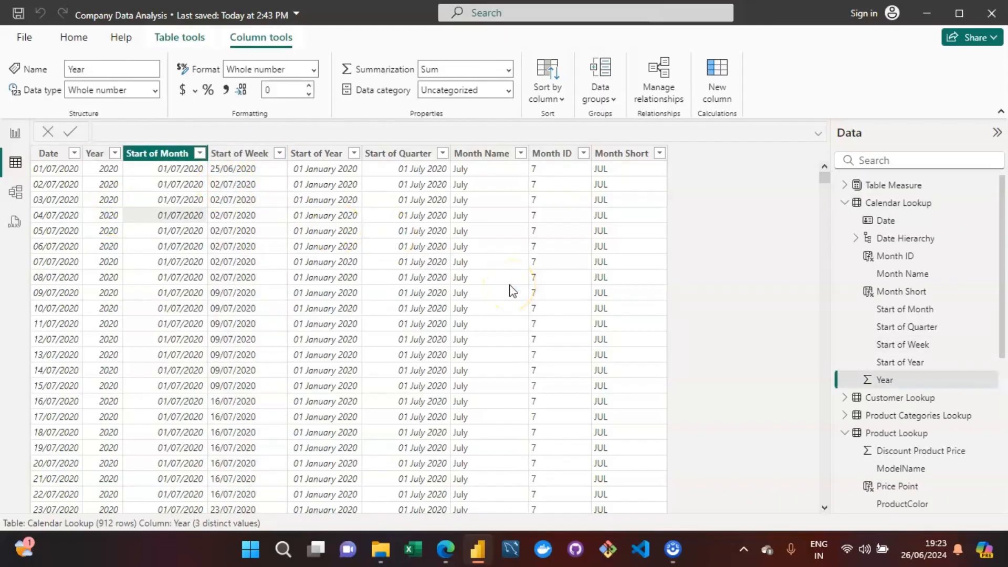
{"action": "key", "text": "Left"}
{"action": "key", "text": "Right"}
{"action": "key", "text": "Right"}
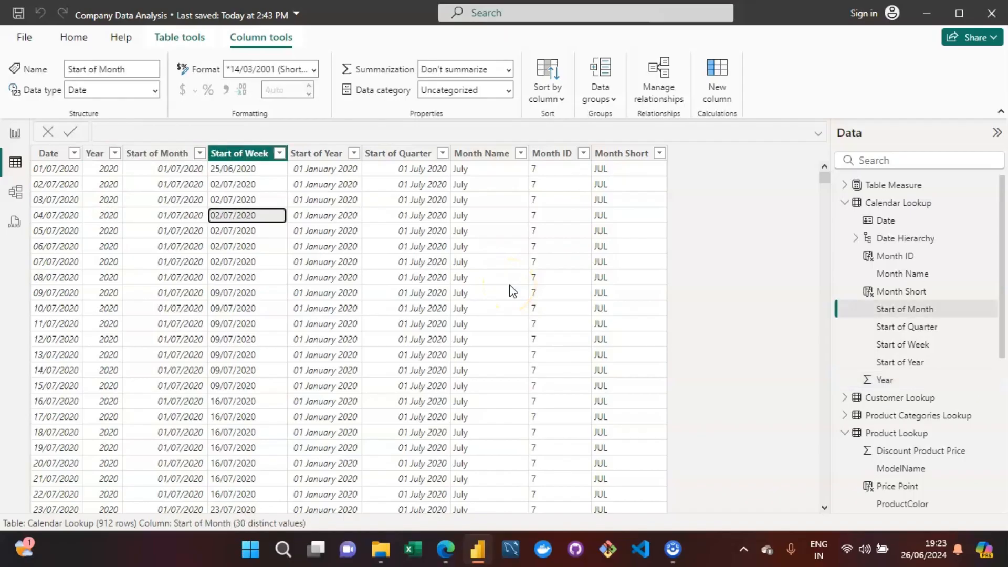
{"action": "left_click", "coordinate": [247, 264]}
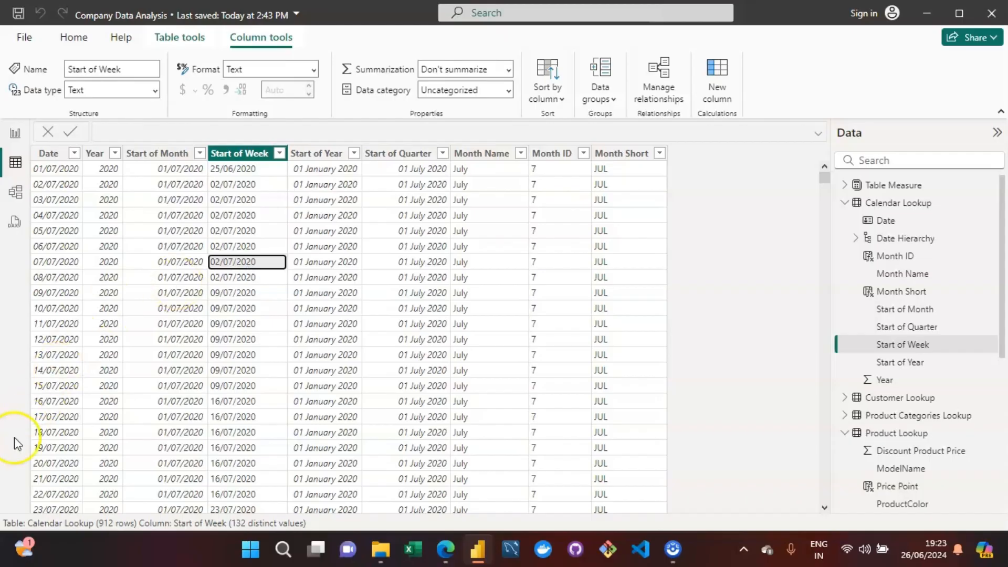
Step: Open the data transformation editor and show the Calendar Lookup query
{"action": "left_click", "coordinate": [637, 255]}
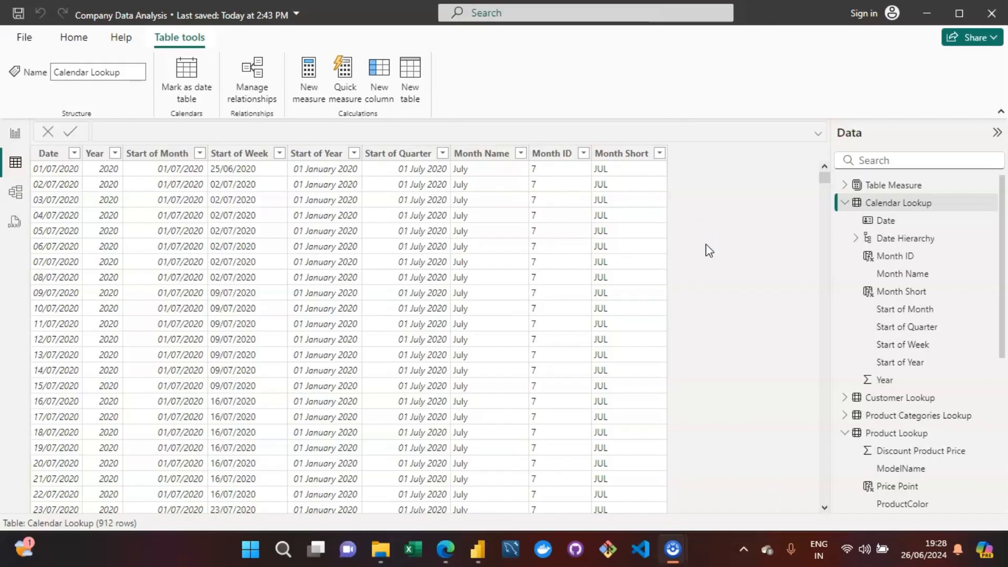
{"action": "left_click", "coordinate": [90, 38]}
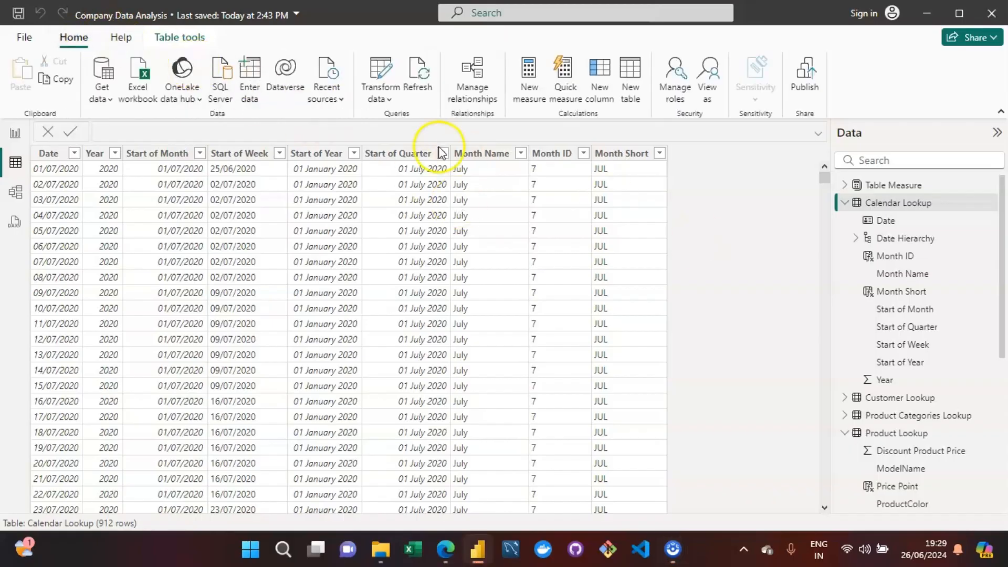
{"action": "left_click", "coordinate": [382, 68]}
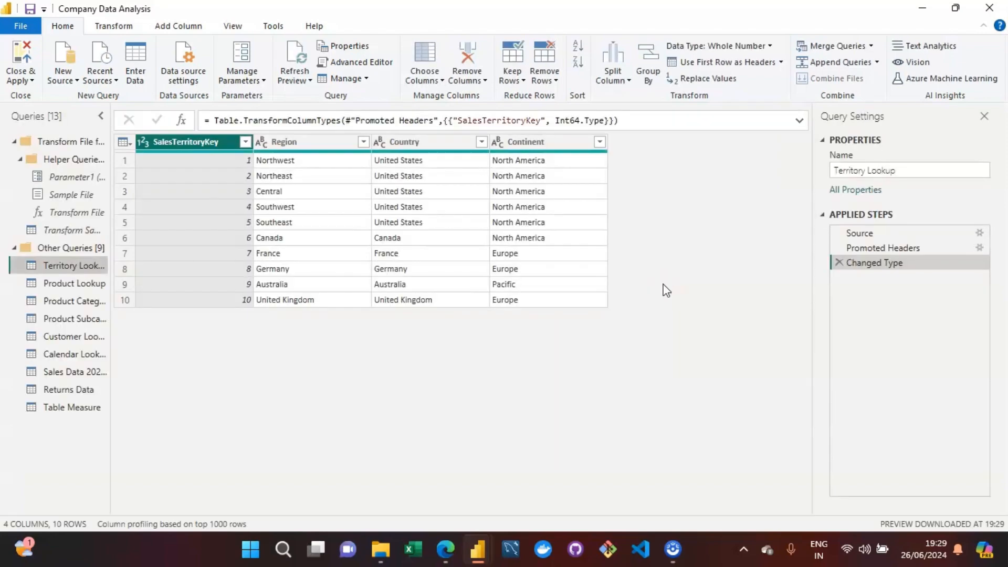
{"action": "left_click", "coordinate": [71, 359]}
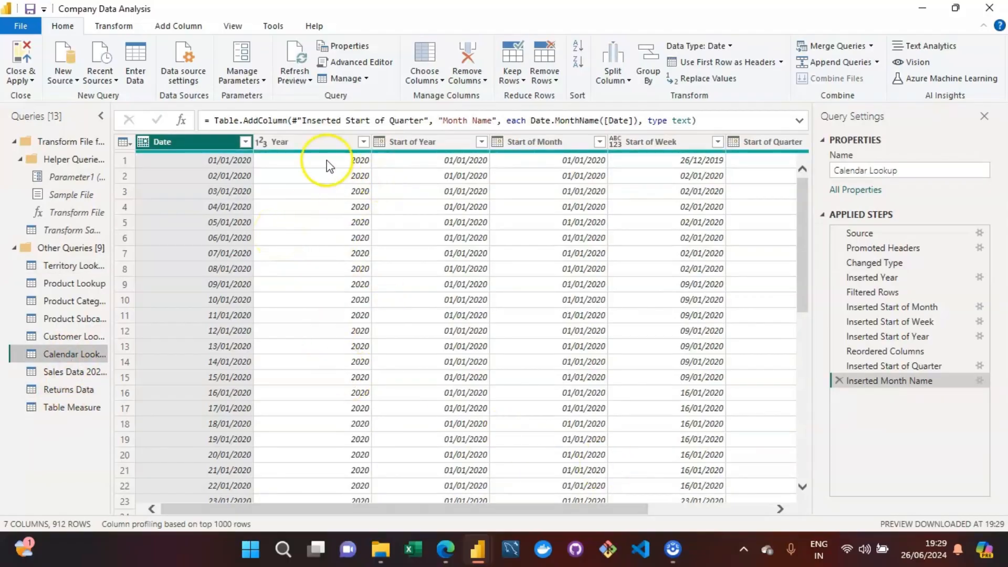
Step: Add a column with the name of the day, derived from the Date column of the Calendar Lookup query
{"action": "left_click", "coordinate": [174, 147]}
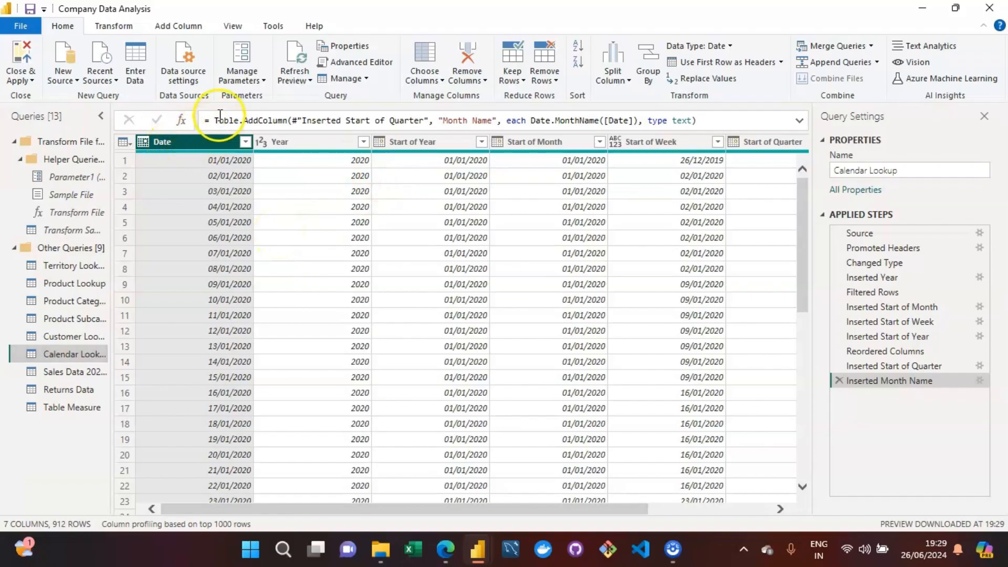
{"action": "left_click", "coordinate": [171, 31]}
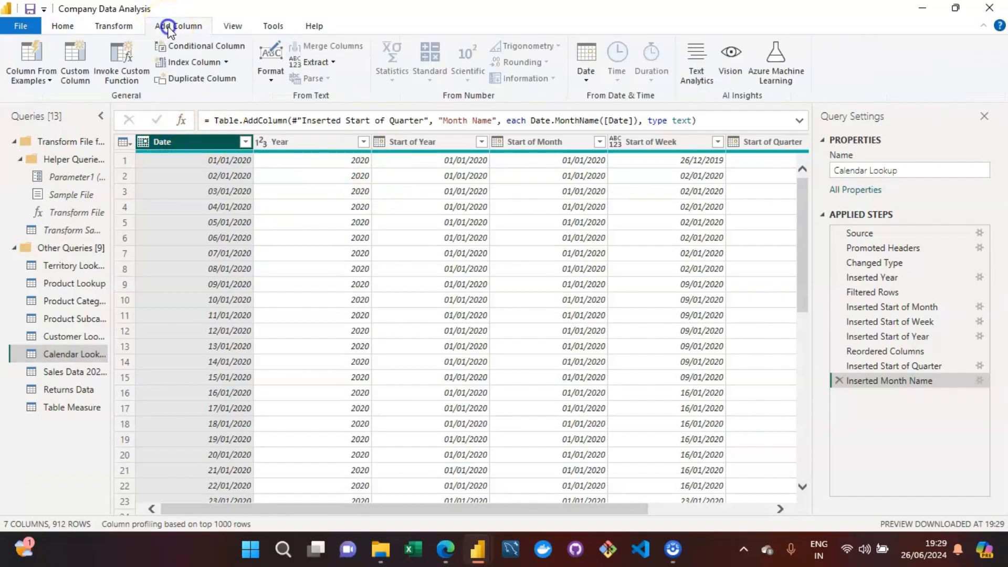
{"action": "left_click", "coordinate": [586, 80]}
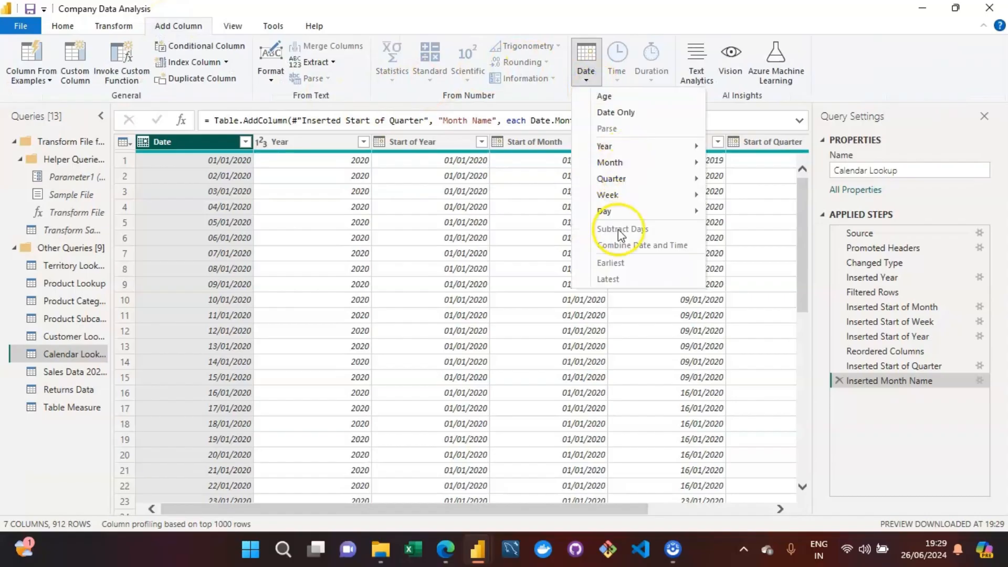
{"action": "mouse_move", "coordinate": [630, 215]}
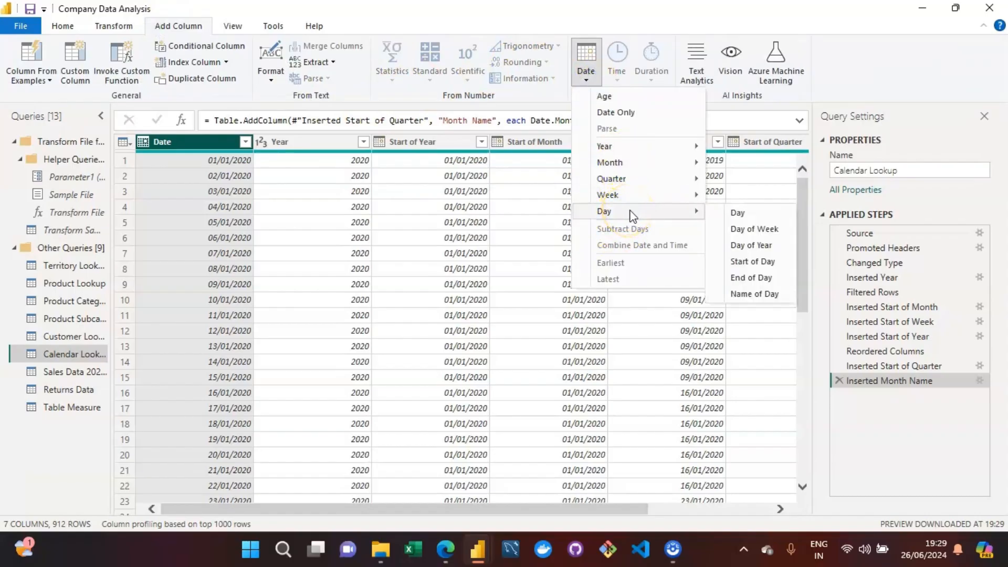
{"action": "left_click", "coordinate": [751, 295]}
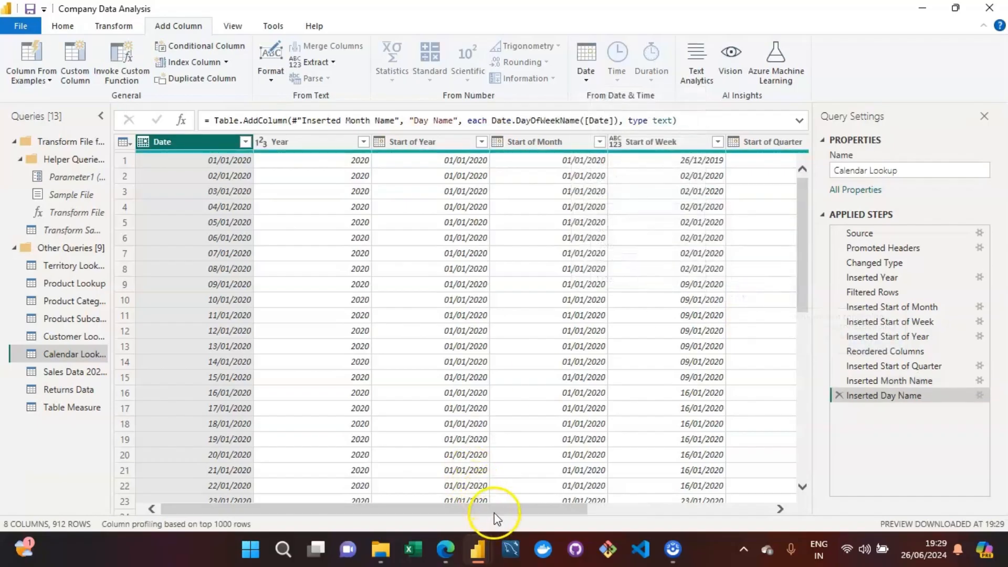
{"action": "left_click_drag", "start_coordinate": [494, 513], "coordinate": [700, 512]}
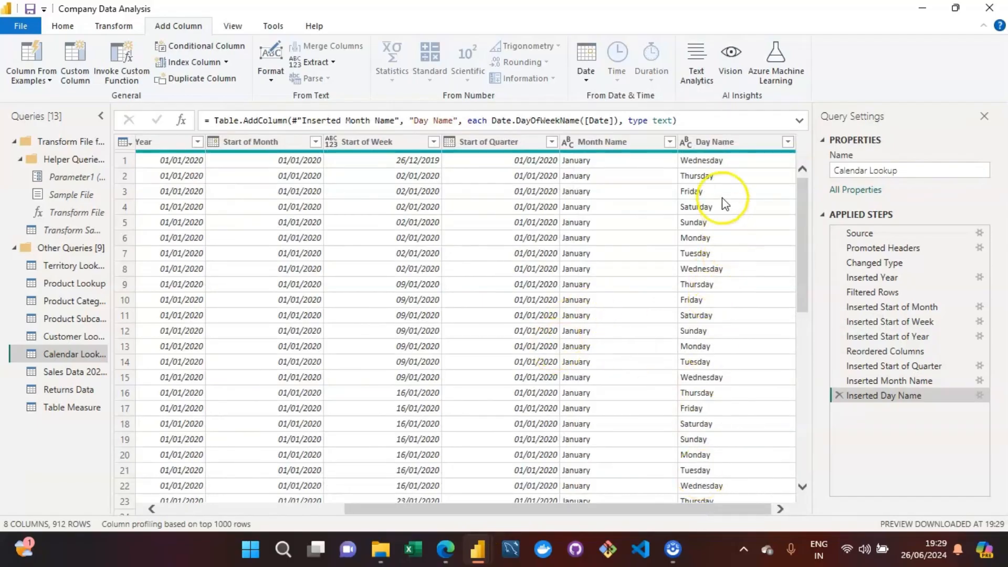
{"action": "left_click_drag", "start_coordinate": [535, 512], "coordinate": [256, 514]}
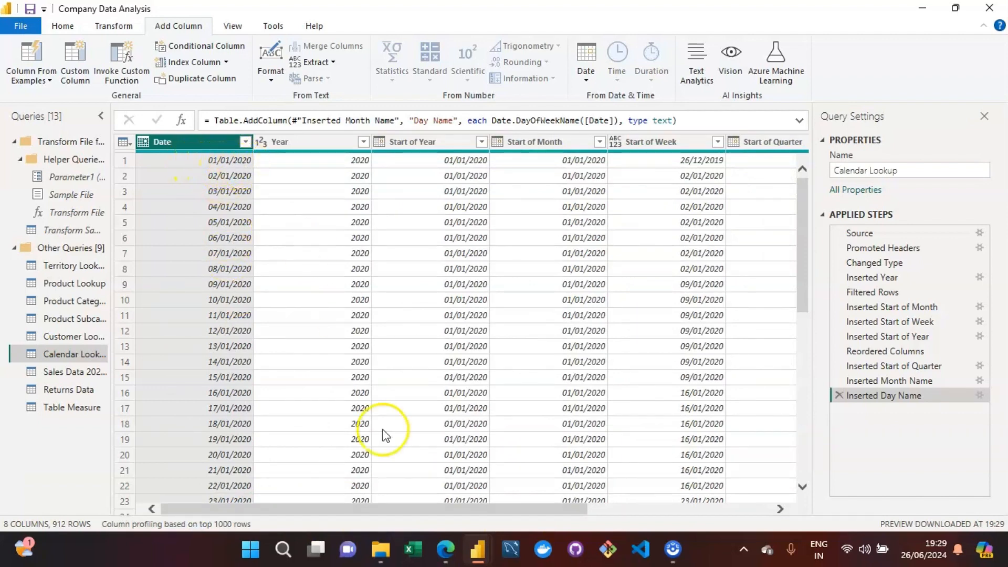
{"action": "left_click_drag", "start_coordinate": [408, 508], "coordinate": [675, 534]}
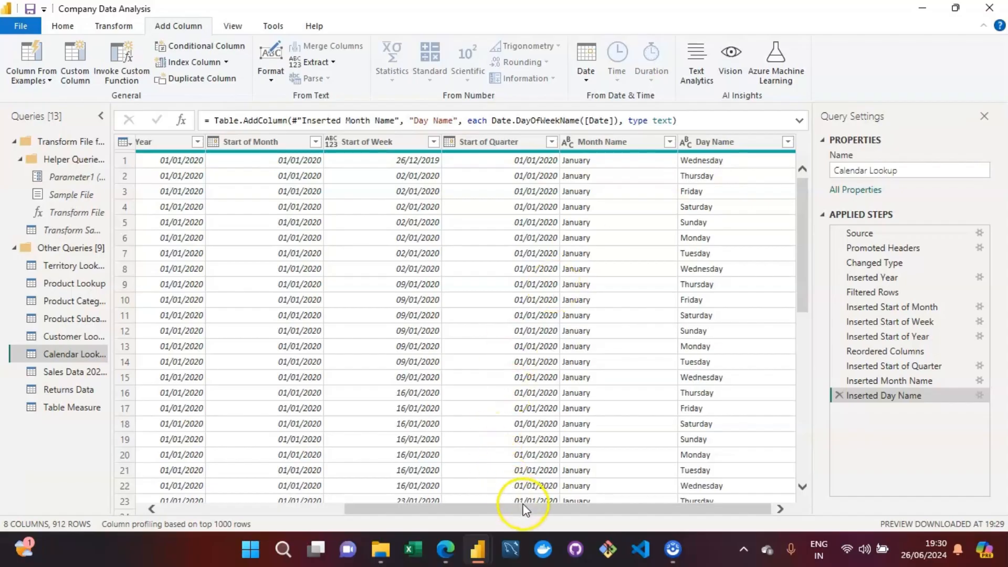
{"action": "left_click_drag", "start_coordinate": [524, 505], "coordinate": [193, 492]}
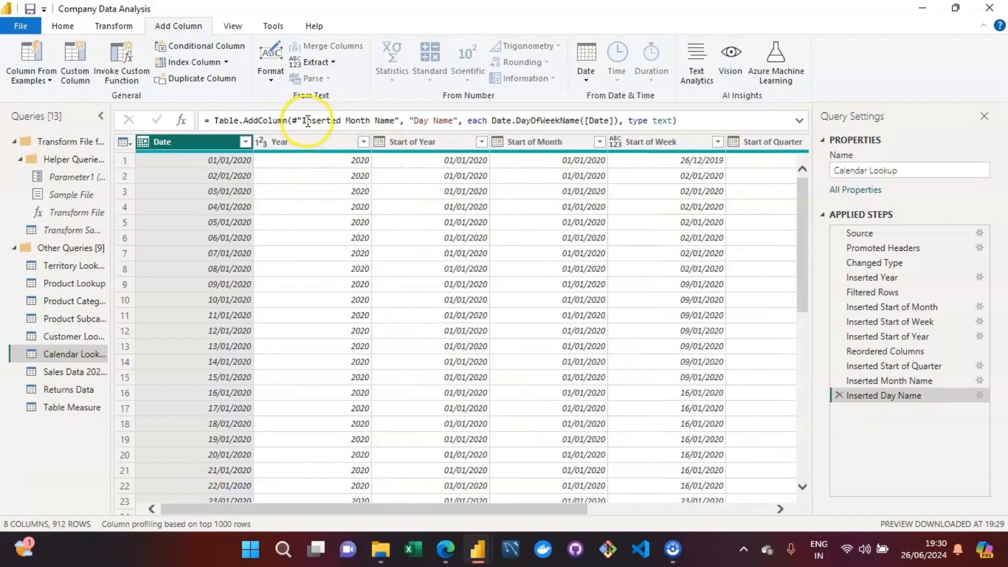
Step: Try a Day number column derived from the Date column and remove it again
{"action": "left_click", "coordinate": [179, 142]}
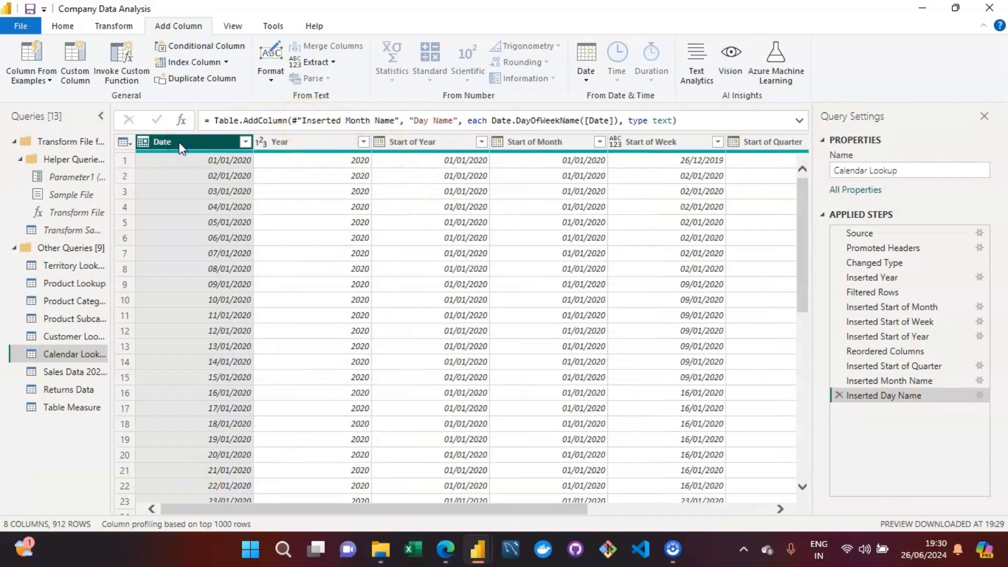
{"action": "left_click", "coordinate": [594, 80]}
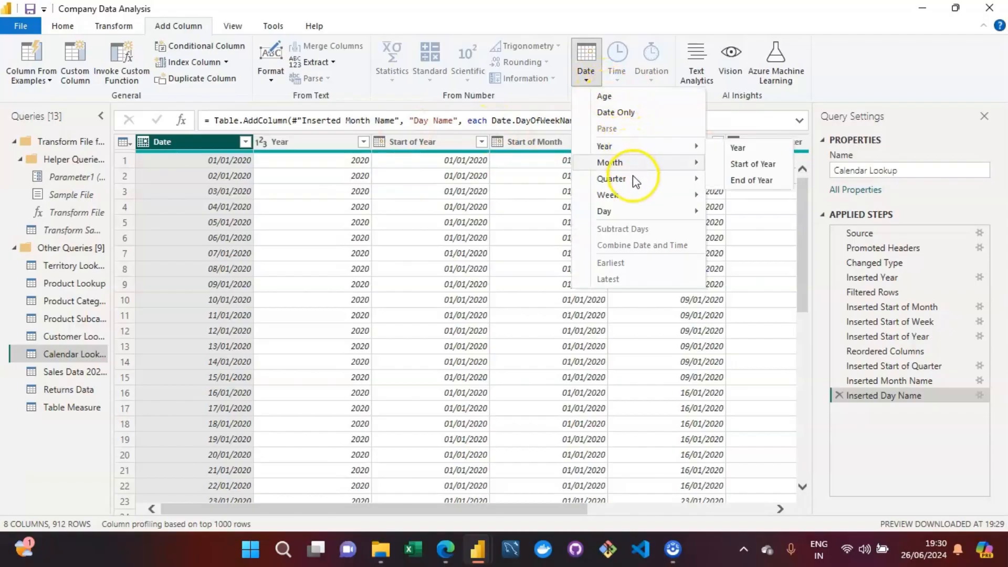
{"action": "mouse_move", "coordinate": [623, 210]}
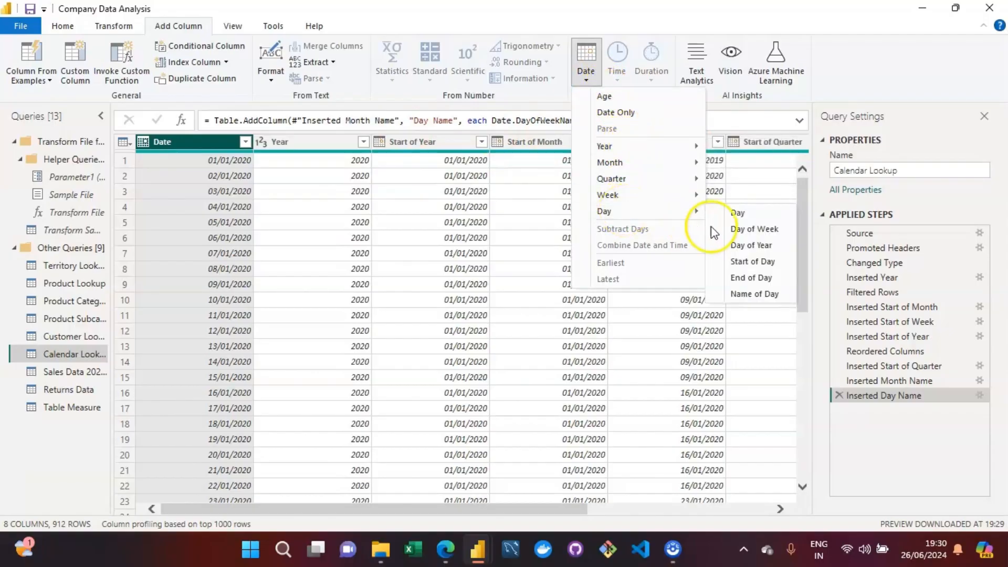
{"action": "left_click", "coordinate": [739, 213]}
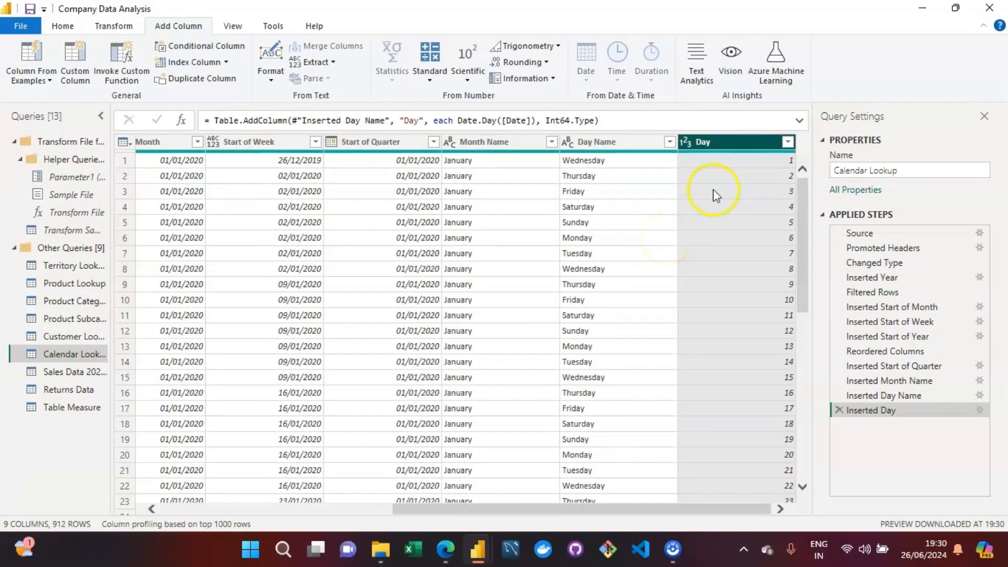
{"action": "right_click", "coordinate": [713, 140]}
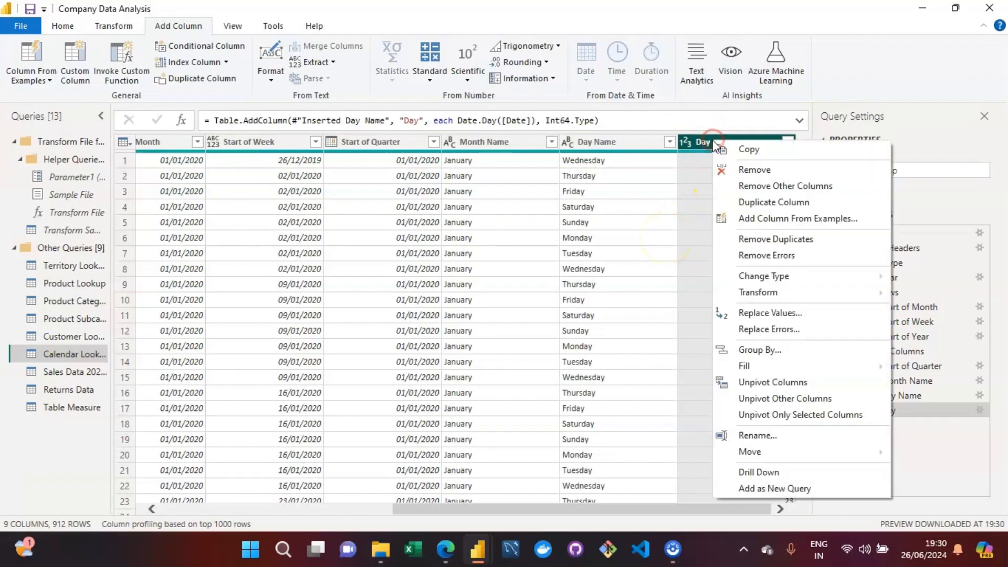
{"action": "left_click", "coordinate": [754, 168]}
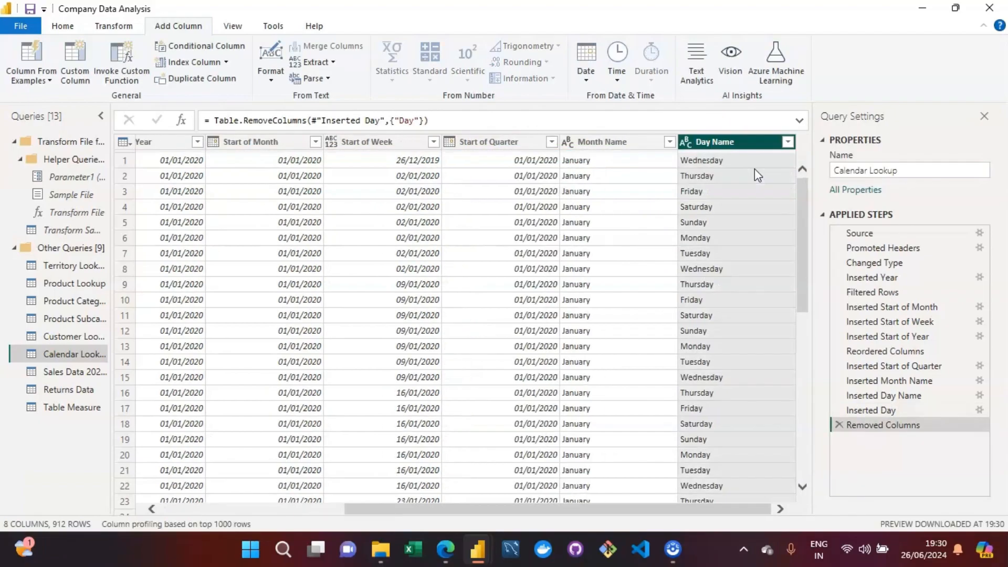
Step: Add a Day of Week column derived from the Date column
{"action": "left_click_drag", "start_coordinate": [381, 500], "coordinate": [168, 505]}
{"action": "left_click", "coordinate": [178, 145]}
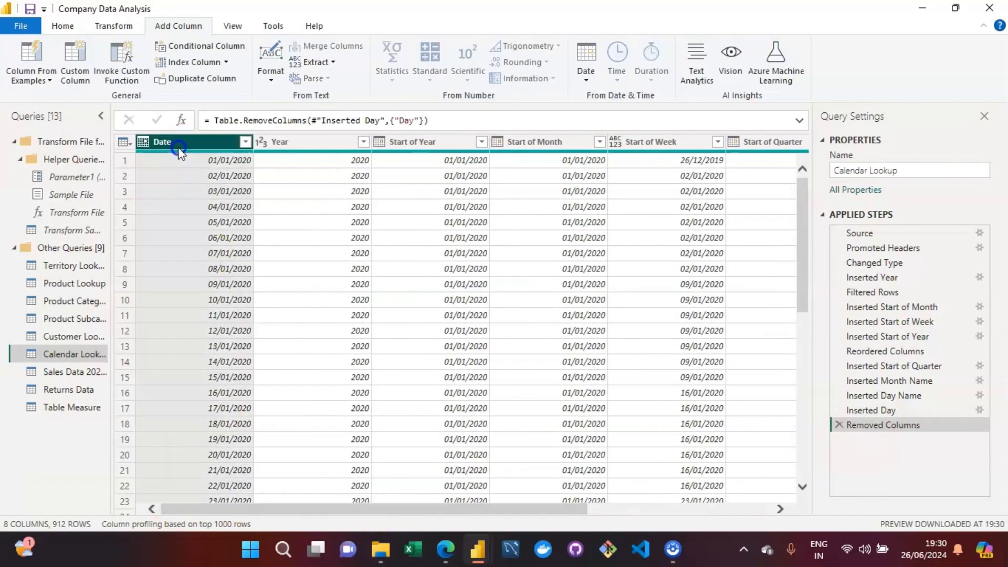
{"action": "left_click", "coordinate": [584, 82]}
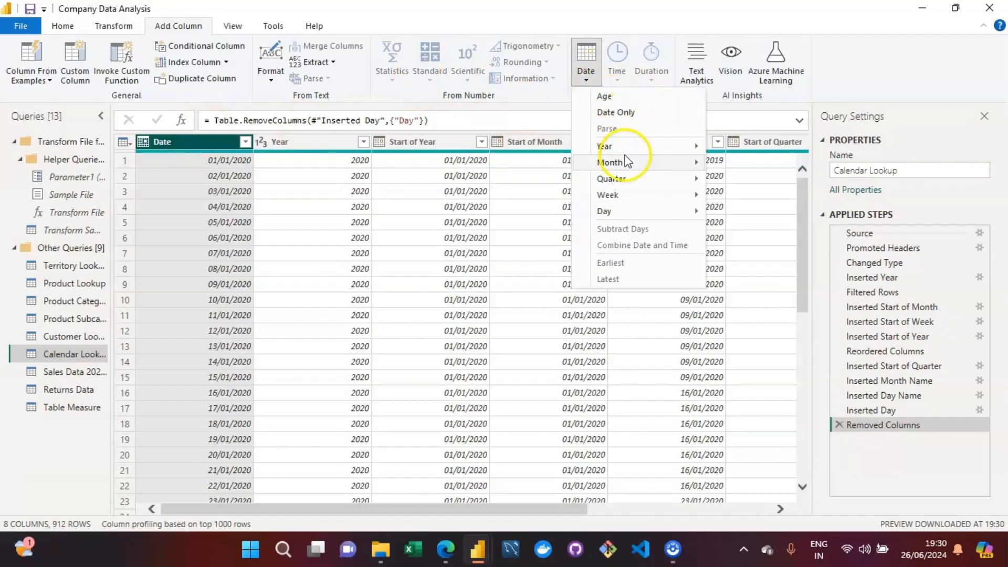
{"action": "mouse_move", "coordinate": [621, 215]}
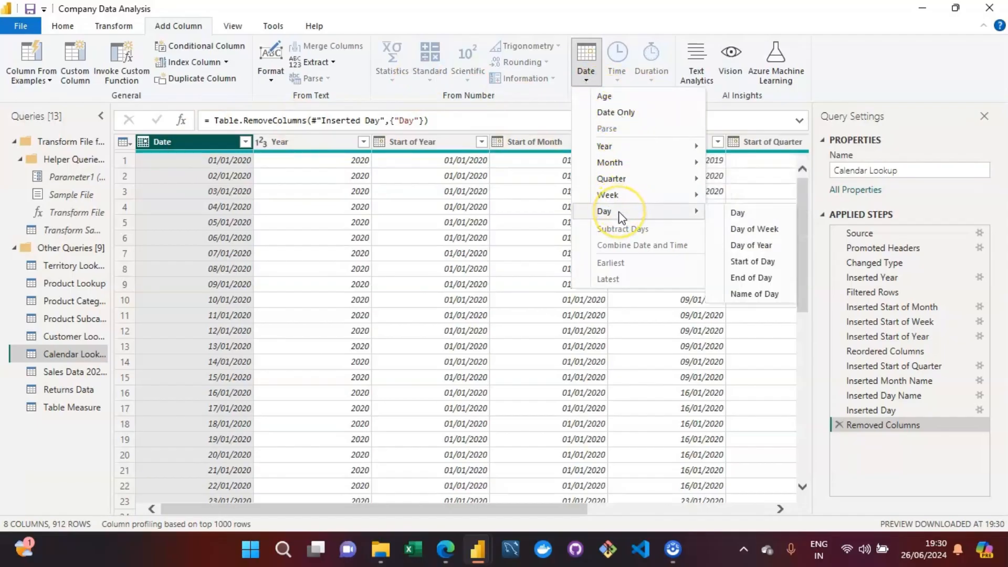
{"action": "left_click", "coordinate": [757, 231]}
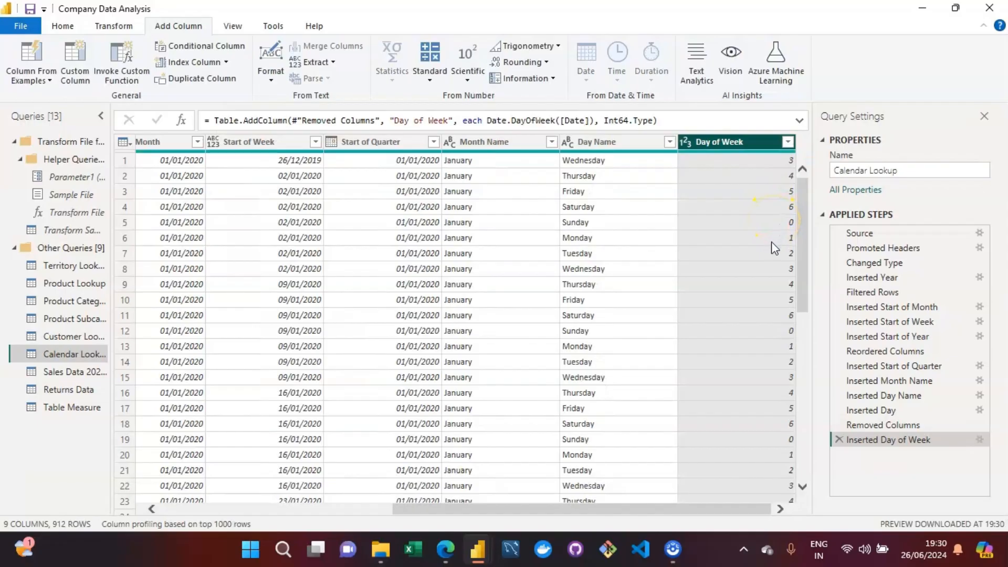
Step: Examine how the Day of Week numbers correspond to Saturday, Sunday, Monday and Tuesday in the Day Name column
{"action": "left_click", "coordinate": [771, 239]}
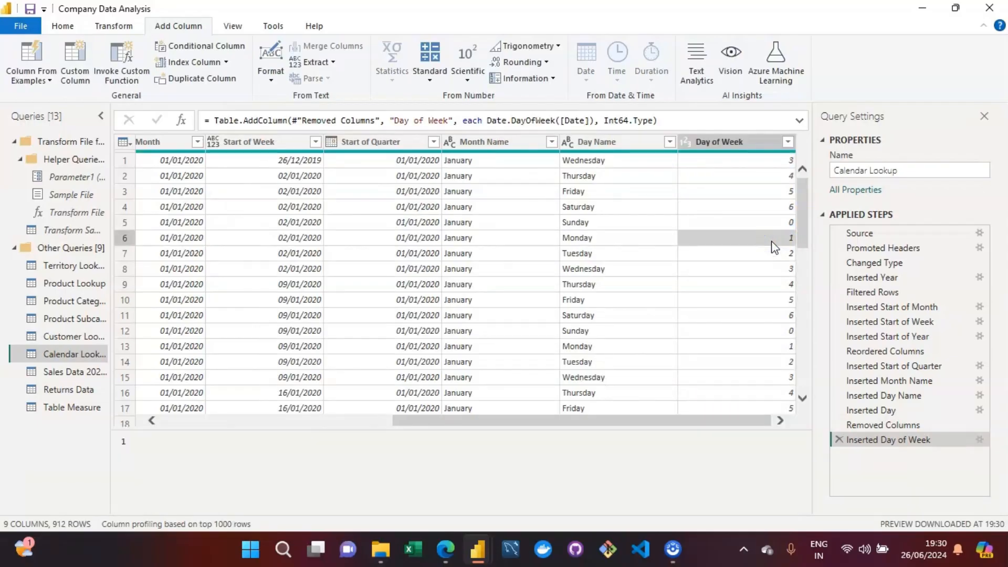
{"action": "key", "text": "Up"}
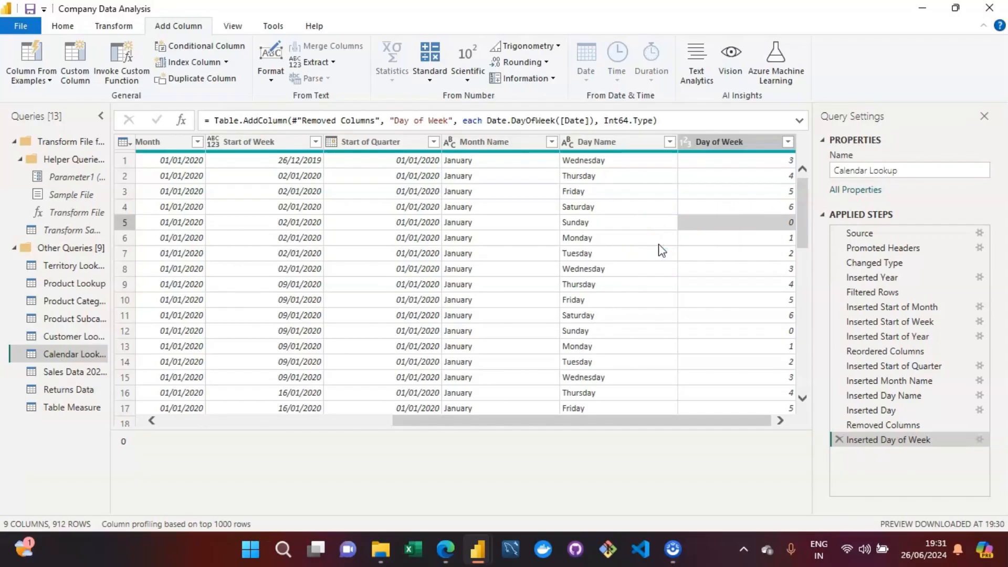
{"action": "left_click", "coordinate": [756, 206]}
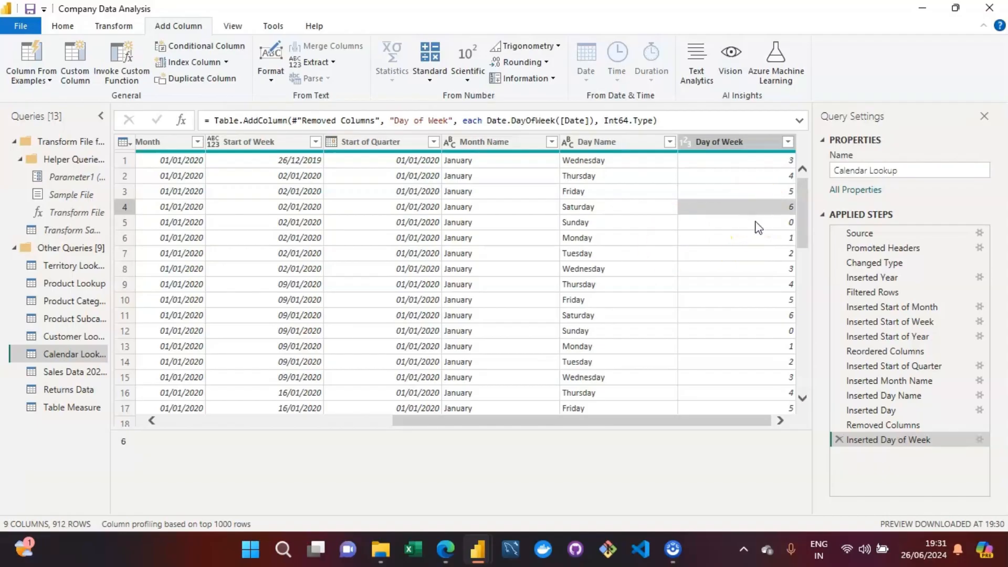
{"action": "left_click", "coordinate": [755, 223]}
{"action": "left_click", "coordinate": [751, 207]}
{"action": "left_click", "coordinate": [749, 222]}
{"action": "left_click", "coordinate": [744, 208]}
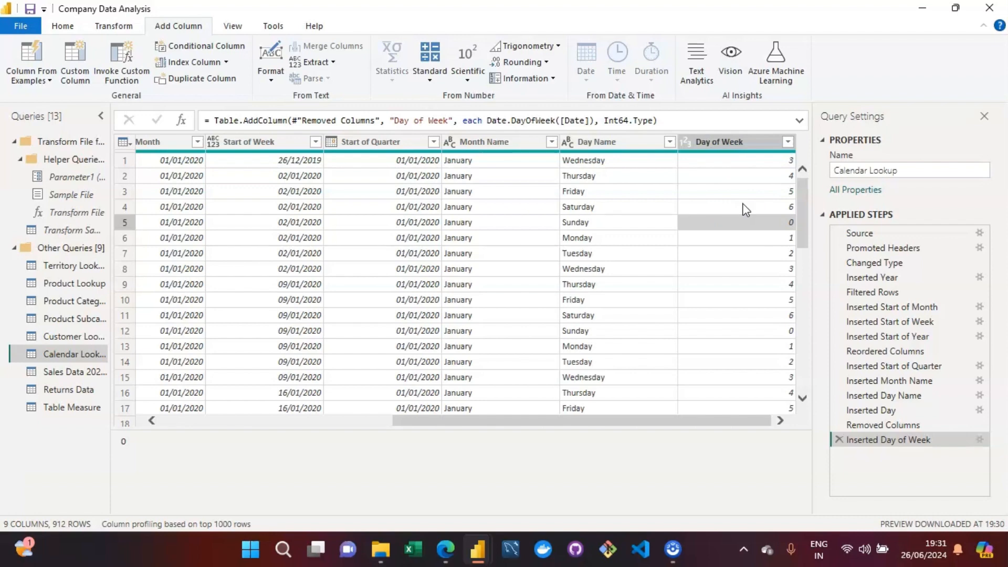
{"action": "left_click", "coordinate": [761, 249]}
{"action": "left_click", "coordinate": [761, 237]}
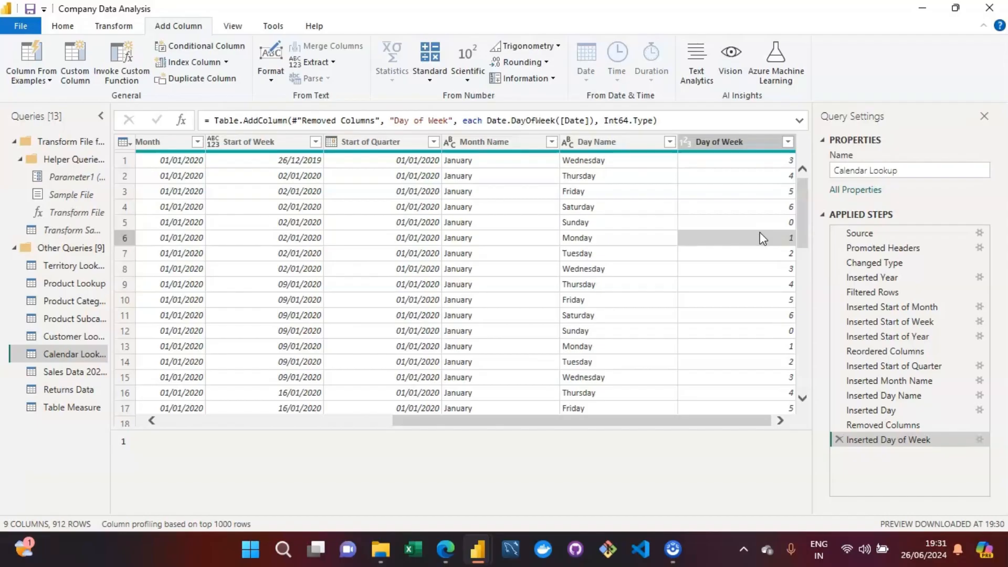
{"action": "left_click", "coordinate": [622, 239]}
{"action": "left_click", "coordinate": [737, 242]}
Step: Delete the Inserted Day of Week step from the Calendar Lookup query's applied steps
{"action": "left_click", "coordinate": [742, 148]}
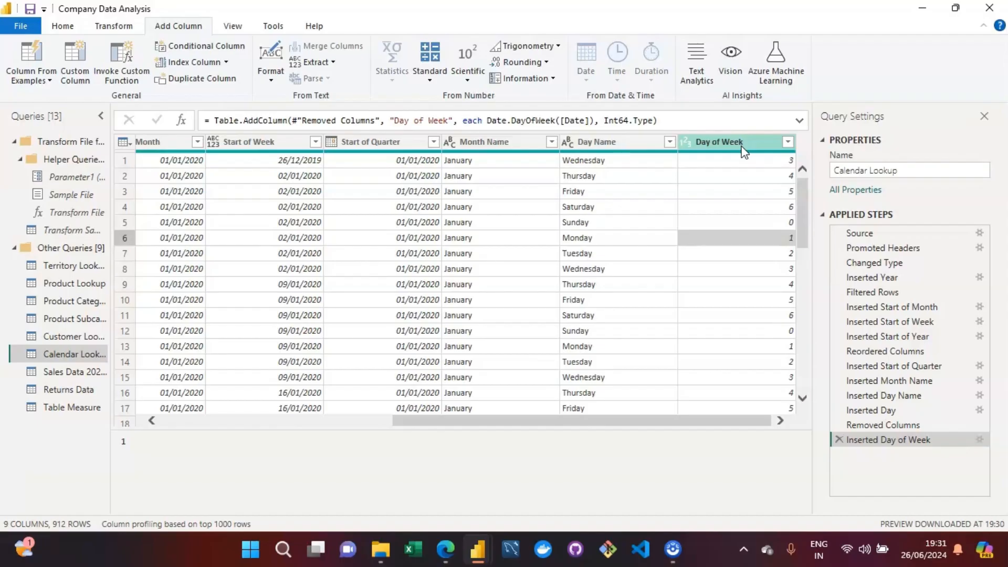
{"action": "left_click", "coordinate": [838, 442]}
{"action": "left_click", "coordinate": [835, 440]}
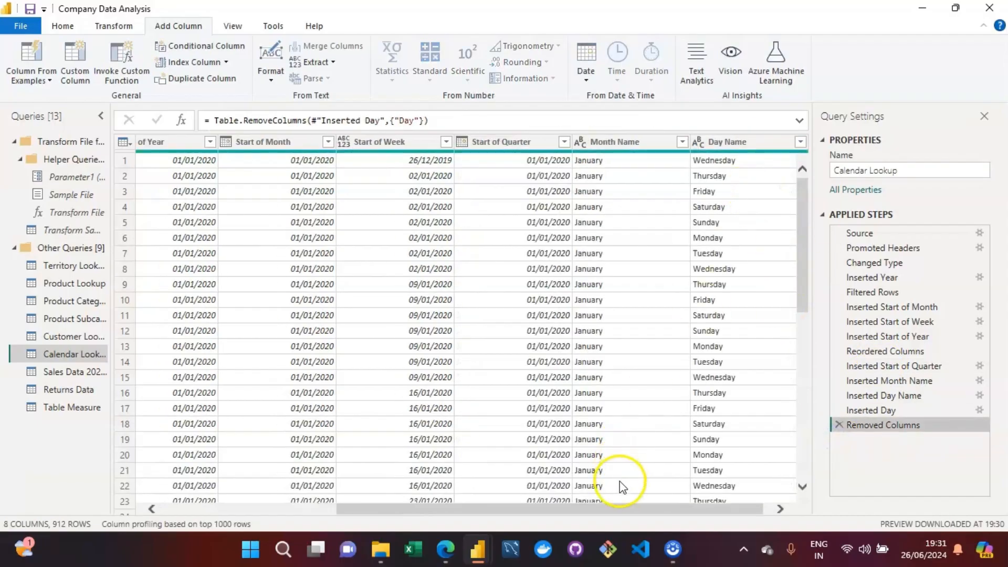
Step: Close the query editor applying its changes, and select the Day Name column in the Calendar Lookup table
{"action": "left_click_drag", "start_coordinate": [627, 514], "coordinate": [648, 514]}
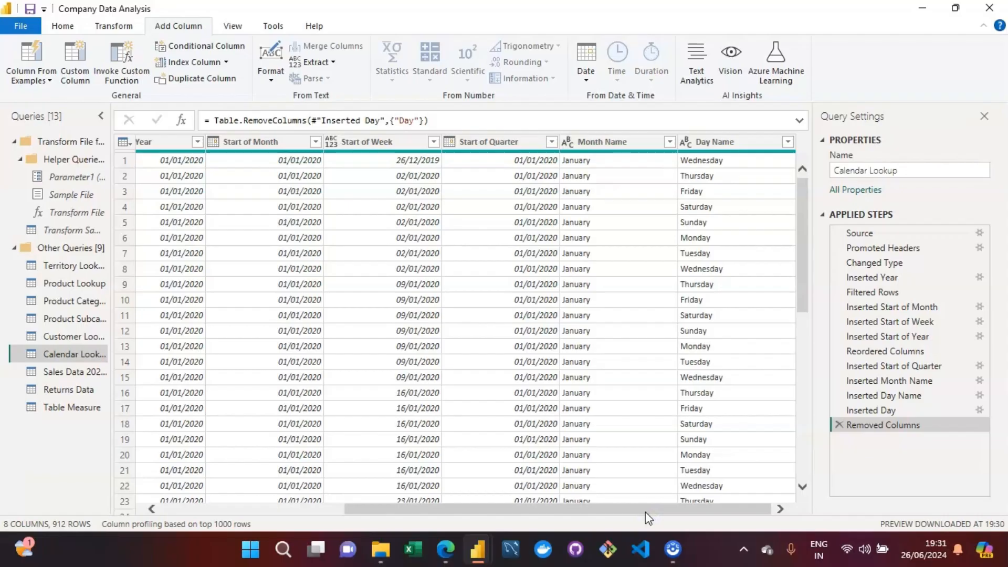
{"action": "left_click_drag", "start_coordinate": [666, 515], "coordinate": [360, 520]}
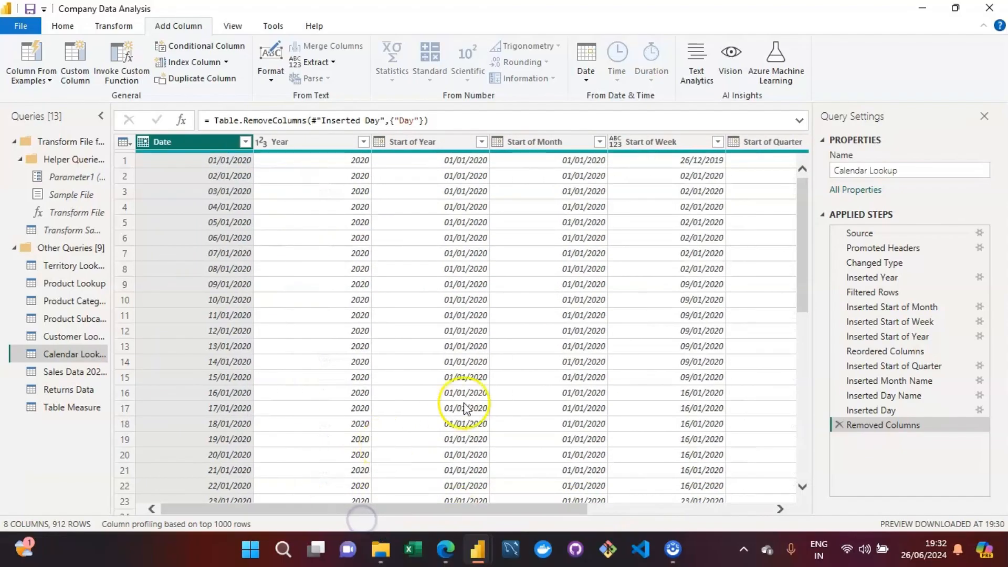
{"action": "left_click_drag", "start_coordinate": [489, 519], "coordinate": [674, 522]}
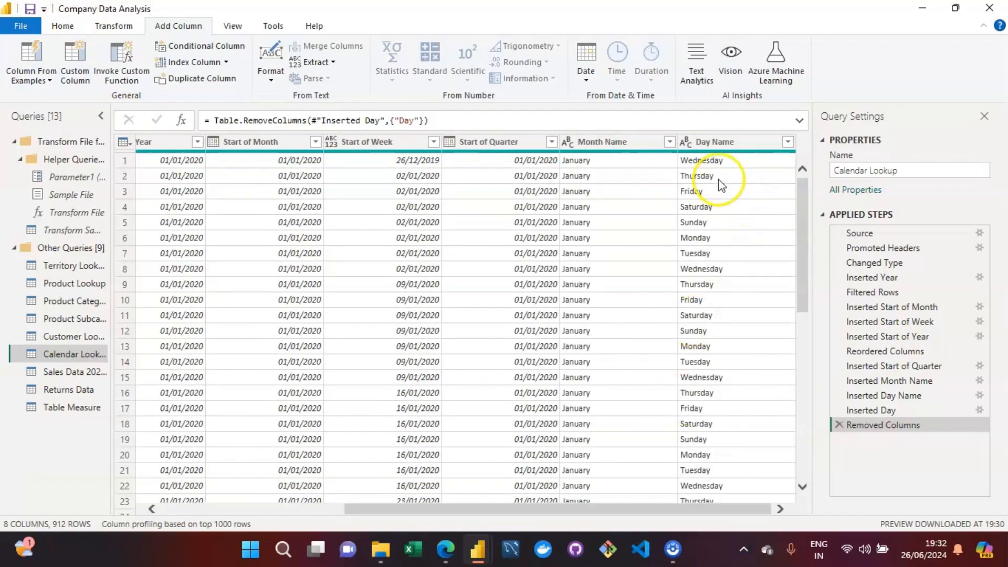
{"action": "left_click_drag", "start_coordinate": [496, 509], "coordinate": [171, 509]}
{"action": "left_click", "coordinate": [63, 26]}
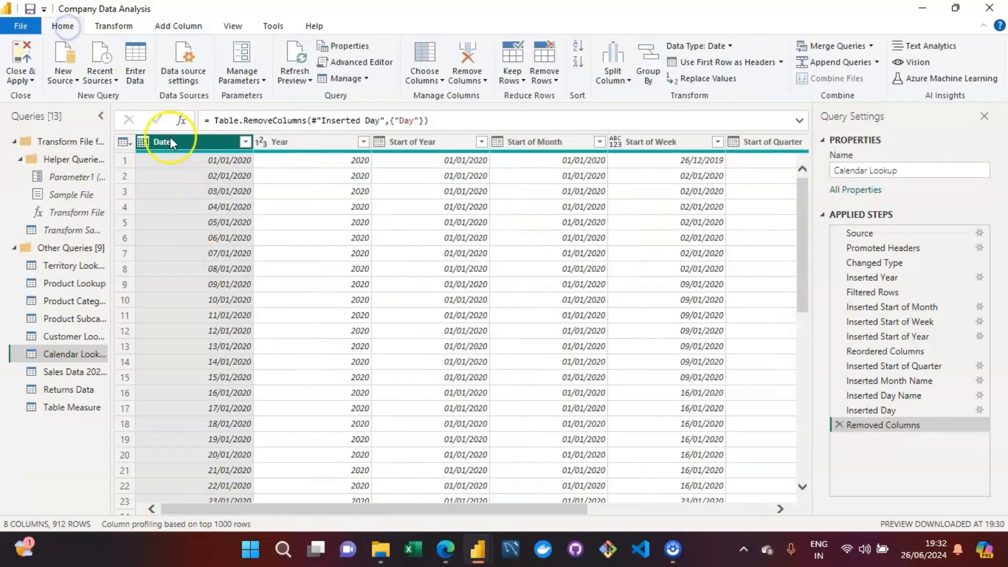
{"action": "left_click", "coordinate": [16, 60]}
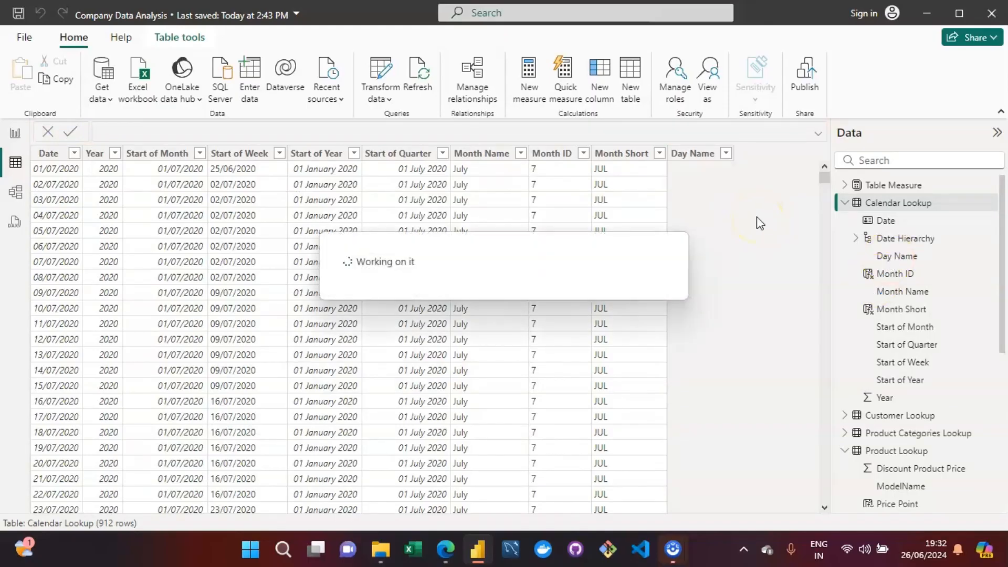
{"action": "left_click", "coordinate": [699, 187]}
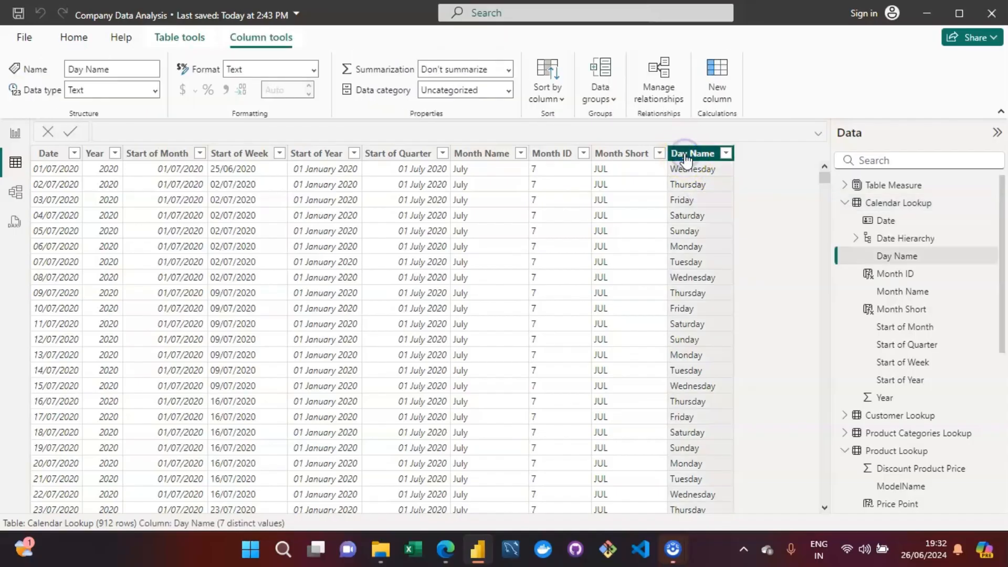
Step: Add a new calculated column to the Calendar Lookup table
{"action": "left_click", "coordinate": [74, 36]}
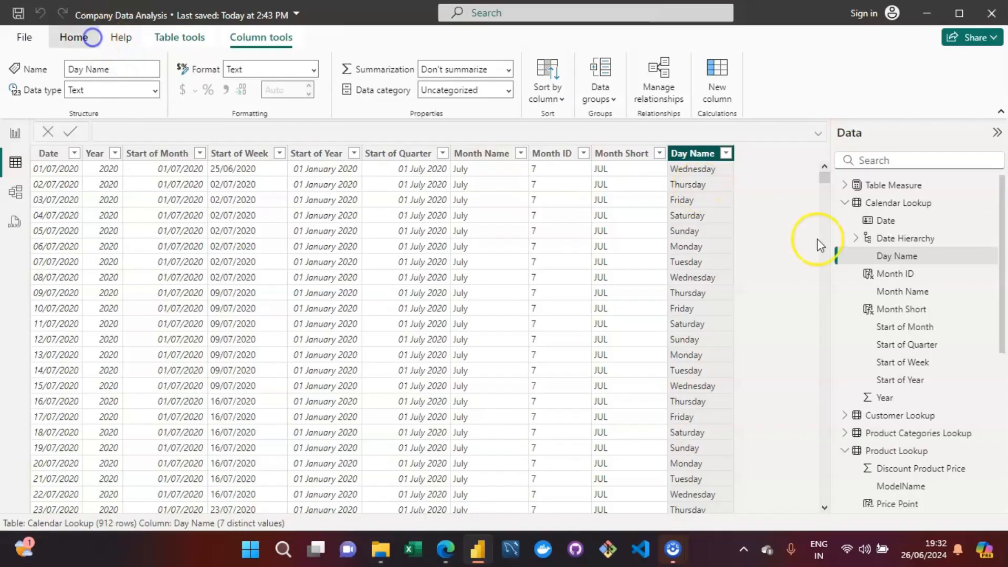
{"action": "left_click", "coordinate": [922, 210]}
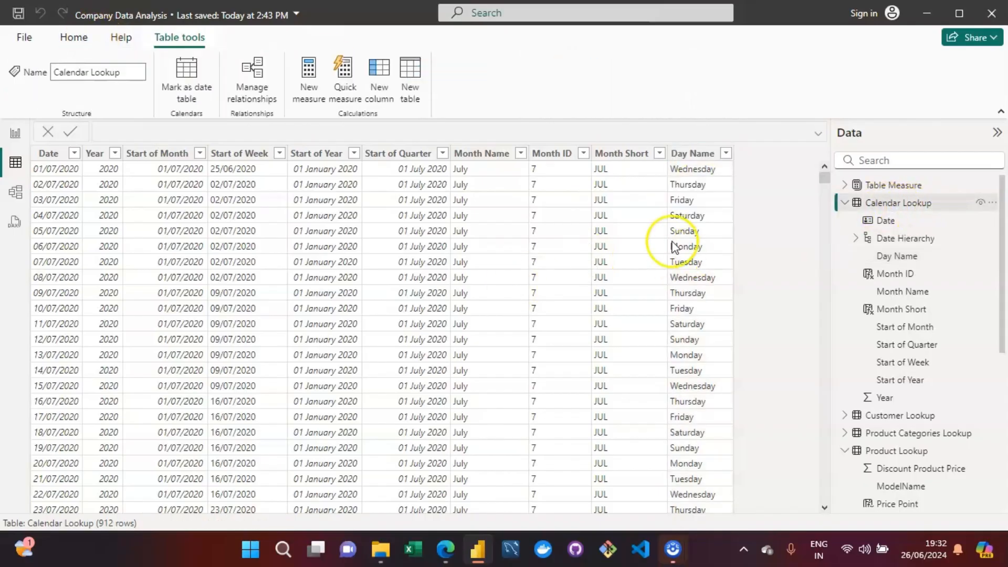
{"action": "left_click", "coordinate": [380, 88]}
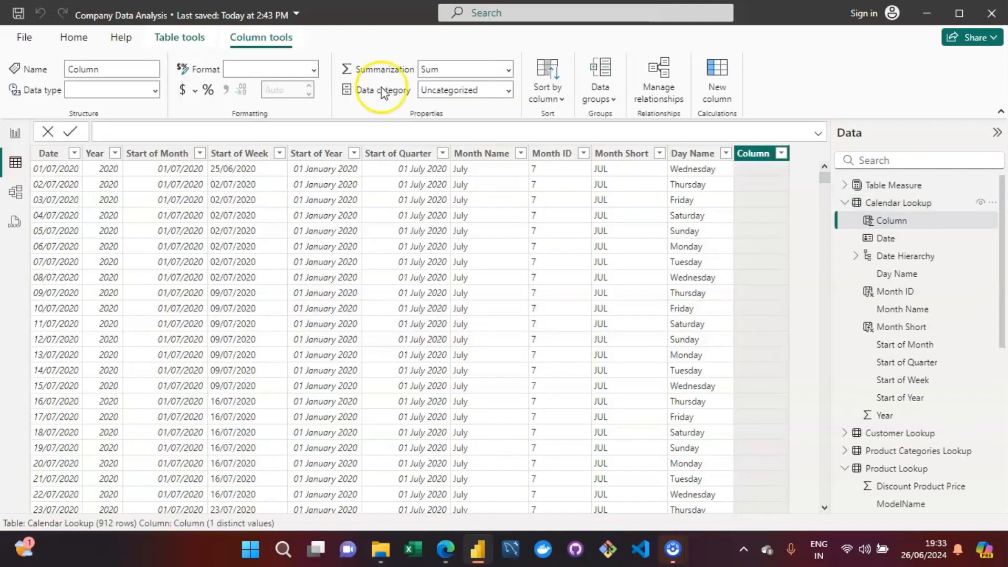
Step: Name the new calculated column DAY OF WEEK in its formula
{"action": "left_click", "coordinate": [222, 131]}
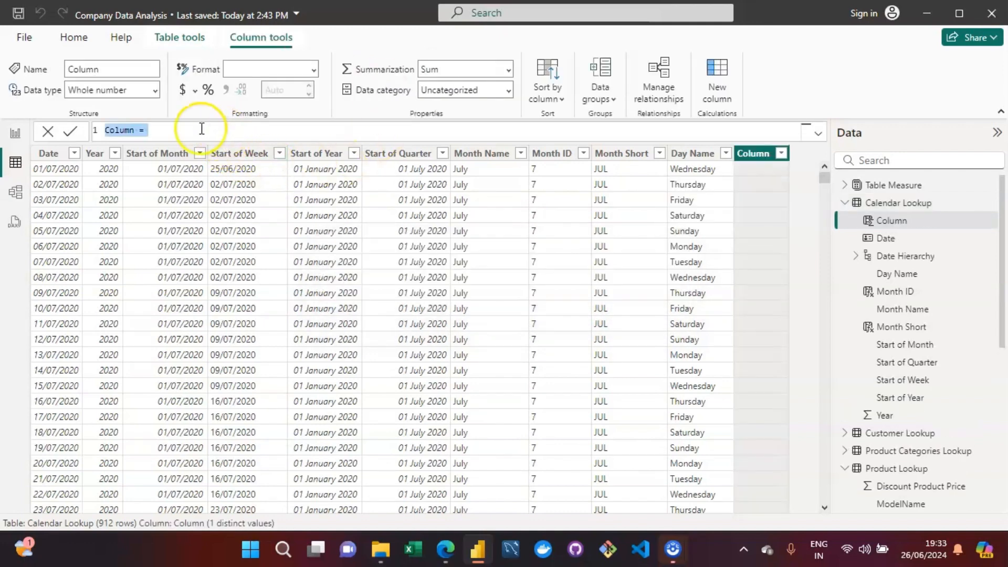
{"action": "key", "text": "Left"}
{"action": "key", "text": "ctrl+shift+Right"}
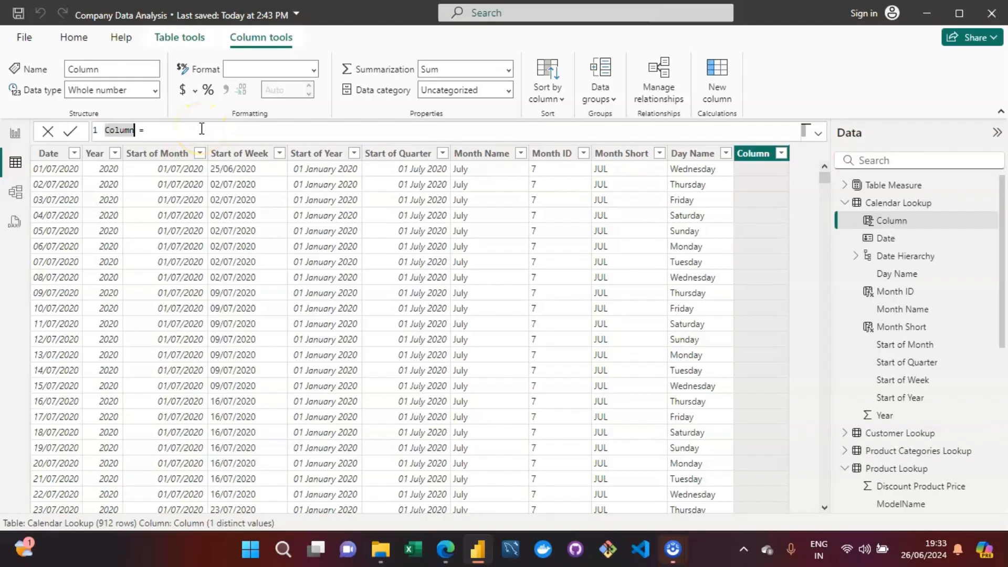
{"action": "key", "text": "BackSpace"}
{"action": "type", "text": "Day"}
{"action": "key", "text": "BackSpace"}
{"action": "key", "text": "BackSpace"}
{"action": "key", "text": "BackSpace"}
{"action": "type", "text": "WEE"}
{"action": "key", "text": "BackSpace"}
{"action": "key", "text": "BackSpace"}
{"action": "key", "text": "BackSpace"}
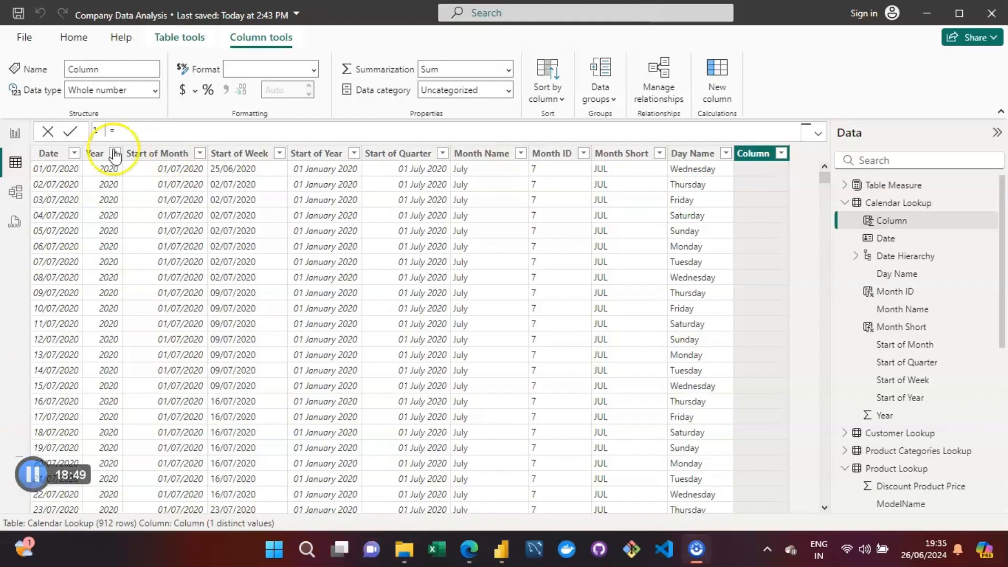
{"action": "type", "text": "DAY"}
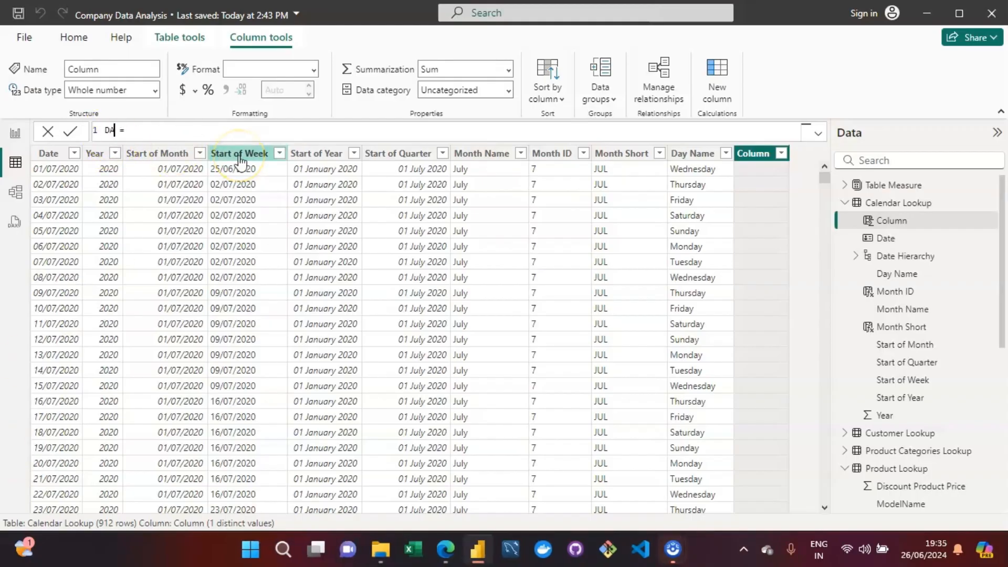
{"action": "type", "text": " OF WEE"}
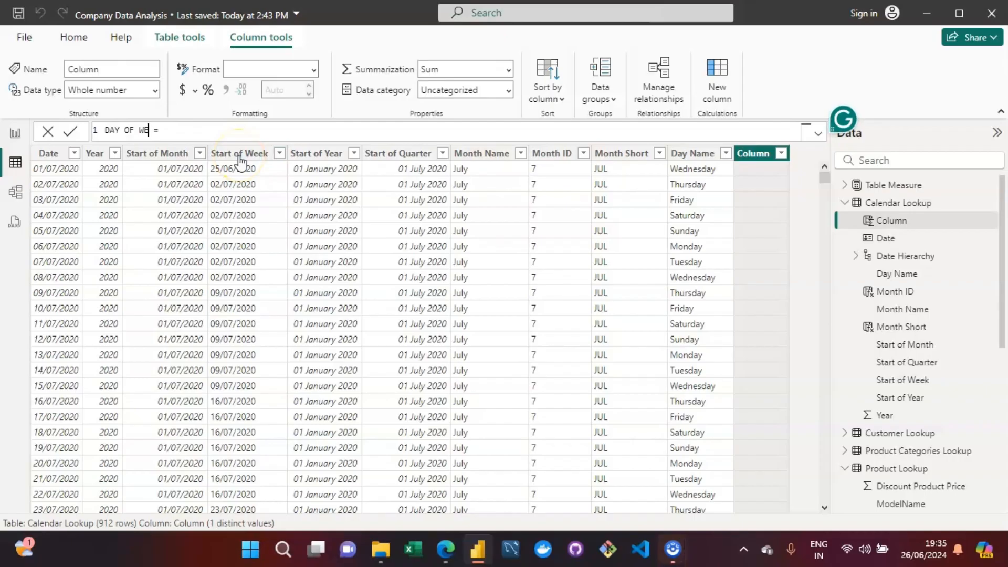
{"action": "type", "text": "K"}
Step: Begin the DAY OF WEEK column's expression with the WEEKDAY function
{"action": "key", "text": "Right"}
{"action": "key", "text": "Right"}
{"action": "key", "text": "Right"}
{"action": "type", "text": "WEEKDA"}
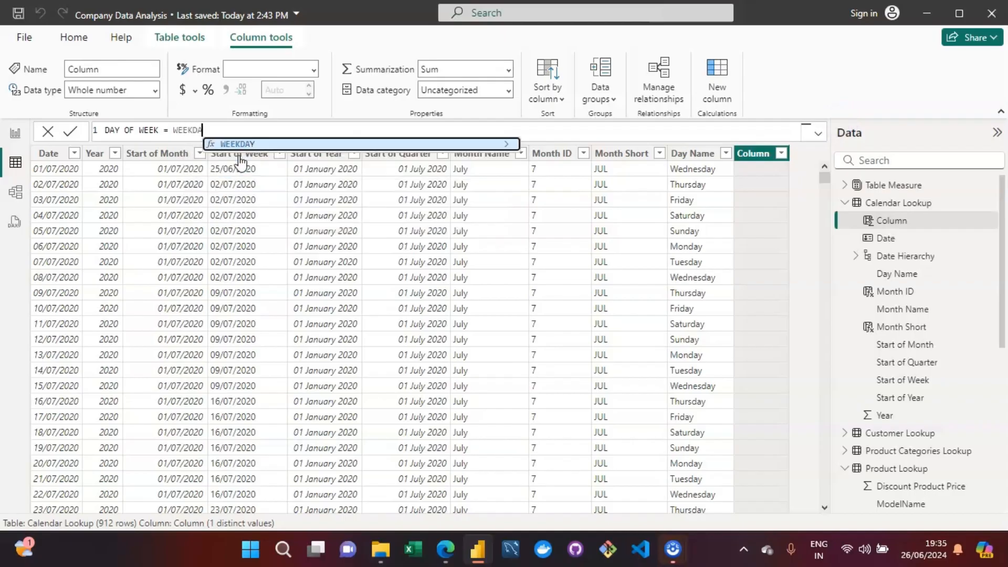
{"action": "type", "text": "Y("}
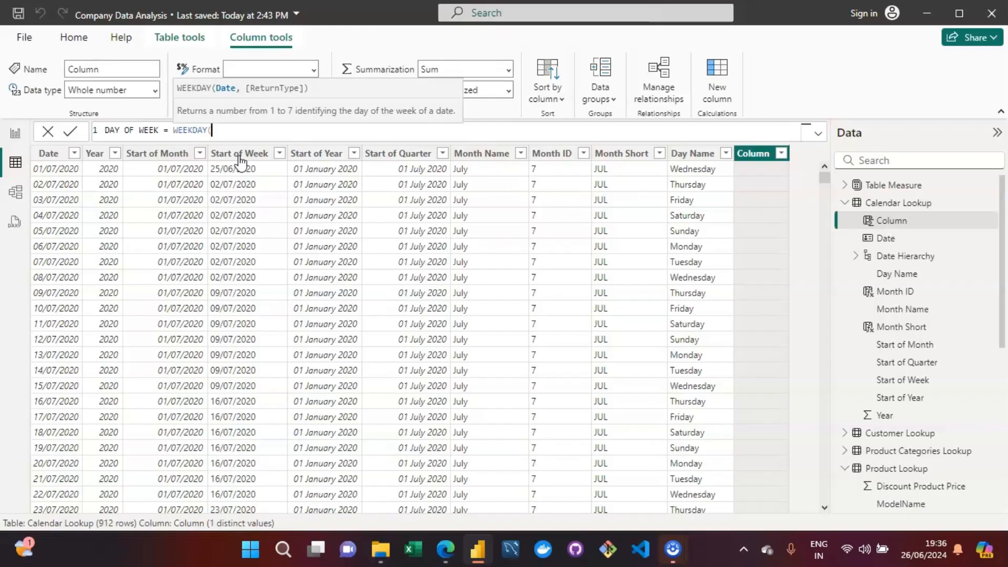
Step: Supply 'Calendar Lookup'[Date] as the date argument of WEEKDAY and continue to the return type argument
{"action": "type", "text": "date"}
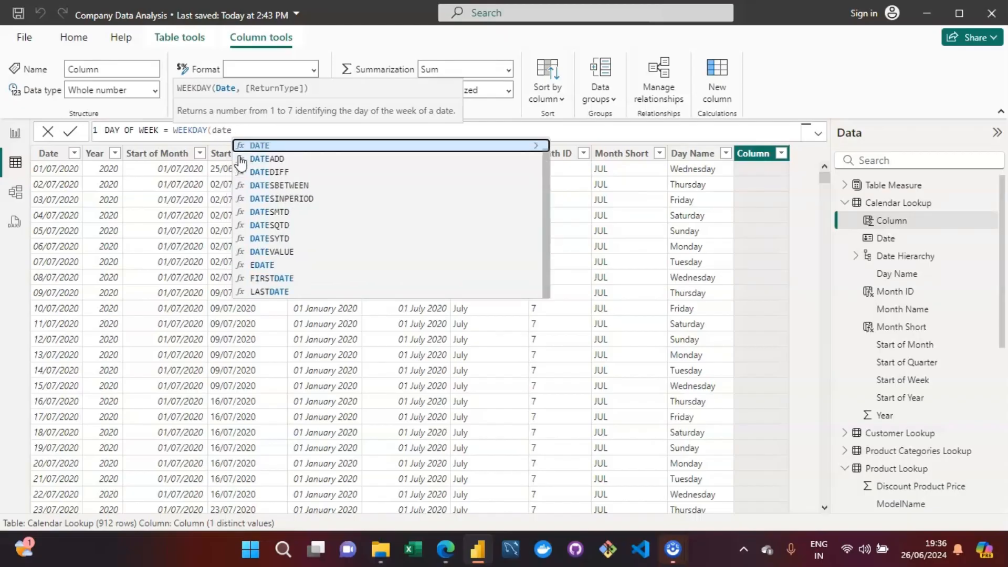
{"action": "key", "text": "BackSpace"}
{"action": "key", "text": "BackSpace"}
{"action": "key", "text": "BackSpace"}
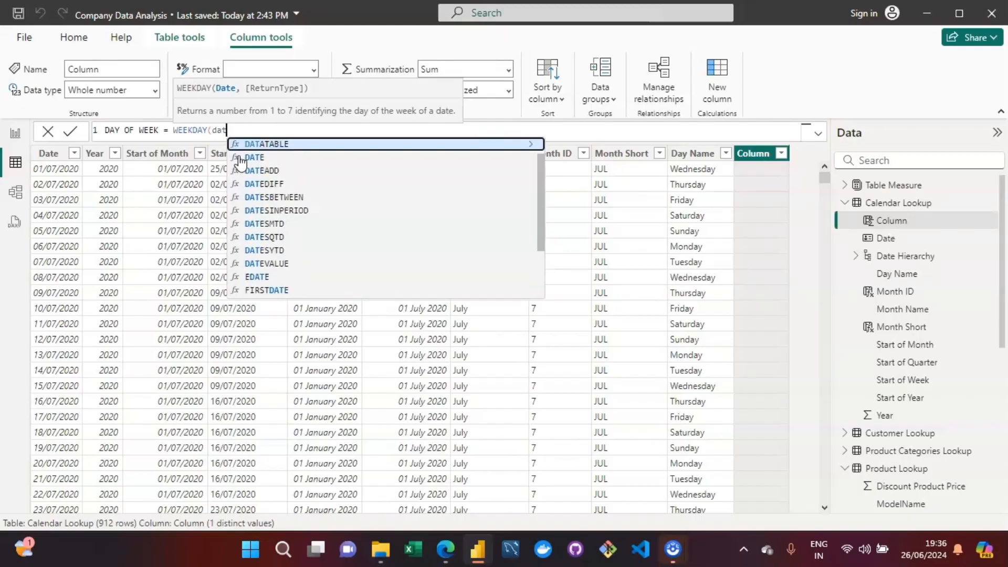
{"action": "key", "text": "BackSpace"}
{"action": "type", "text": "cal"}
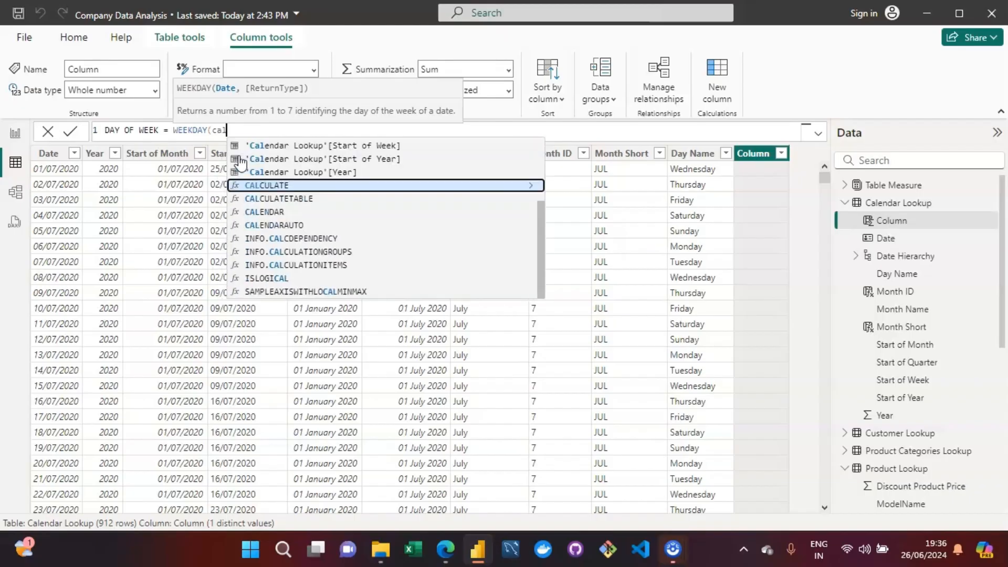
{"action": "type", "text": "en"}
{"action": "key", "text": "Up"}
{"action": "key", "text": "Up"}
{"action": "key", "text": "Up"}
{"action": "key", "text": "Up"}
{"action": "key", "text": "Up"}
{"action": "key", "text": "Up"}
{"action": "key", "text": "Up"}
{"action": "key", "text": "Up"}
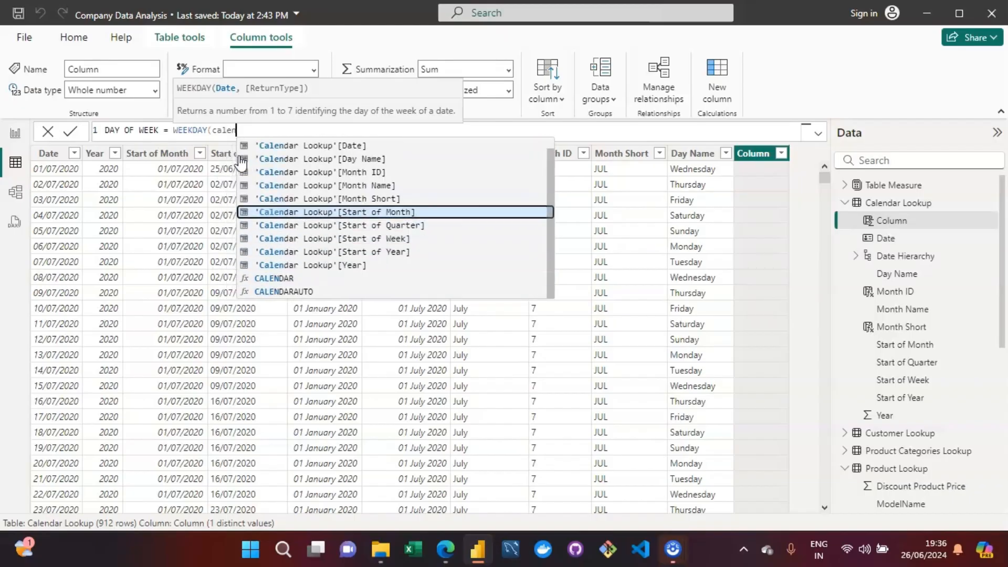
{"action": "key", "text": "Up"}
{"action": "key", "text": "Up"}
{"action": "key", "text": "Tab"}
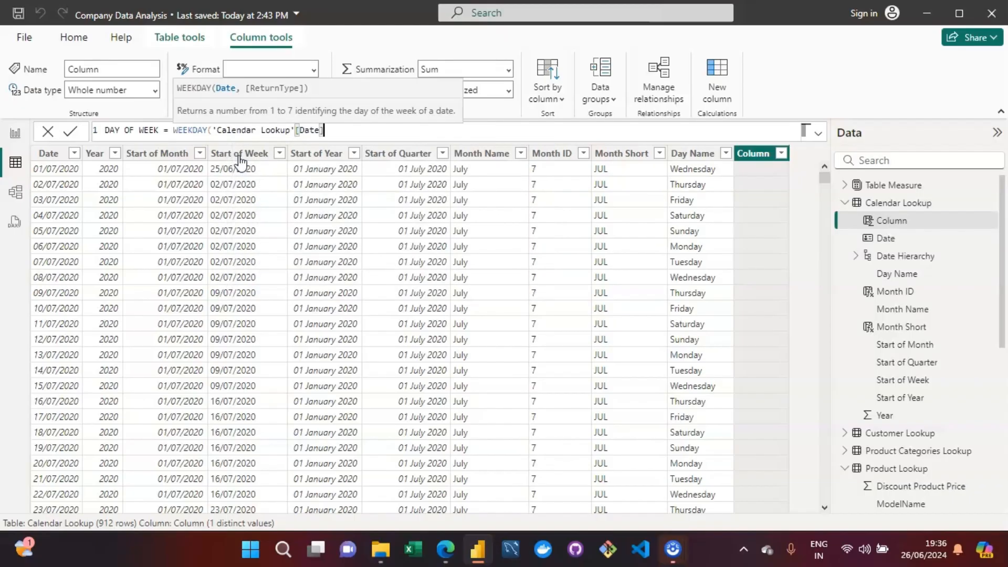
{"action": "type", "text": ","}
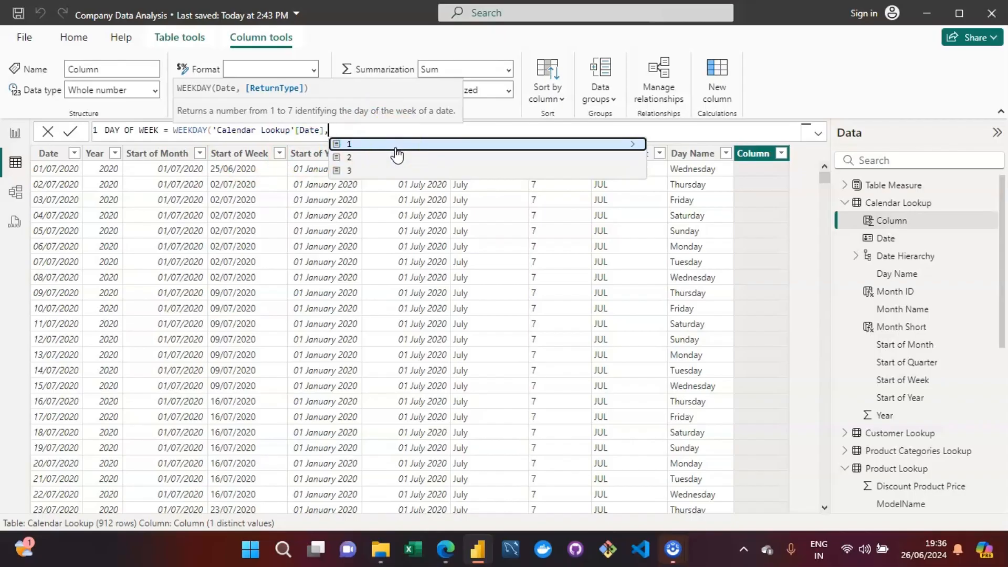
Step: Examine the descriptions of WEEKDAY return types 1, 2 and 3 to compare how each numbers the days
{"action": "left_click", "coordinate": [633, 146]}
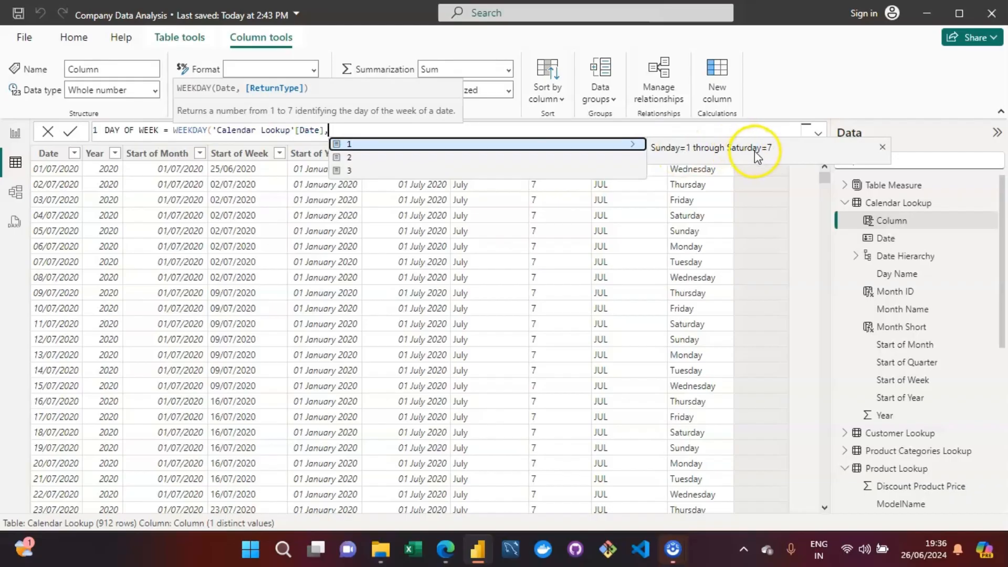
{"action": "left_click", "coordinate": [636, 157]}
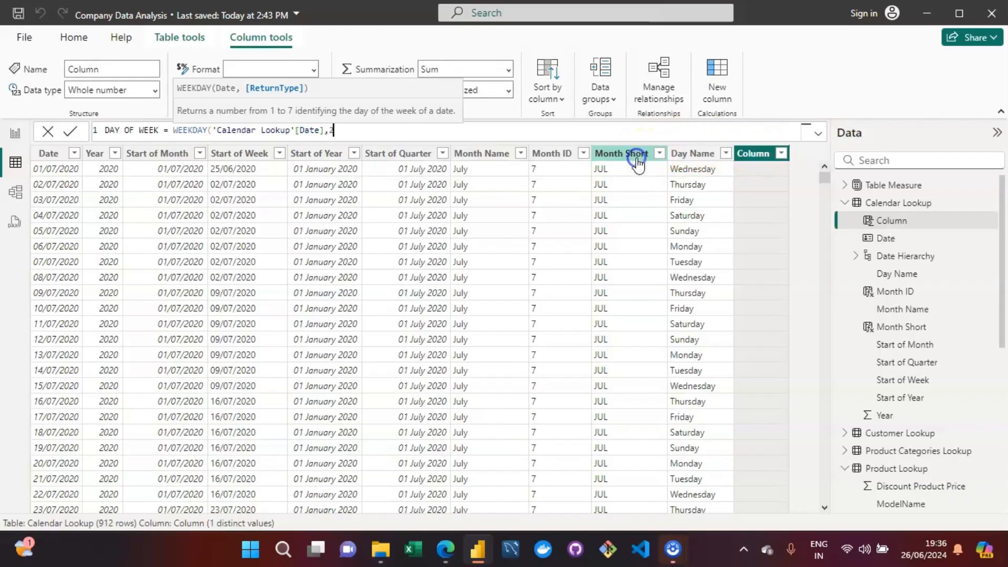
{"action": "left_click", "coordinate": [411, 130]}
{"action": "key", "text": "BackSpace"}
{"action": "key", "text": "BackSpace"}
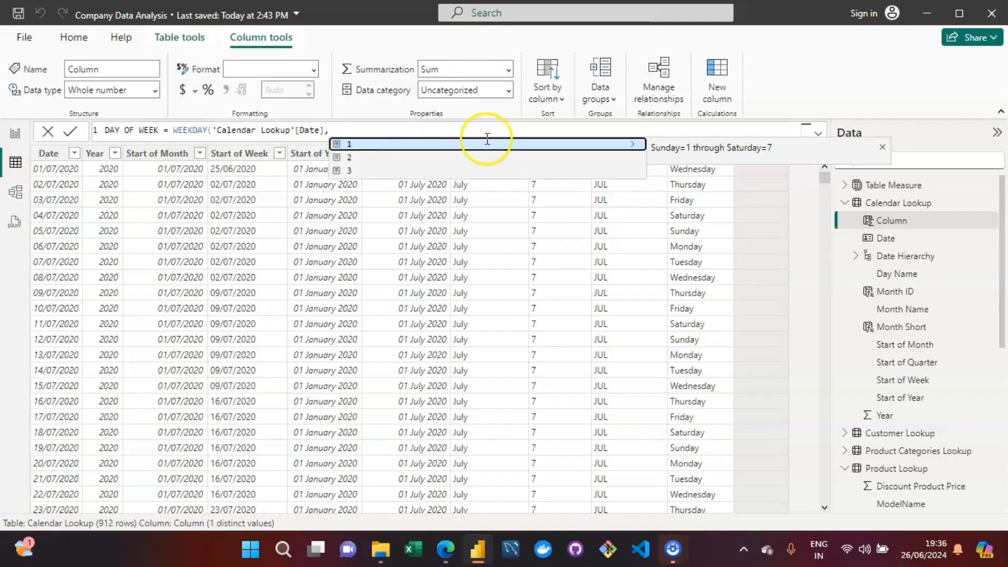
{"action": "key", "text": "Down"}
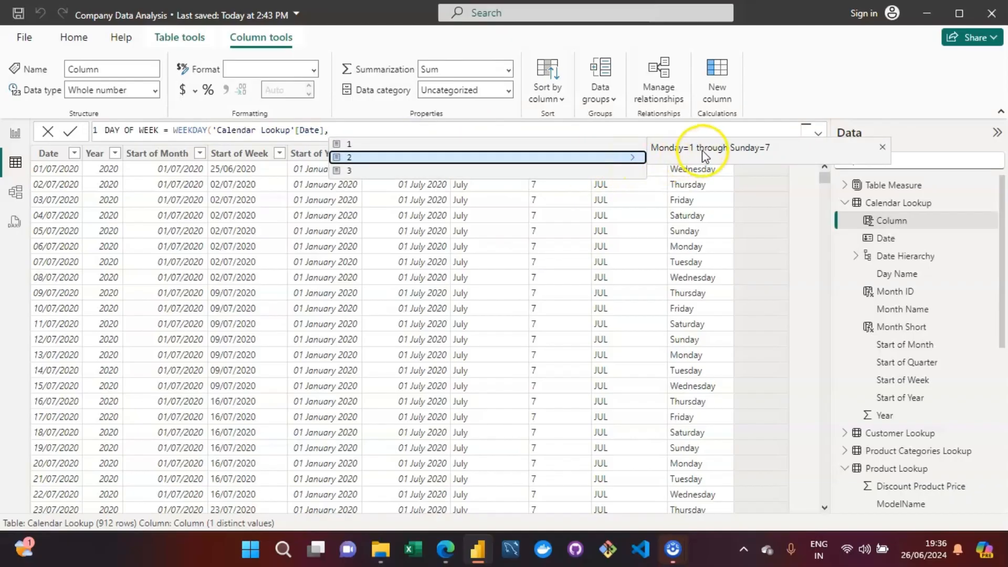
{"action": "left_click", "coordinate": [573, 170]}
{"action": "left_click", "coordinate": [587, 171]}
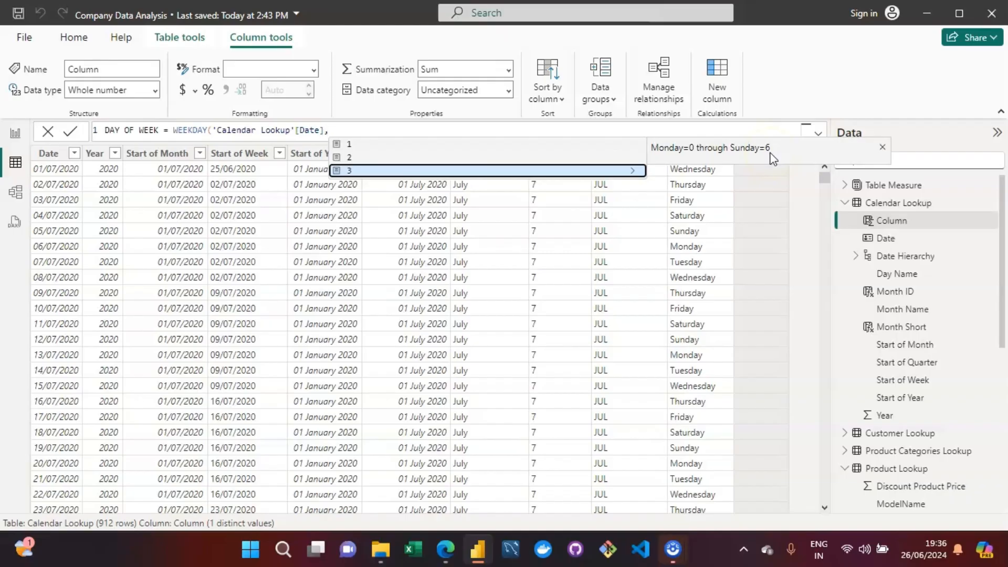
{"action": "key", "text": "Up"}
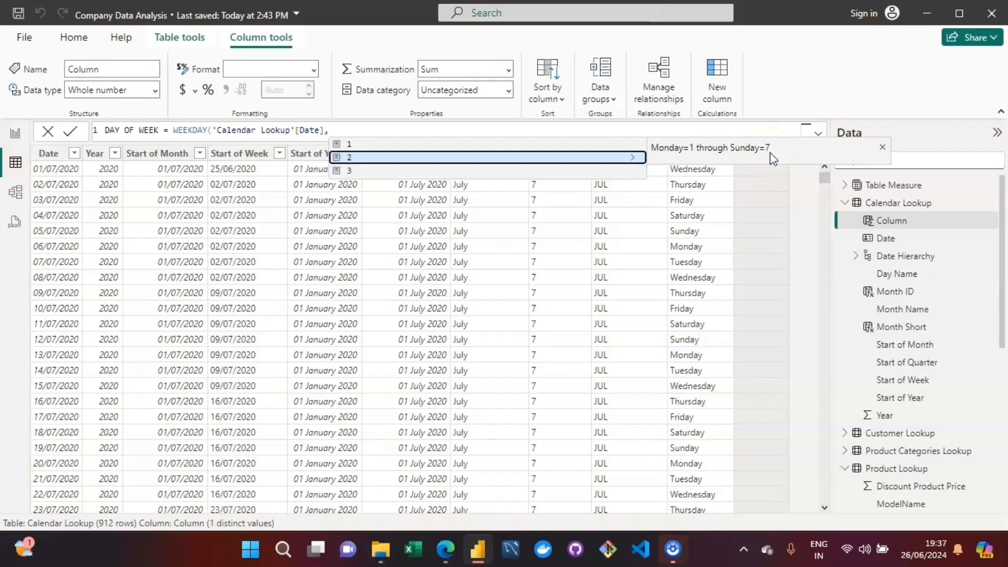
Step: Set the WEEKDAY return type to 2, close the function and commit the DAY OF WEEK formula
{"action": "left_click", "coordinate": [482, 159]}
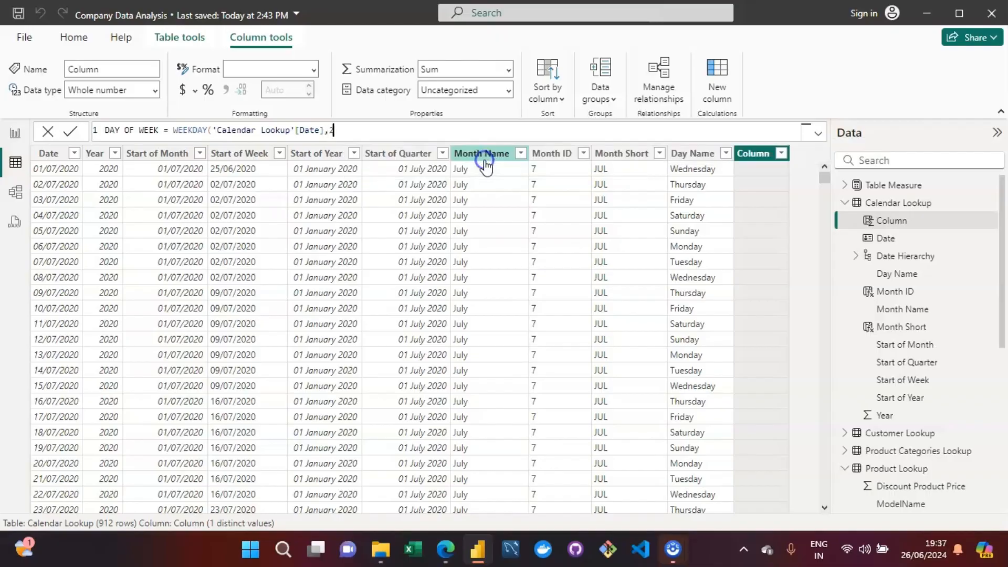
{"action": "type", "text": ")"}
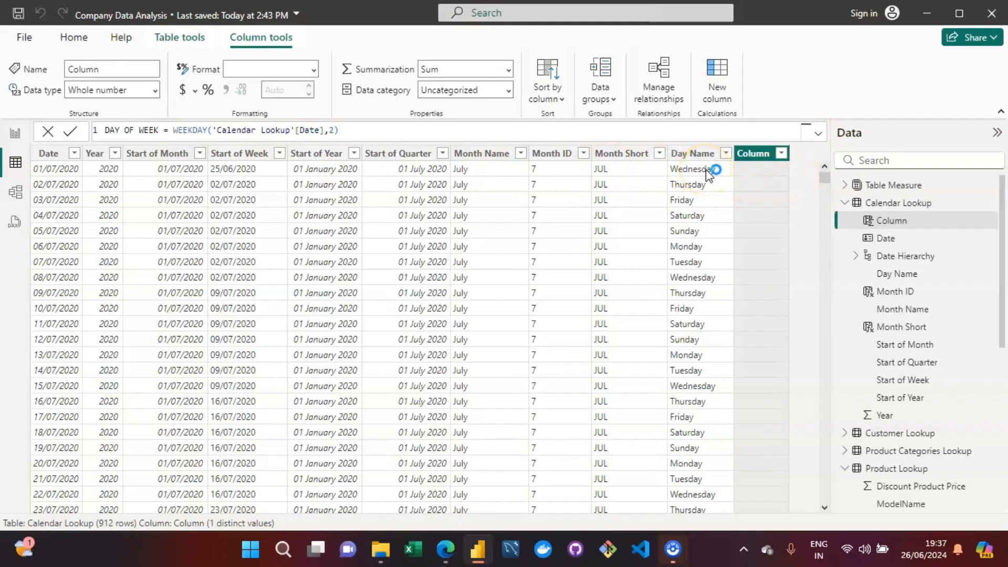
{"action": "key", "text": "Return"}
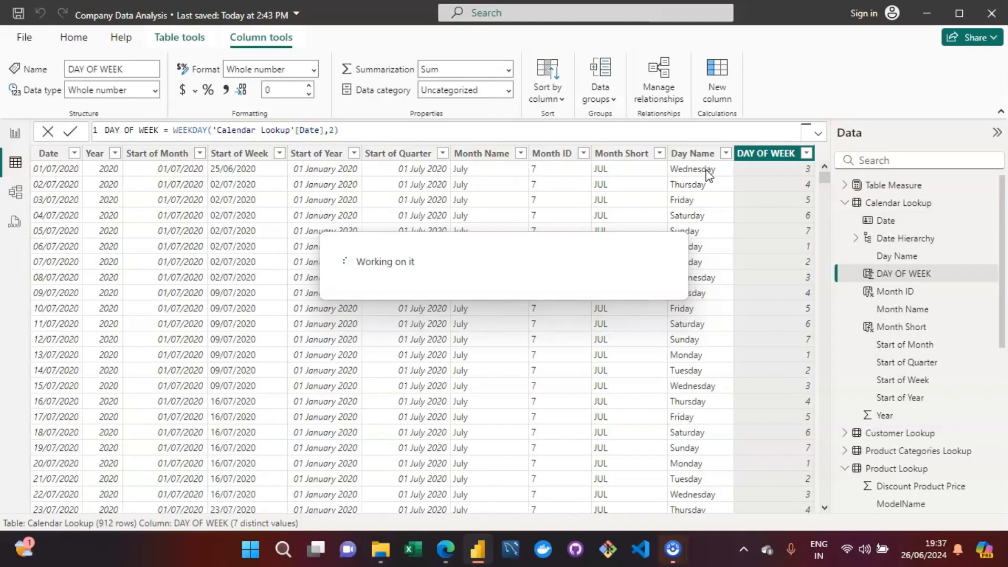
{"action": "left_click", "coordinate": [161, 127]}
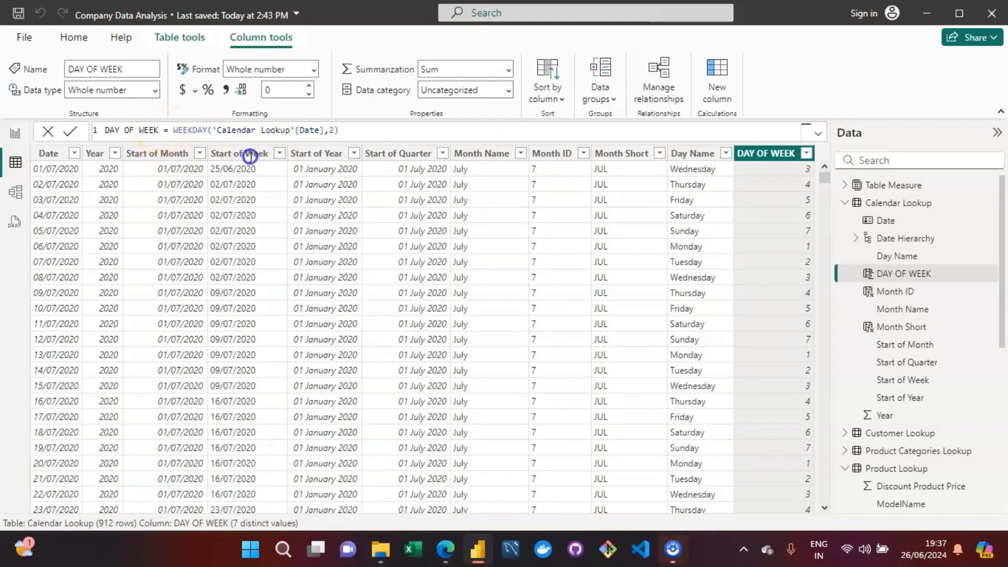
{"action": "left_click", "coordinate": [341, 130]}
{"action": "key", "text": "BackSpace"}
{"action": "key", "text": "BackSpace"}
{"action": "key", "text": "BackSpace"}
{"action": "key", "text": "BackSpace"}
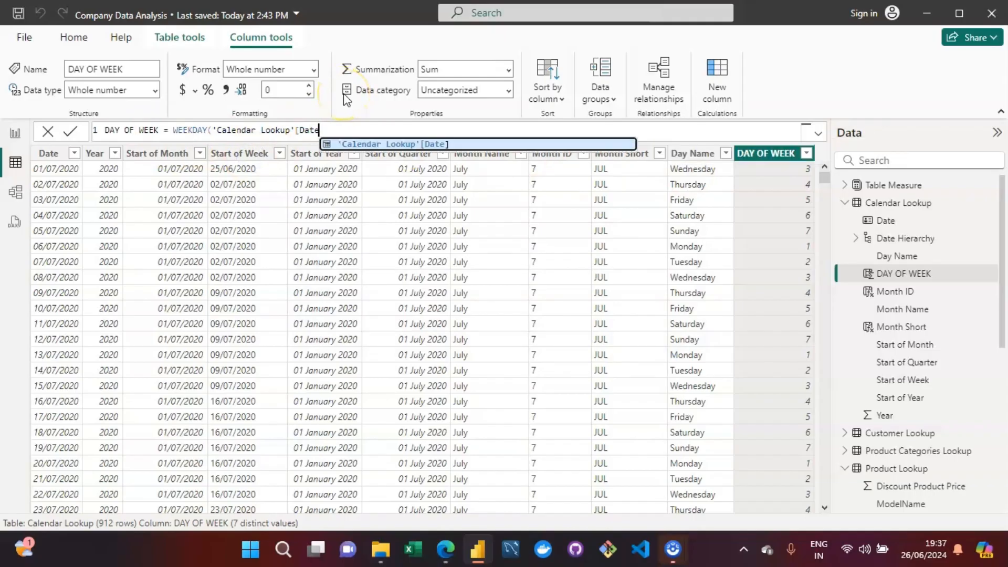
{"action": "key", "text": "ctrl+z"}
Step: Rename the DAY OF WEEK column as Day of Week in its formula, keeping the WEEKDAY expression, and commit it
{"action": "left_click", "coordinate": [162, 131]}
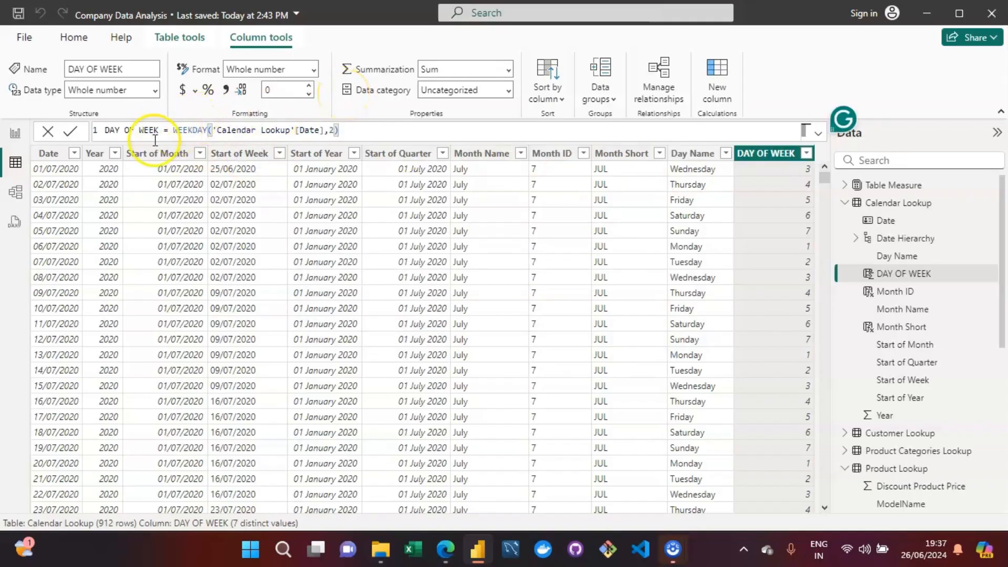
{"action": "key", "text": "BackSpace"}
{"action": "key", "text": "BackSpace"}
{"action": "key", "text": "BackSpace"}
{"action": "key", "text": "BackSpace"}
{"action": "key", "text": "BackSpace"}
{"action": "key", "text": "BackSpace"}
{"action": "key", "text": "BackSpace"}
{"action": "key", "text": "BackSpace"}
{"action": "key", "text": "BackSpace"}
{"action": "key", "text": "BackSpace"}
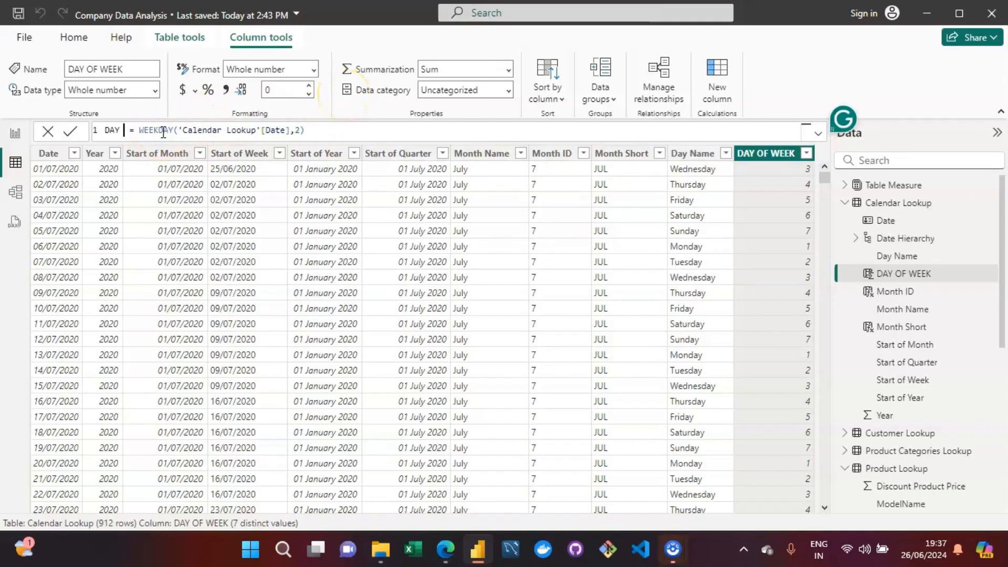
{"action": "type", "text": "ay of Wee"}
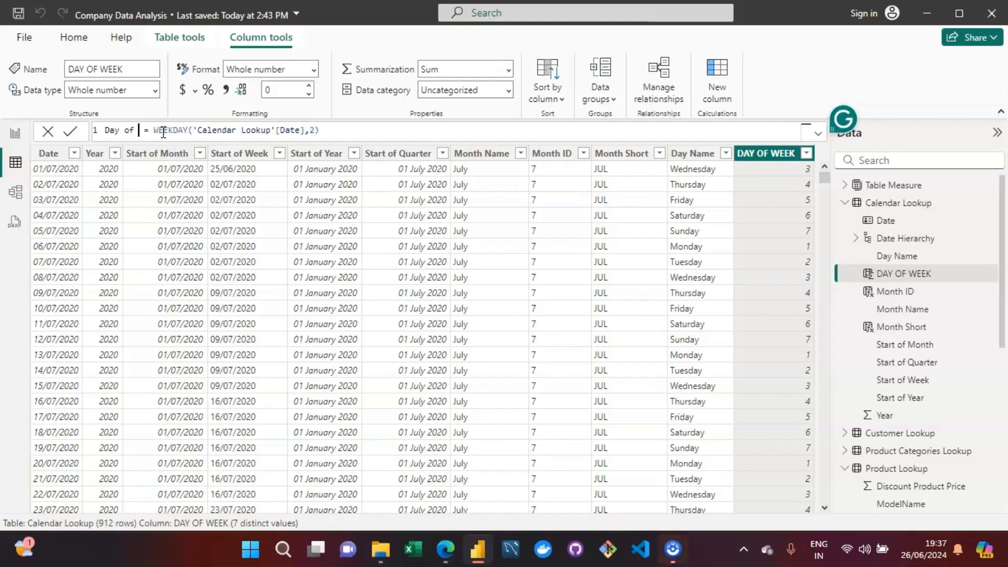
{"action": "type", "text": "k"}
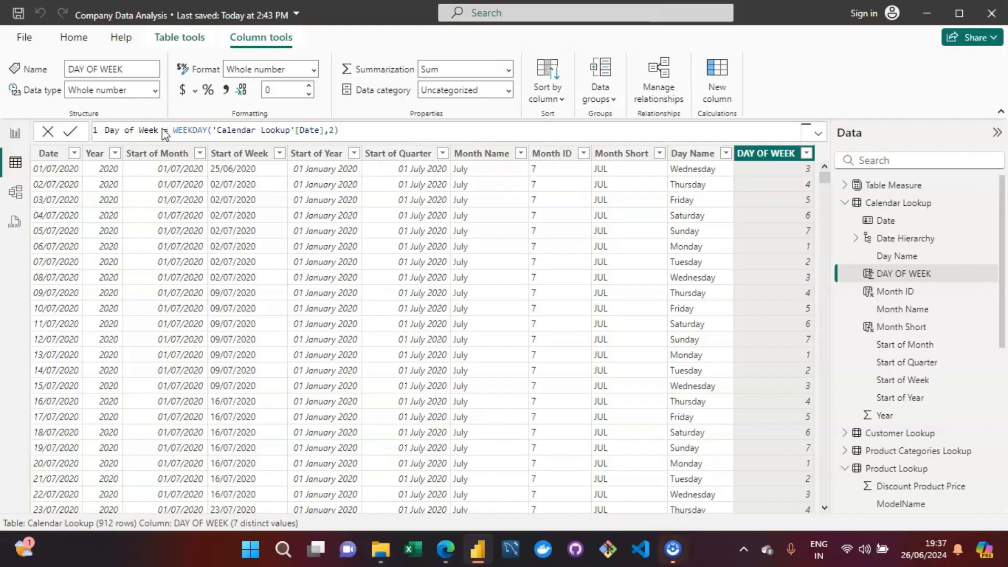
{"action": "left_click", "coordinate": [339, 141]}
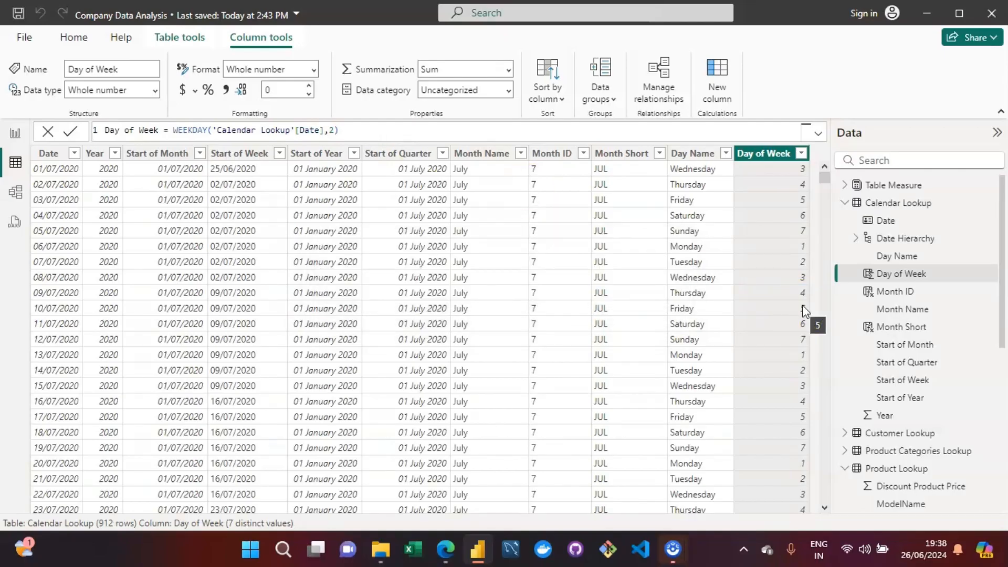
Step: Compare the Day of Week numbers with the Day Name values in the first Saturday and Sunday rows
{"action": "left_click", "coordinate": [779, 218]}
{"action": "key", "text": "Left"}
{"action": "key", "text": "Right"}
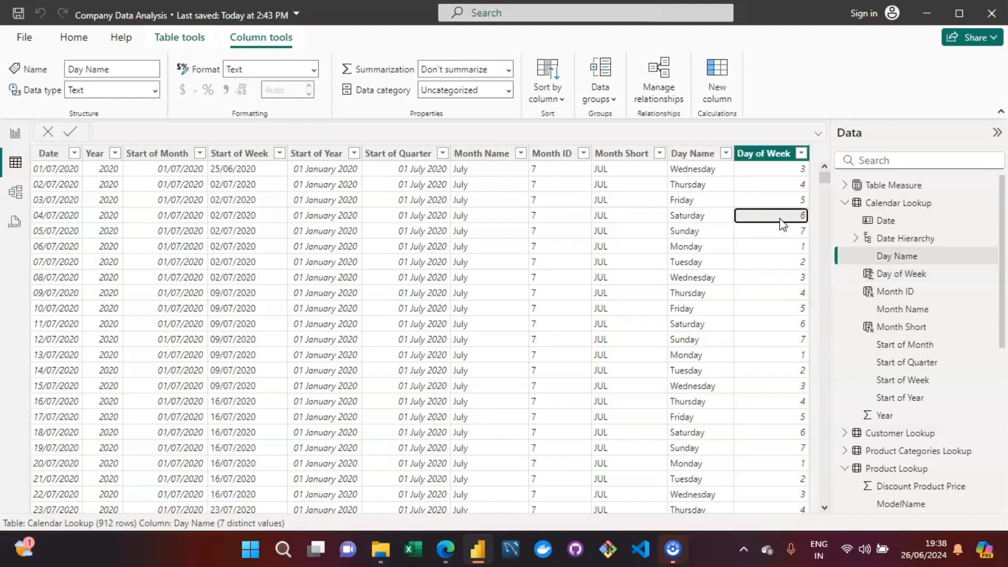
{"action": "key", "text": "Down"}
{"action": "key", "text": "Left"}
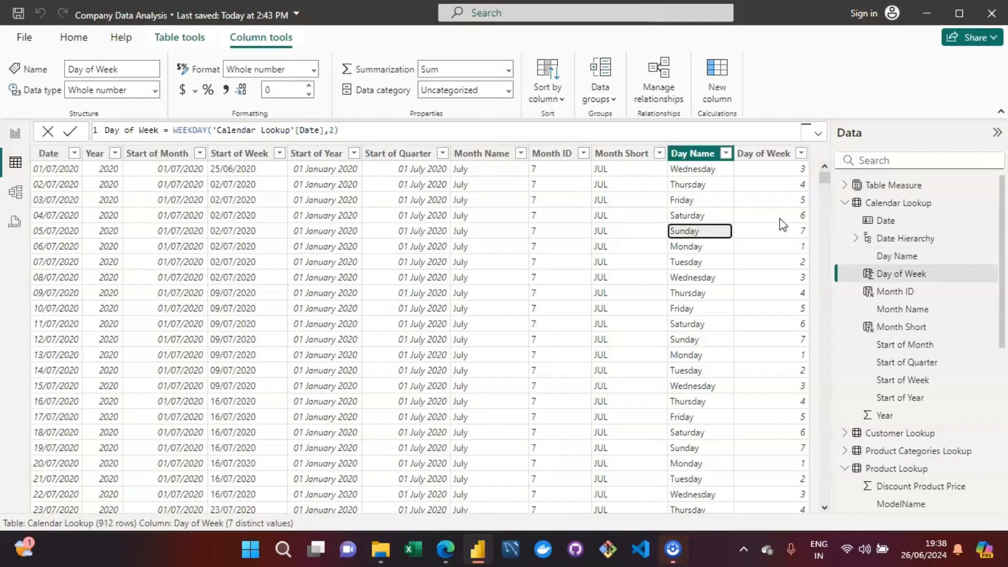
{"action": "key", "text": "Left"}
{"action": "key", "text": "Right"}
{"action": "key", "text": "Right"}
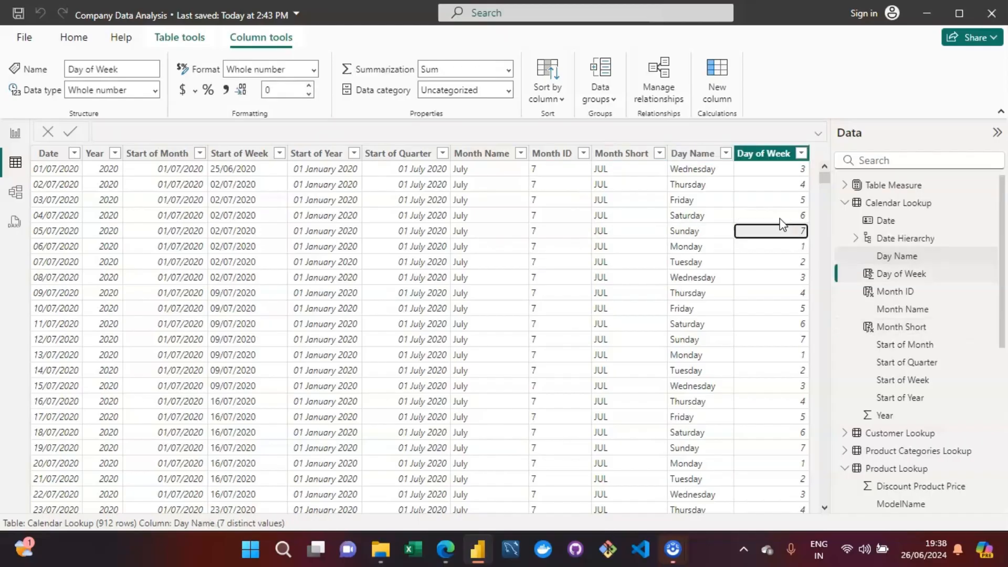
Step: Add a calculated column to the Calendar Lookup table and name it Weekend/WeekDay in its formula
{"action": "key", "text": "Up"}
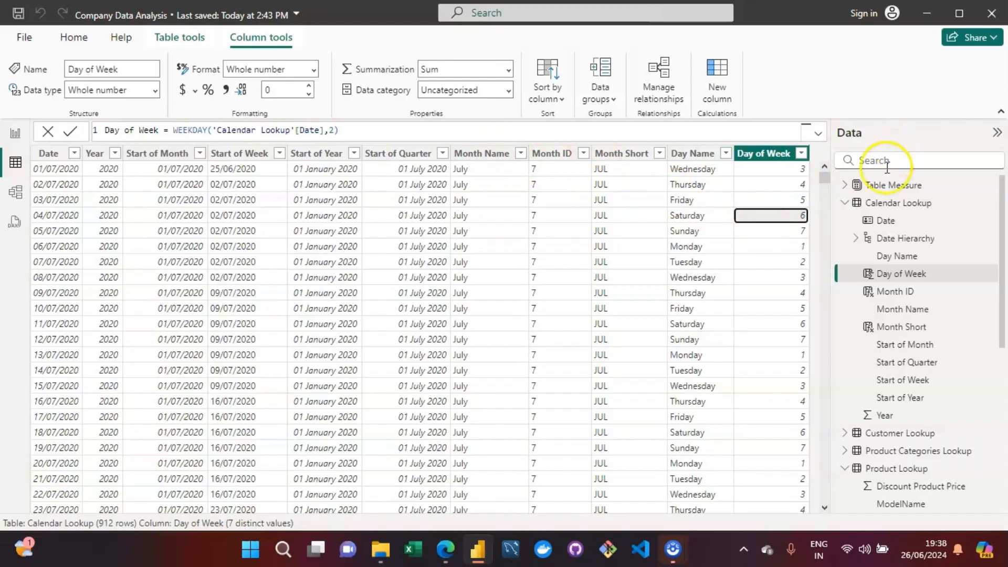
{"action": "left_click", "coordinate": [901, 203]}
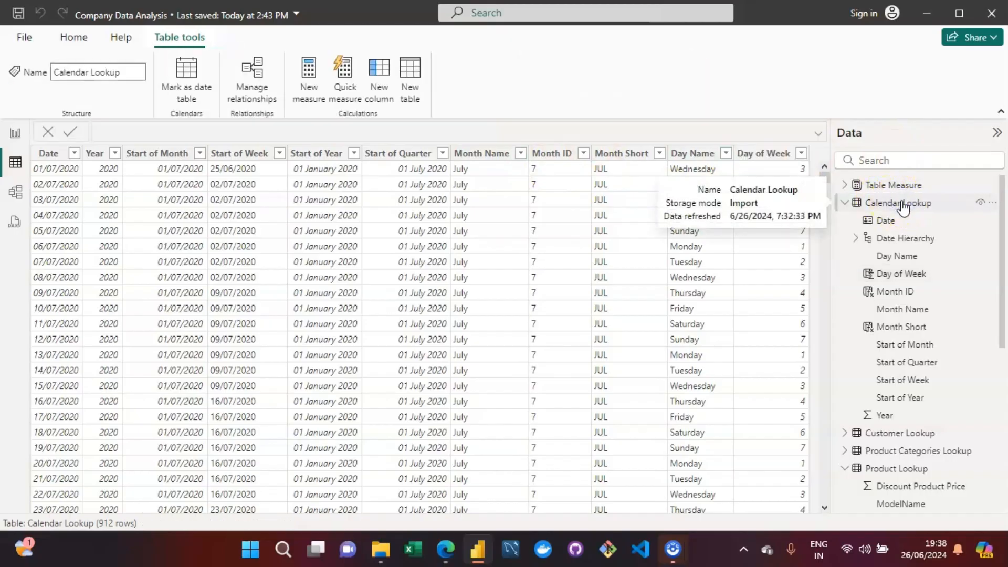
{"action": "left_click", "coordinate": [386, 75]}
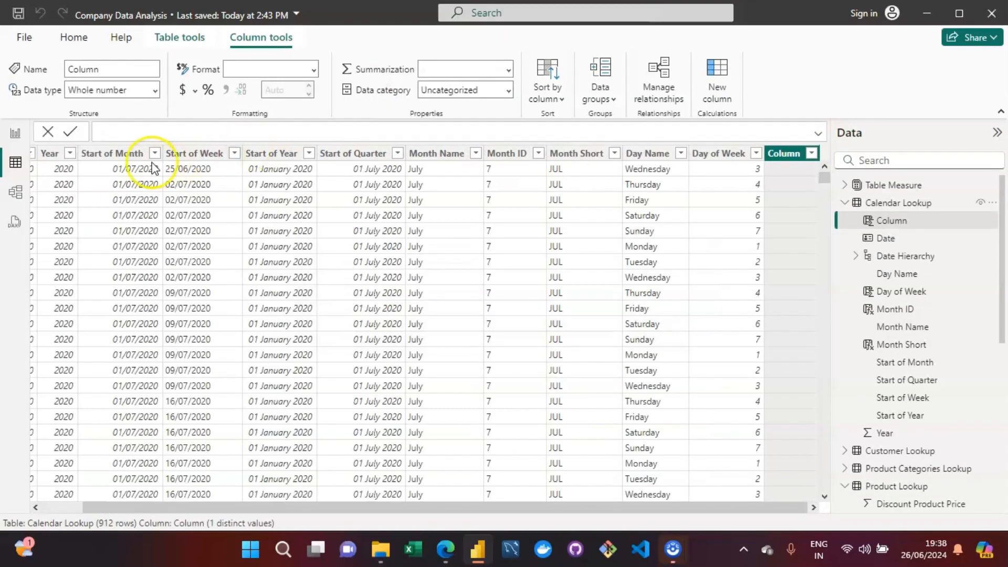
{"action": "left_click", "coordinate": [113, 129]}
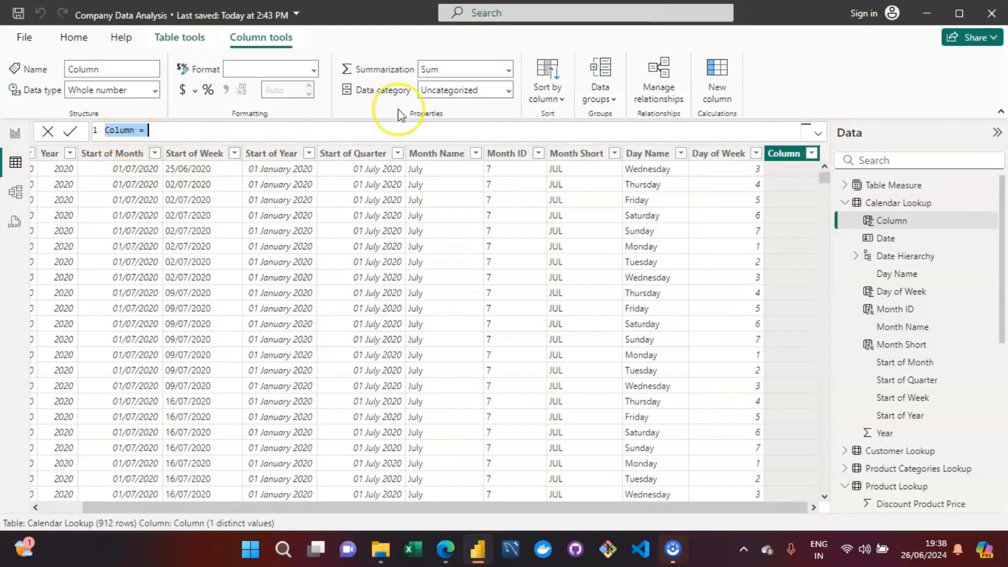
{"action": "key", "text": "Right"}
{"action": "key", "text": "Right"}
{"action": "key", "text": "Right"}
{"action": "key", "text": "Right"}
{"action": "key", "text": "BackSpace"}
{"action": "key", "text": "BackSpace"}
{"action": "key", "text": "BackSpace"}
{"action": "key", "text": "BackSpace"}
{"action": "key", "text": "BackSpace"}
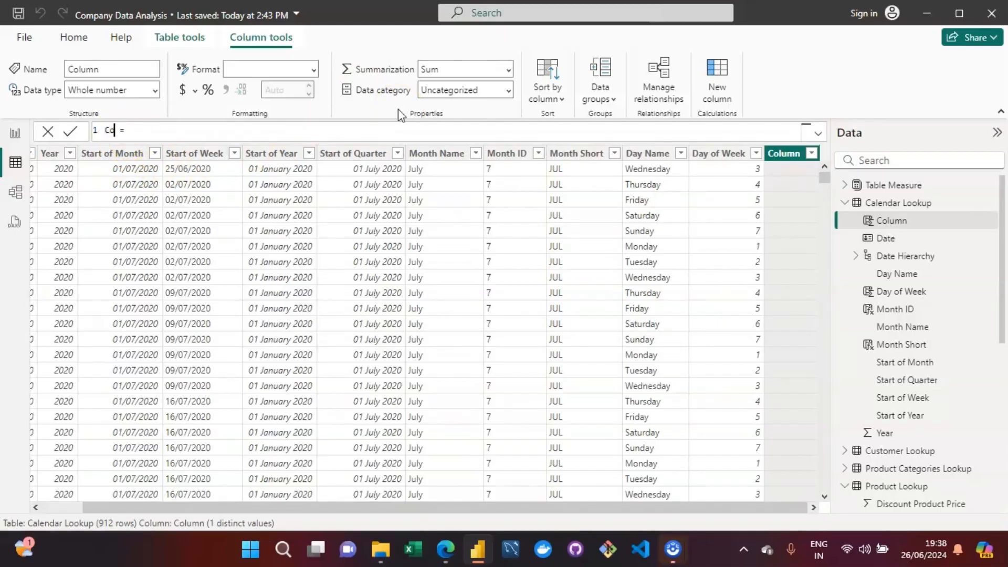
{"action": "key", "text": "BackSpace"}
{"action": "type", "text": "Weekend/WEe"}
{"action": "key", "text": "BackSpace"}
{"action": "key", "text": "BackSpace"}
{"action": "type", "text": "eekDay"}
{"action": "key", "text": "Right"}
{"action": "key", "text": "Right"}
Step: Start an IF function whose condition tests 'Calendar Lookup'[Day of Week]=6 || 'Calendar Lookup'[Day of Week]=7
{"action": "type", "text": "IF("}
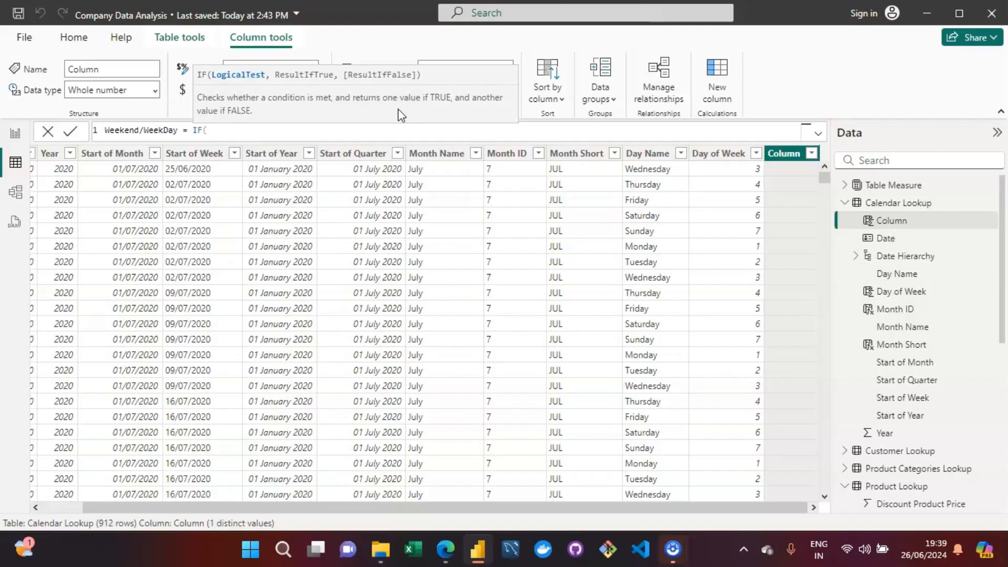
{"action": "type", "text": "day"}
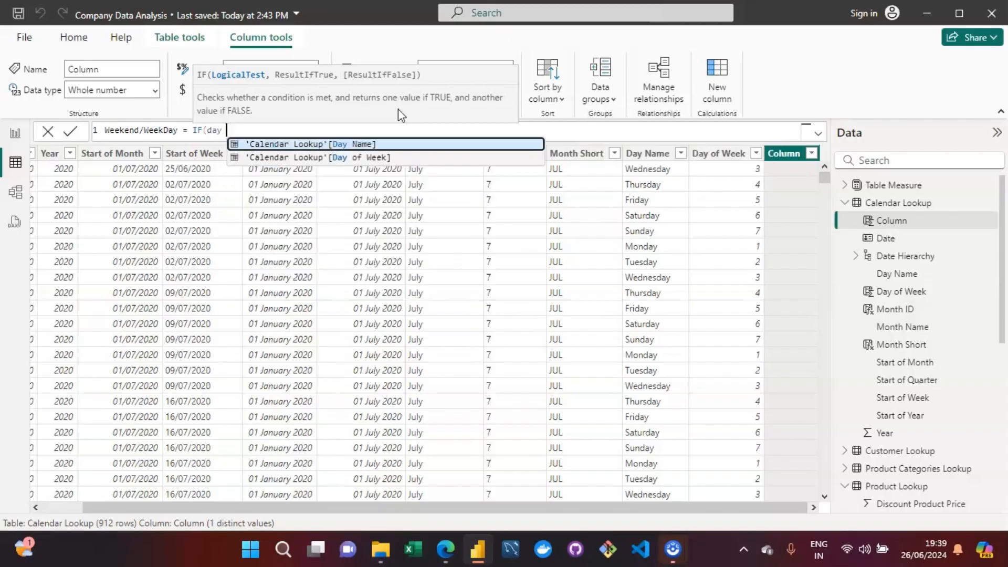
{"action": "key", "text": "Down"}
{"action": "key", "text": "Tab"}
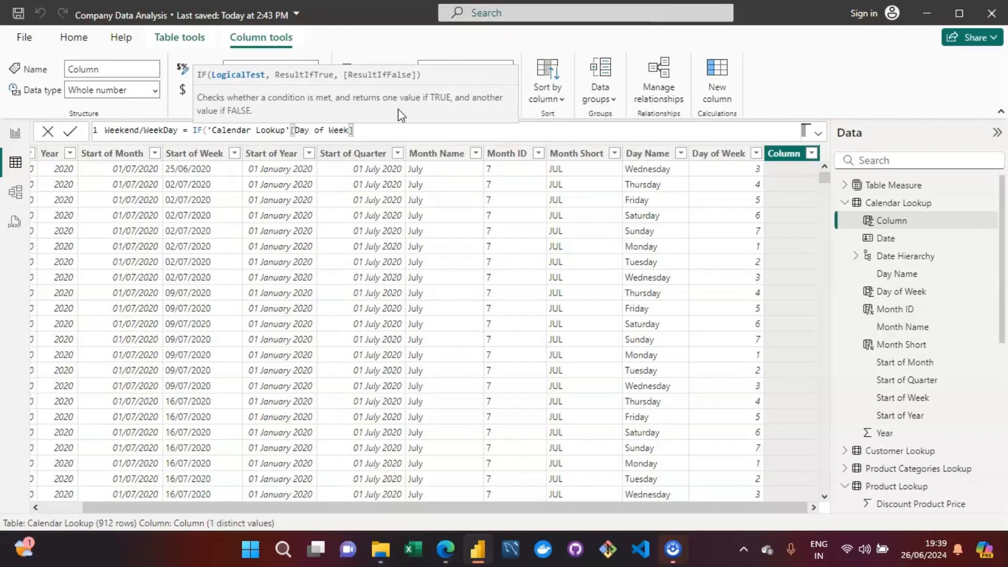
{"action": "type", "text": "=6 "}
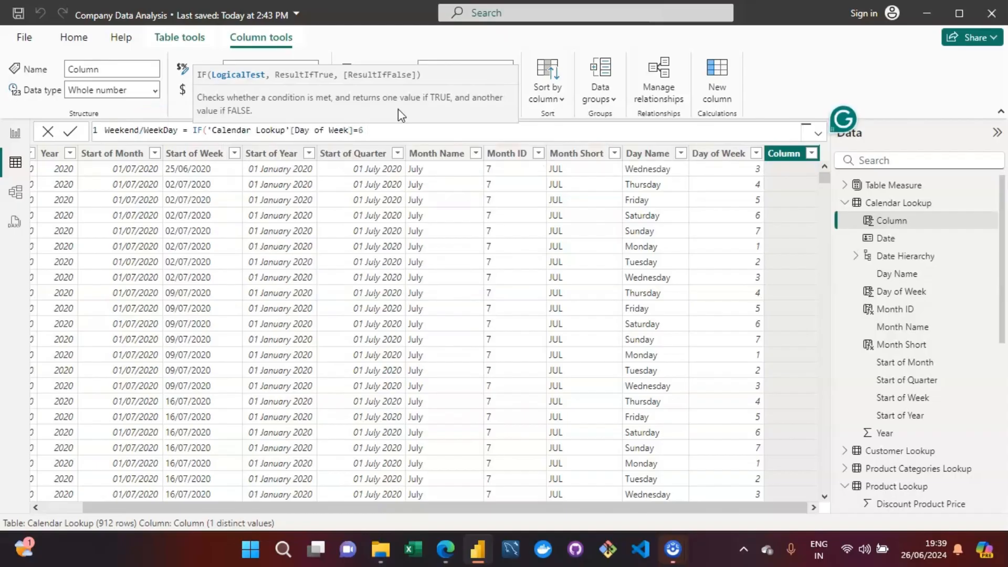
{"action": "type", "text": "||"}
{"action": "type", "text": "cal"}
{"action": "key", "text": "Up"}
{"action": "key", "text": "Up"}
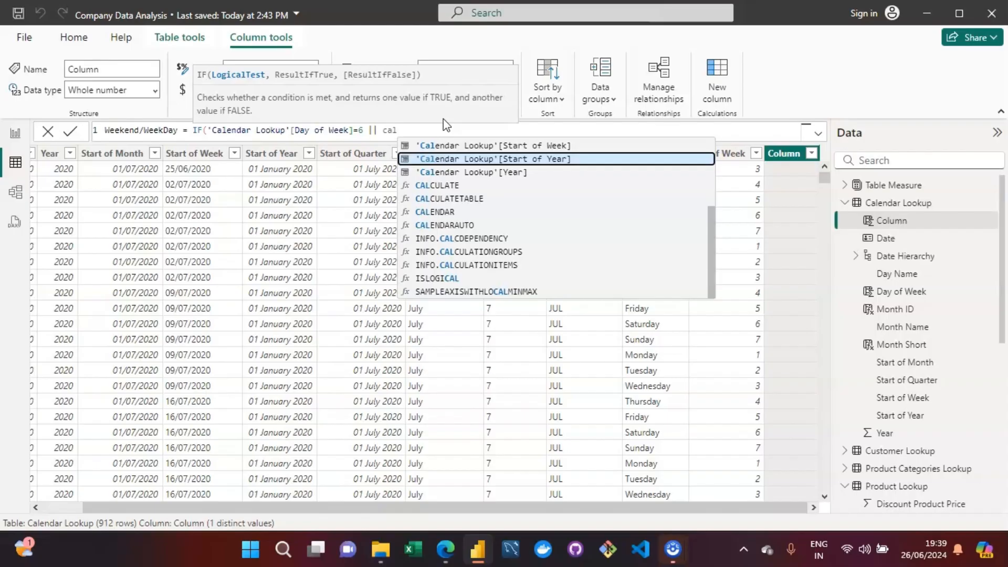
{"action": "type", "text": "end"}
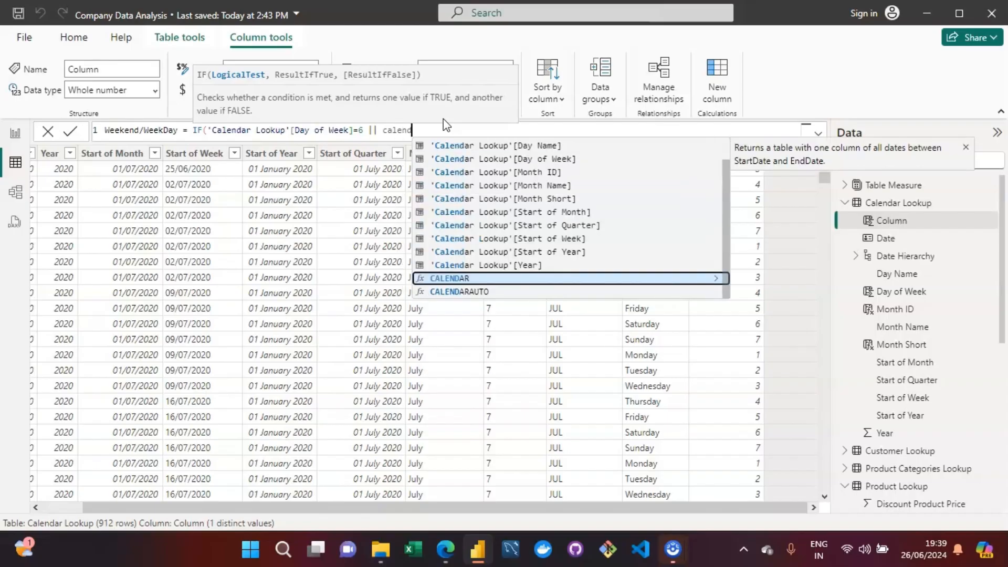
{"action": "type", "text": "ar"}
{"action": "key", "text": "Down"}
{"action": "key", "text": "Down"}
{"action": "key", "text": "Down"}
{"action": "key", "text": "Down"}
{"action": "key", "text": "Down"}
{"action": "key", "text": "Up"}
{"action": "key", "text": "Up"}
{"action": "key", "text": "Tab"}
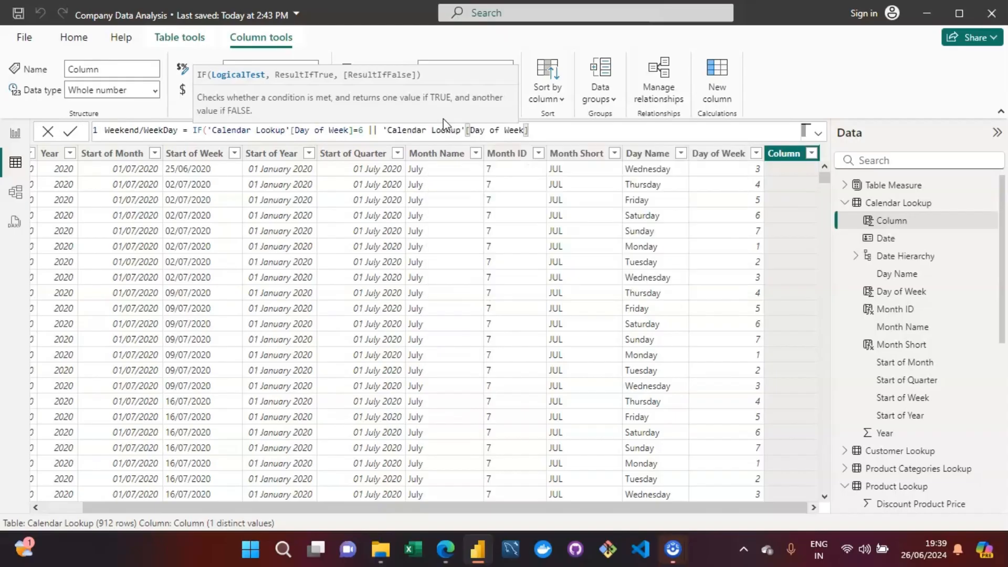
{"action": "type", "text": "=7,\"Weekend\",\"wee"}
Step: Set the IF results to "Weekend" when true and "WeekDay" when false, close the function and commit the formula
{"action": "key", "text": "BackSpace"}
{"action": "key", "text": "BackSpace"}
{"action": "key", "text": "BackSpace"}
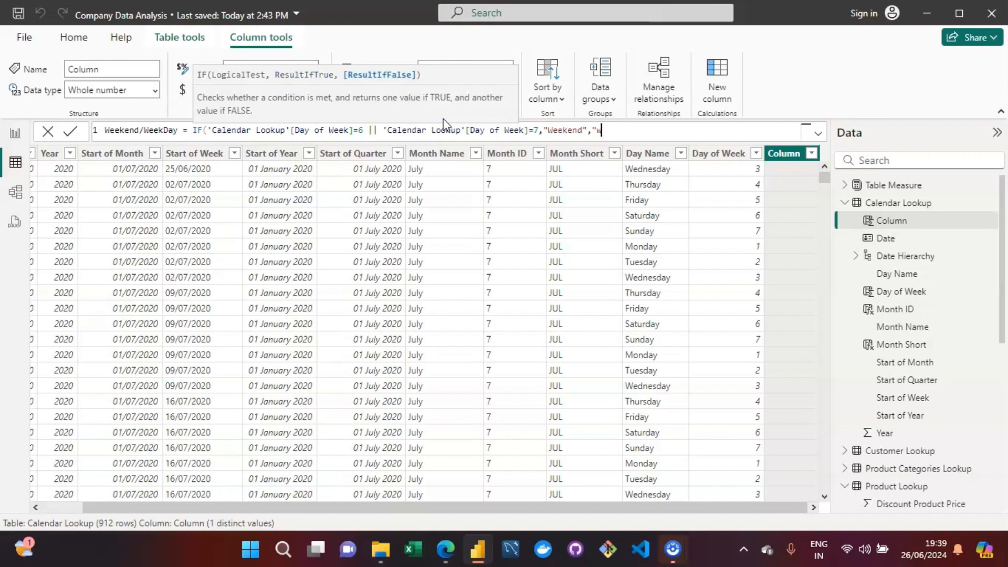
{"action": "type", "text": "wee"}
{"action": "key", "text": "BackSpace"}
{"action": "key", "text": "BackSpace"}
{"action": "key", "text": "BackSpace"}
{"action": "type", "text": "WeekDay\")"}
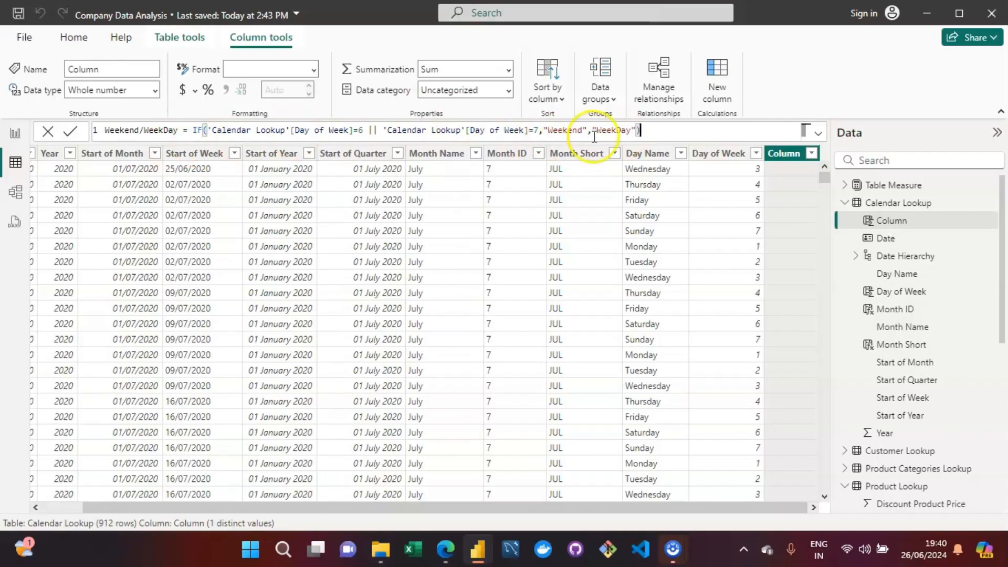
{"action": "left_click", "coordinate": [641, 134]}
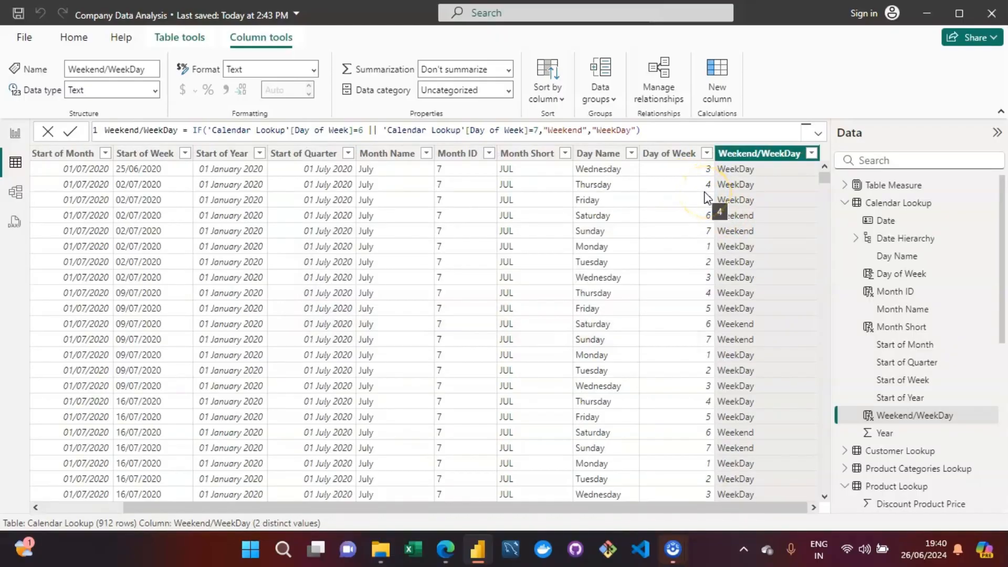
Step: Compare the Weekend/WeekDay values with the Day Name values in the first Friday and Saturday rows
{"action": "left_click", "coordinate": [581, 199]}
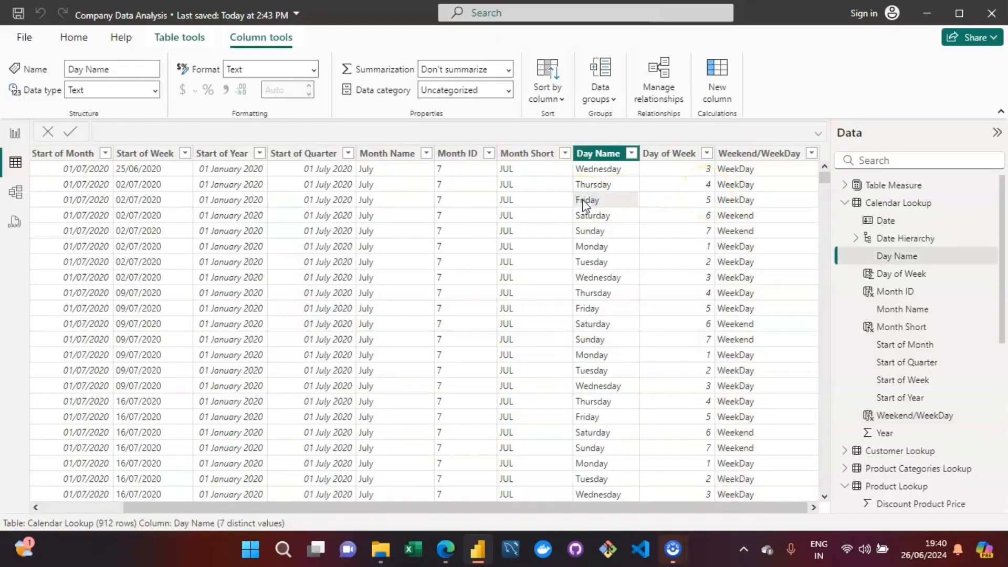
{"action": "key", "text": "Left"}
{"action": "key", "text": "Left"}
{"action": "key", "text": "Left"}
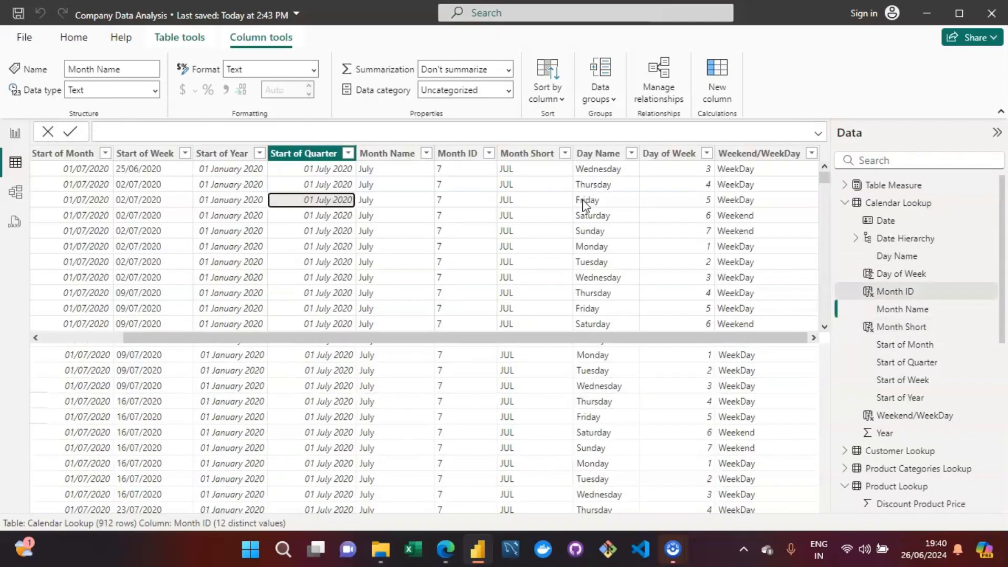
{"action": "left_click", "coordinate": [752, 215]}
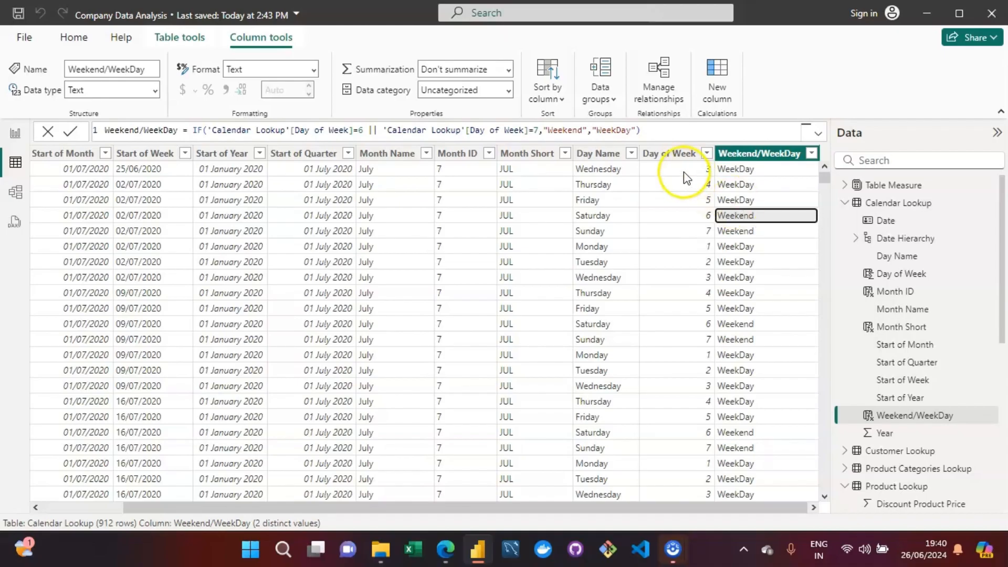
Step: Examine the two Day of Week comparisons of the Weekend/WeekDay formula in the expanded formula editor
{"action": "left_click", "coordinate": [817, 133]}
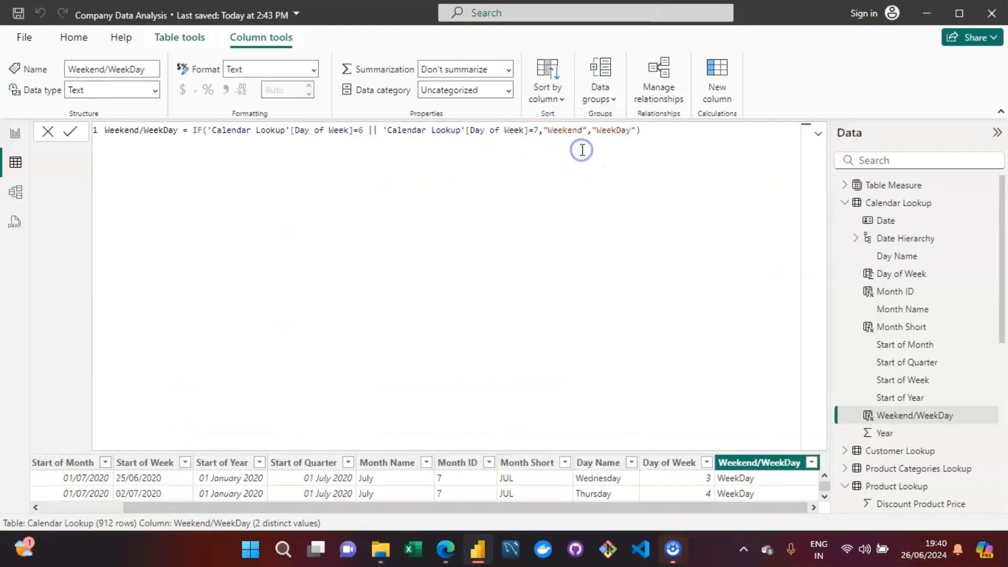
{"action": "key", "text": "Left"}
{"action": "key", "text": "Left"}
{"action": "key", "text": "Left"}
{"action": "key", "text": "Left"}
{"action": "key", "text": "Left"}
{"action": "key", "text": "Left"}
{"action": "key", "text": "Left"}
{"action": "key", "text": "Left"}
{"action": "key", "text": "Left"}
{"action": "key", "text": "Left"}
{"action": "key", "text": "Left"}
{"action": "key", "text": "Left"}
{"action": "key", "text": "Left"}
{"action": "key", "text": "Left"}
{"action": "key", "text": "Left"}
{"action": "key", "text": "Left"}
{"action": "key", "text": "Left"}
{"action": "key", "text": "Left"}
{"action": "key", "text": "Left"}
{"action": "key", "text": "Left"}
{"action": "key", "text": "Left"}
{"action": "key", "text": "Left"}
{"action": "key", "text": "Left"}
{"action": "key", "text": "Left"}
{"action": "key", "text": "Left"}
{"action": "key", "text": "Left"}
{"action": "key", "text": "Left"}
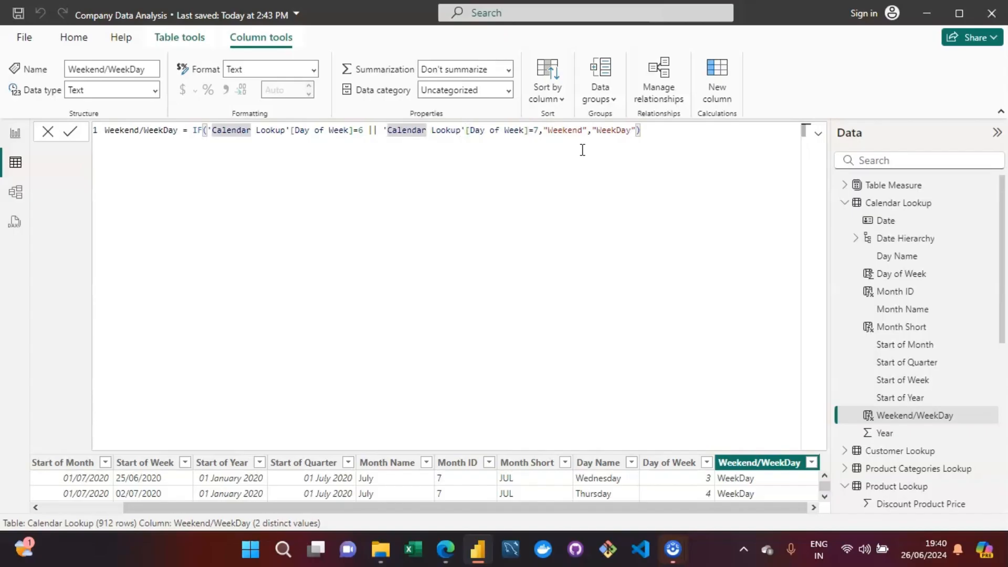
{"action": "left_click", "coordinate": [730, 140]}
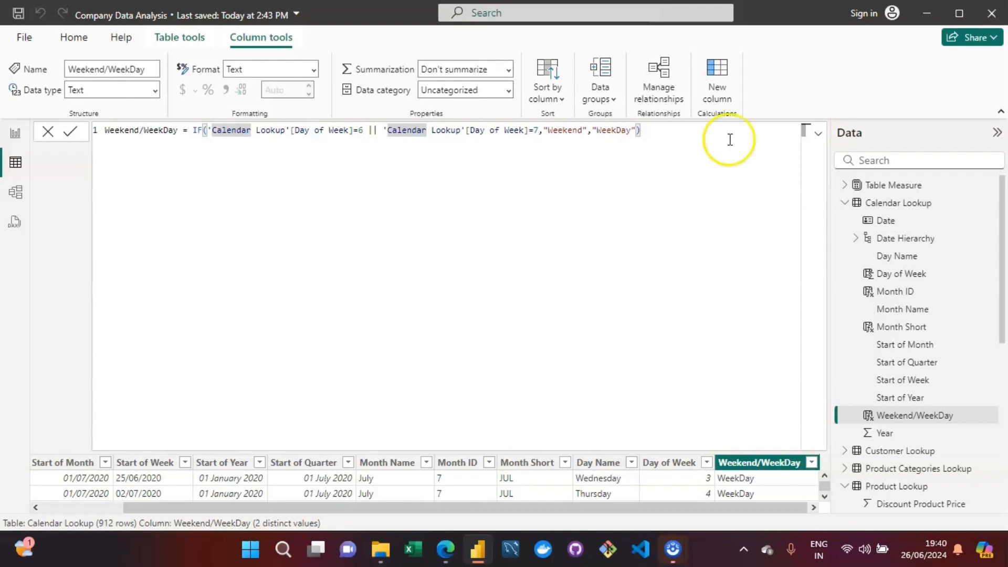
{"action": "left_click", "coordinate": [819, 134]}
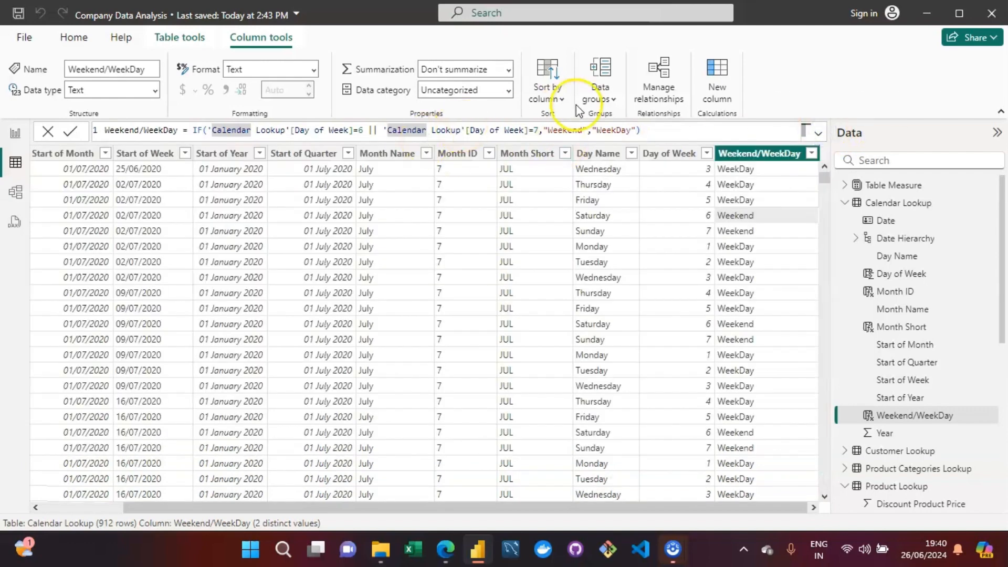
Step: Replace the two OR-joined comparisons in the Weekend/WeekDay formula with the single condition 'Calendar Lookup'[Day of Week] IN {6,7}
{"action": "left_click", "coordinate": [819, 134]}
{"action": "left_click", "coordinate": [368, 130]}
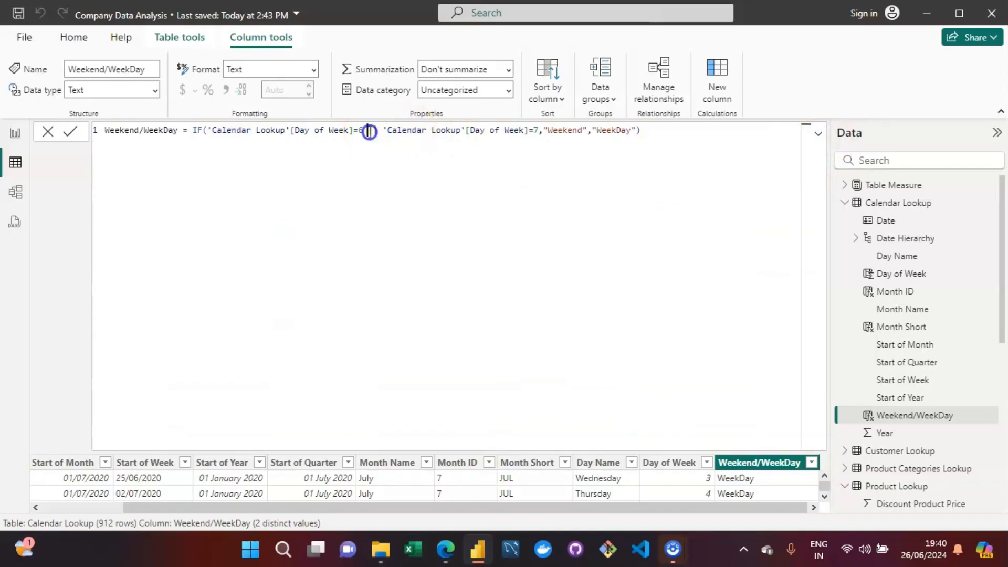
{"action": "key", "text": "Right"}
{"action": "key", "text": "Right"}
{"action": "key", "text": "Right"}
{"action": "key", "text": "Right"}
{"action": "key", "text": "Right"}
{"action": "key", "text": "Right"}
{"action": "key", "text": "Right"}
{"action": "key", "text": "Right"}
{"action": "key", "text": "Right"}
{"action": "key", "text": "Right"}
{"action": "key", "text": "Right"}
{"action": "key", "text": "Right"}
{"action": "key", "text": "Right"}
{"action": "key", "text": "Right"}
{"action": "key", "text": "Right"}
{"action": "key", "text": "Right"}
{"action": "key", "text": "Right"}
{"action": "key", "text": "Right"}
{"action": "key", "text": "Right"}
{"action": "key", "text": "Right"}
{"action": "key", "text": "Right"}
{"action": "key", "text": "Right"}
{"action": "key", "text": "Right"}
{"action": "key", "text": "Right"}
{"action": "key", "text": "Right"}
{"action": "key", "text": "Right"}
{"action": "key", "text": "Right"}
{"action": "key", "text": "Right"}
{"action": "key", "text": "Right"}
{"action": "key", "text": "Right"}
{"action": "key", "text": "Right"}
{"action": "key", "text": "Right"}
{"action": "key", "text": "Right"}
{"action": "key", "text": "Right"}
{"action": "key", "text": "Right"}
{"action": "key", "text": "BackSpace"}
{"action": "key", "text": "BackSpace"}
{"action": "key", "text": "BackSpace"}
{"action": "key", "text": "BackSpace"}
{"action": "key", "text": "BackSpace"}
{"action": "key", "text": "BackSpace"}
{"action": "key", "text": "BackSpace"}
{"action": "key", "text": "BackSpace"}
{"action": "key", "text": "BackSpace"}
{"action": "key", "text": "BackSpace"}
{"action": "key", "text": "BackSpace"}
{"action": "key", "text": "BackSpace"}
{"action": "key", "text": "BackSpace"}
{"action": "key", "text": "BackSpace"}
{"action": "key", "text": "BackSpace"}
{"action": "key", "text": "BackSpace"}
{"action": "key", "text": "BackSpace"}
{"action": "key", "text": "BackSpace"}
{"action": "key", "text": "BackSpace"}
{"action": "key", "text": "BackSpace"}
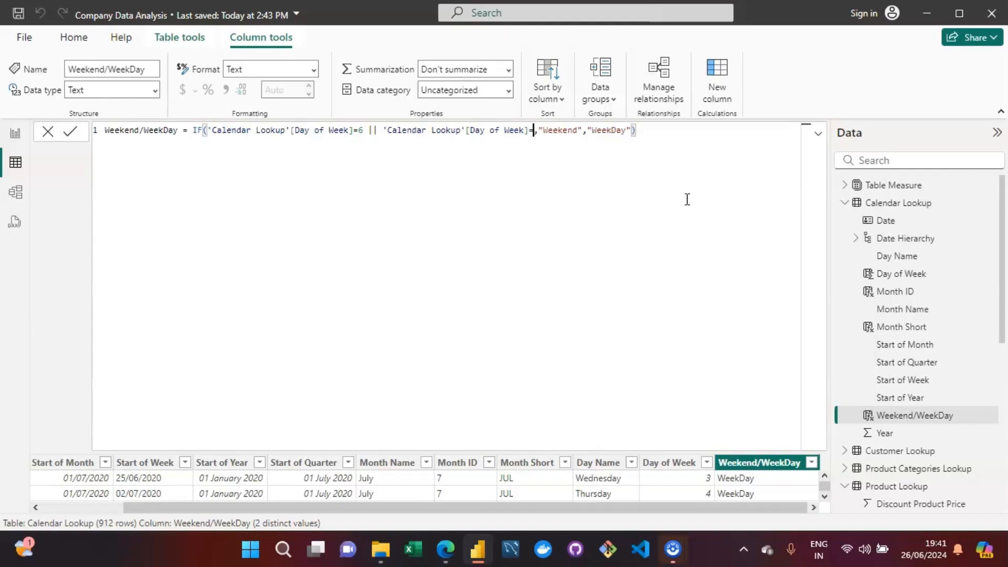
{"action": "key", "text": "BackSpace"}
{"action": "key", "text": "BackSpace"}
{"action": "key", "text": "BackSpace"}
{"action": "key", "text": "BackSpace"}
{"action": "key", "text": "BackSpace"}
{"action": "key", "text": "BackSpace"}
{"action": "key", "text": "BackSpace"}
{"action": "key", "text": "BackSpace"}
{"action": "key", "text": "BackSpace"}
{"action": "key", "text": "BackSpace"}
{"action": "key", "text": "BackSpace"}
{"action": "key", "text": "BackSpace"}
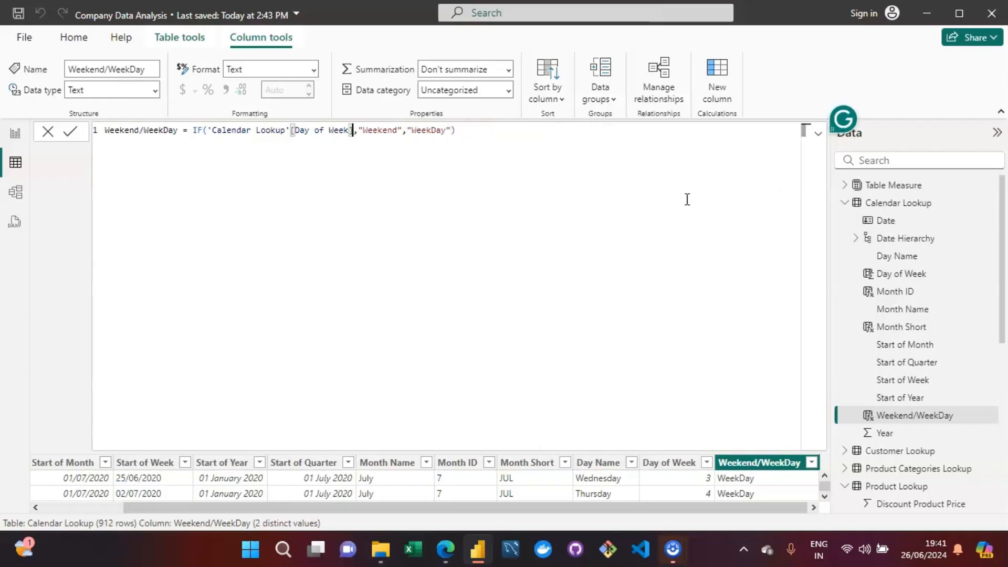
{"action": "type", "text": "IN "}
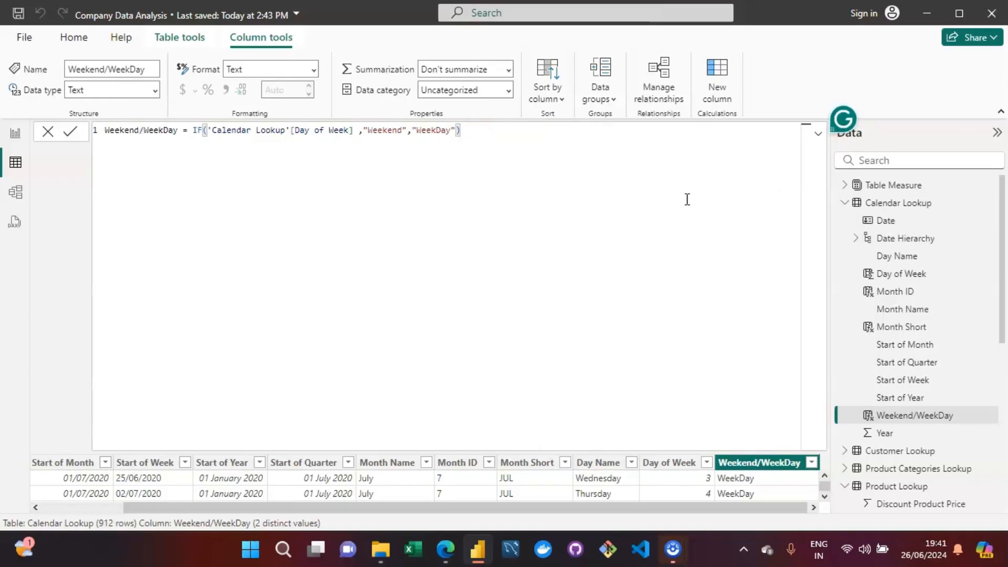
{"action": "type", "text": "{6,"}
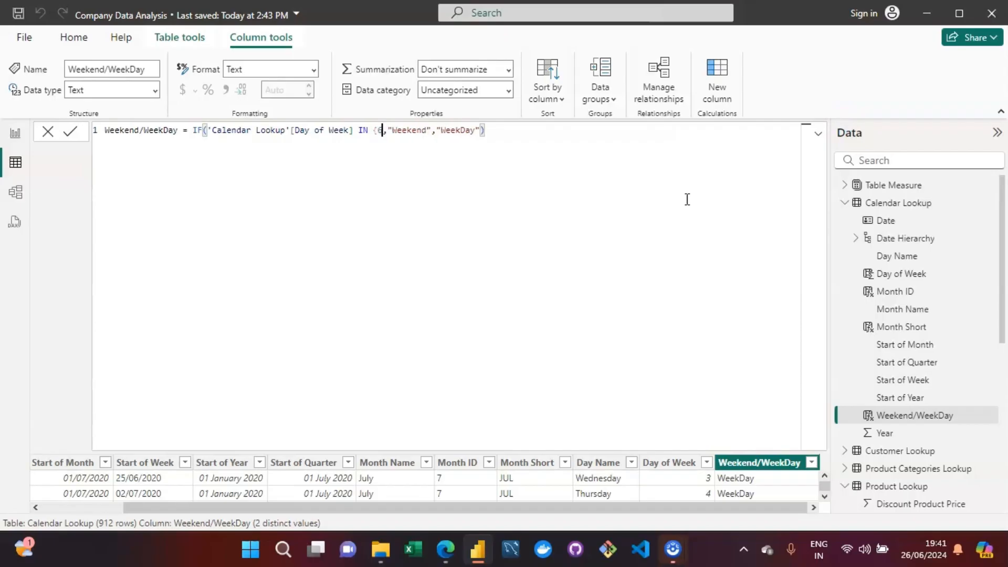
{"action": "type", "text": "7"}
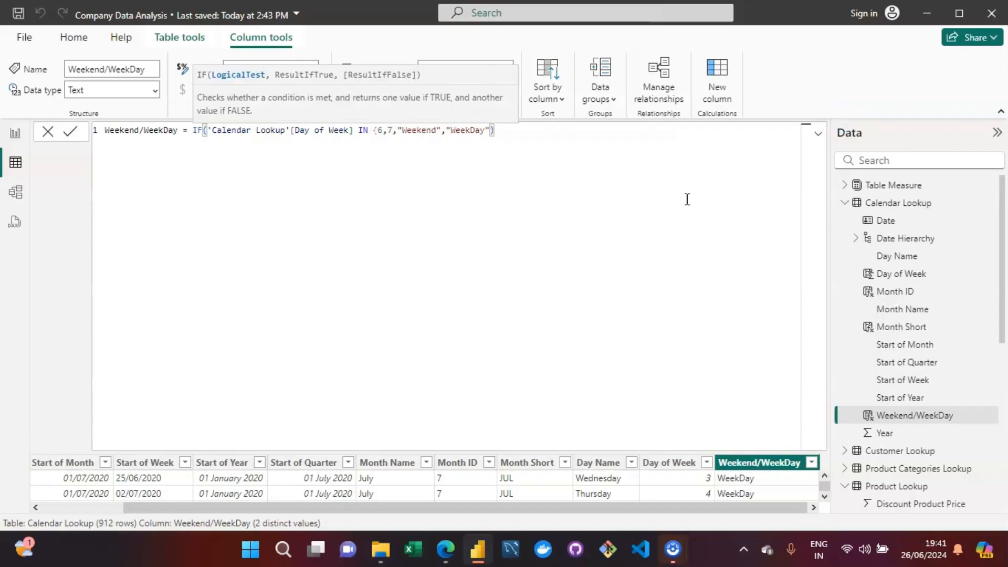
{"action": "type", "text": "}"}
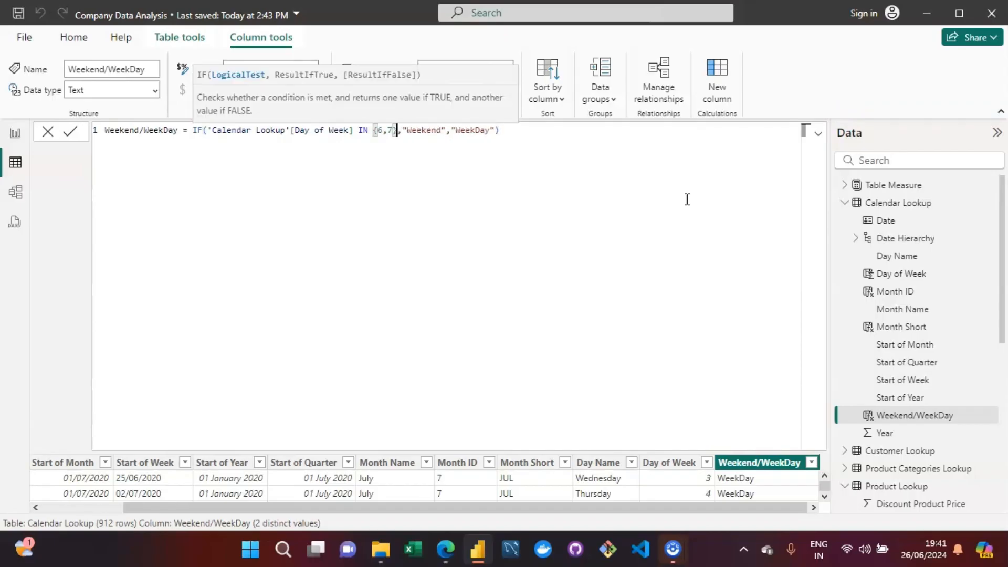
Step: Commit the revised Weekend/WeekDay formula, collapse the formula editor and check the column's values
{"action": "key", "text": "Right"}
{"action": "key", "text": "Right"}
{"action": "key", "text": "Right"}
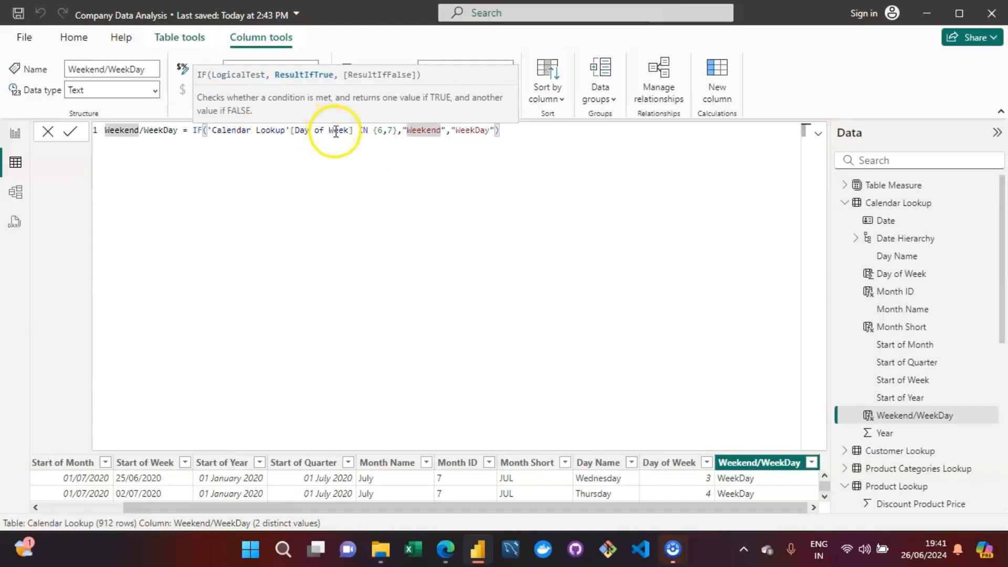
{"action": "left_click", "coordinate": [397, 139]}
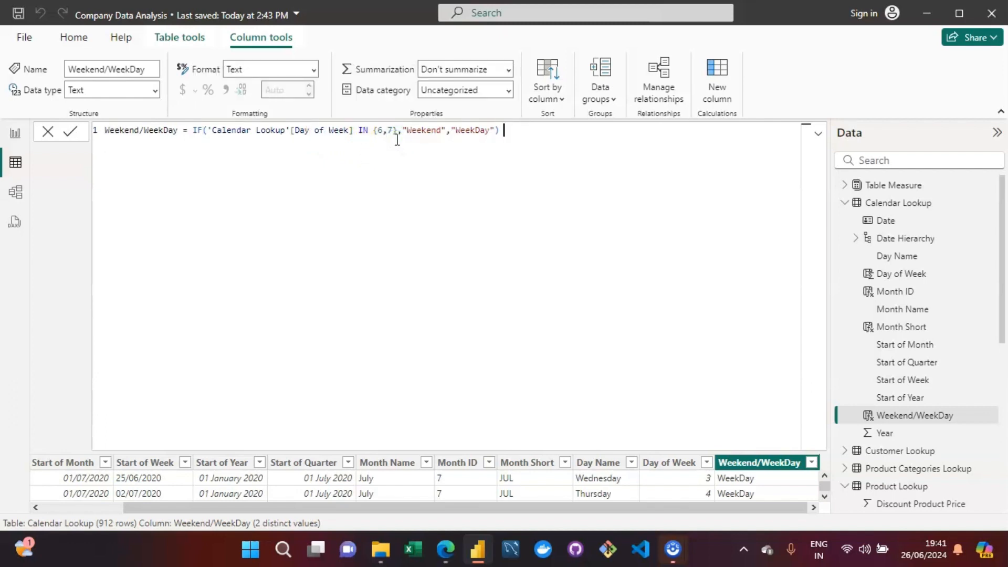
{"action": "left_click", "coordinate": [439, 131]}
{"action": "left_click", "coordinate": [494, 138]}
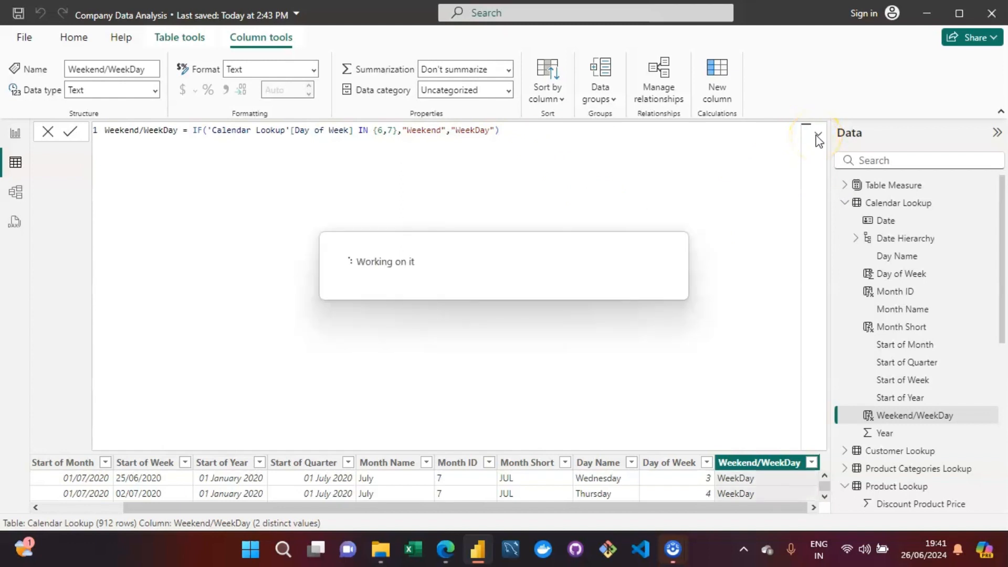
{"action": "left_click", "coordinate": [816, 139]}
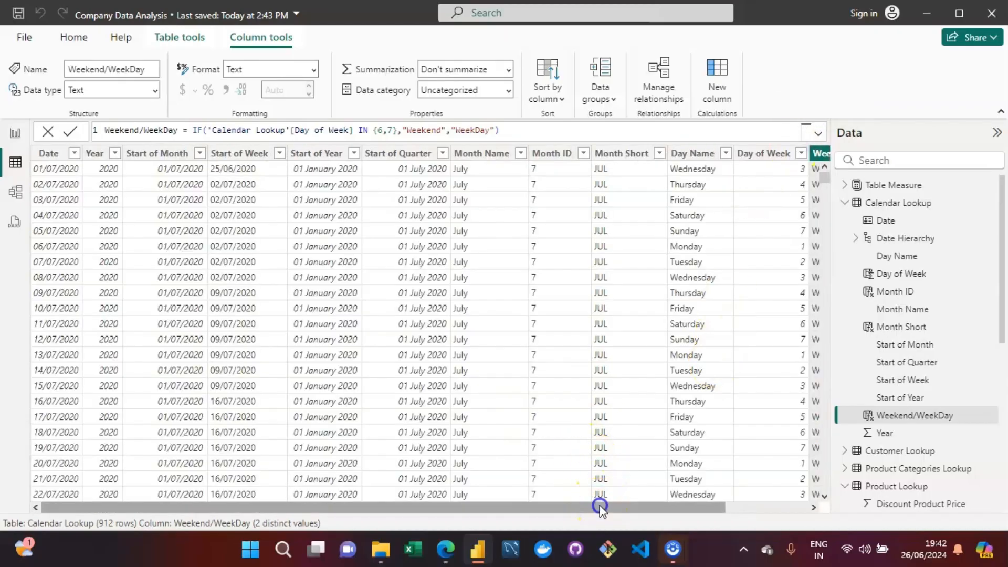
{"action": "left_click_drag", "start_coordinate": [692, 508], "coordinate": [741, 509]}
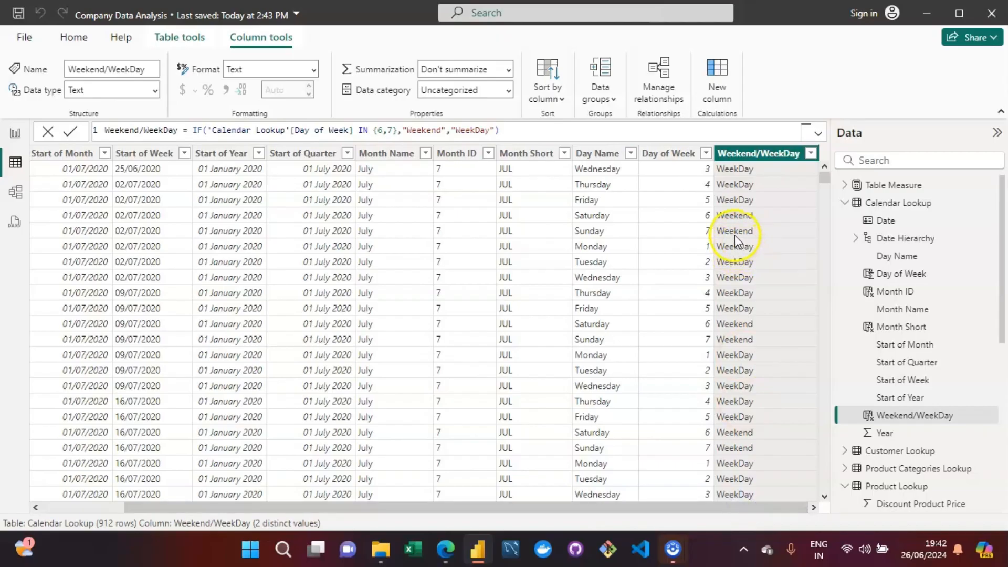